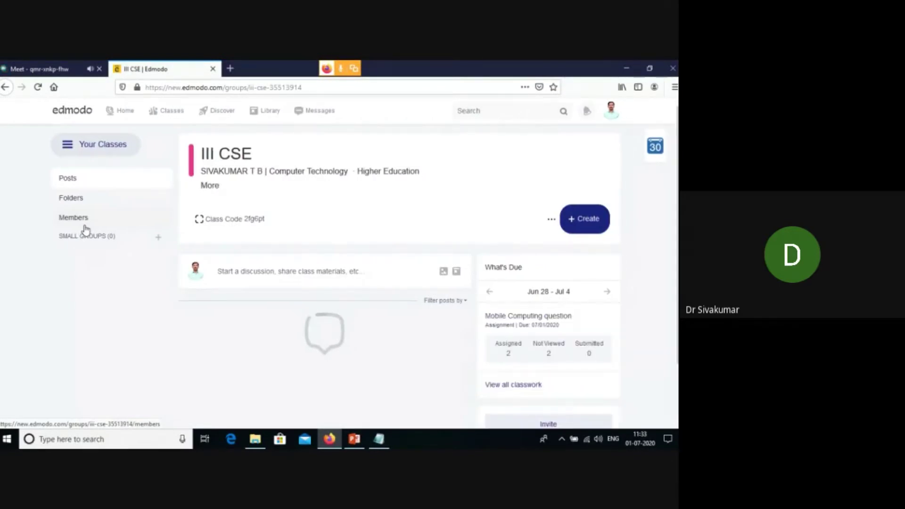
# Review the III CSE class's member invitation options, including inviting by email, and its form for adding members
pyautogui.click(230, 187)
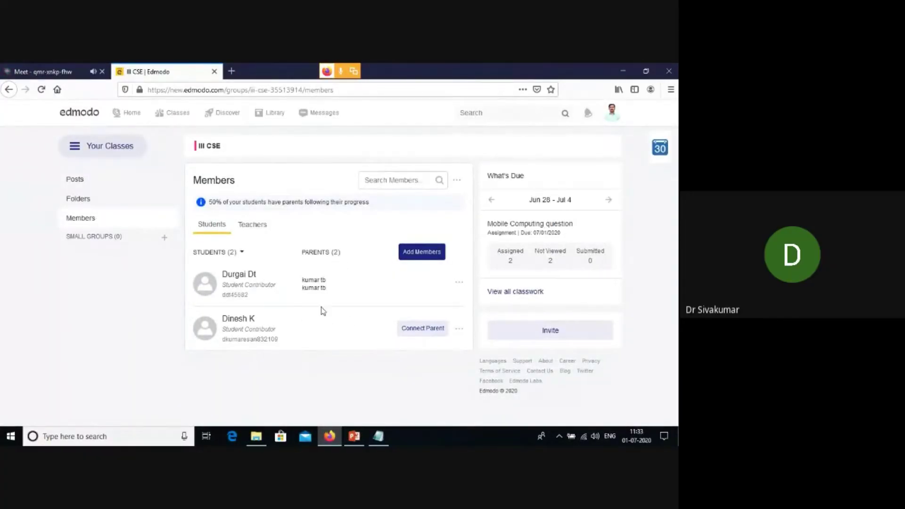
pyautogui.click(560, 336)
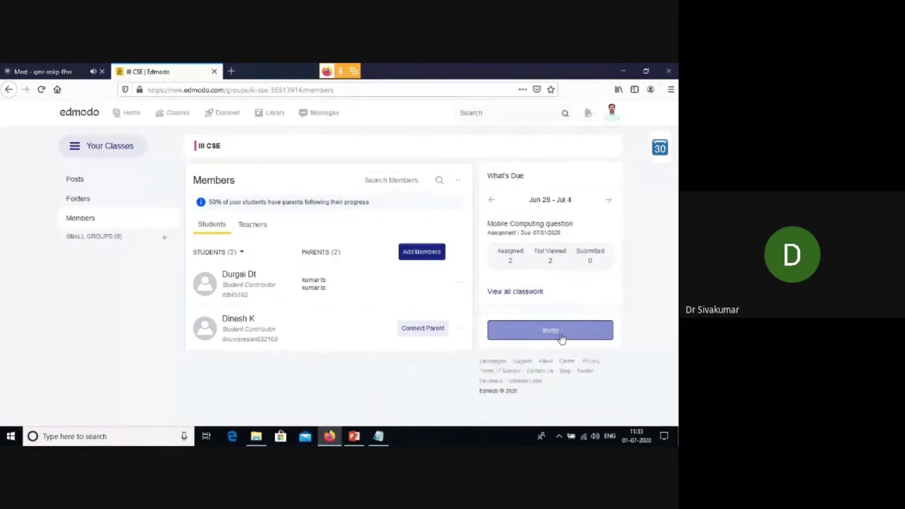
pyautogui.click(561, 337)
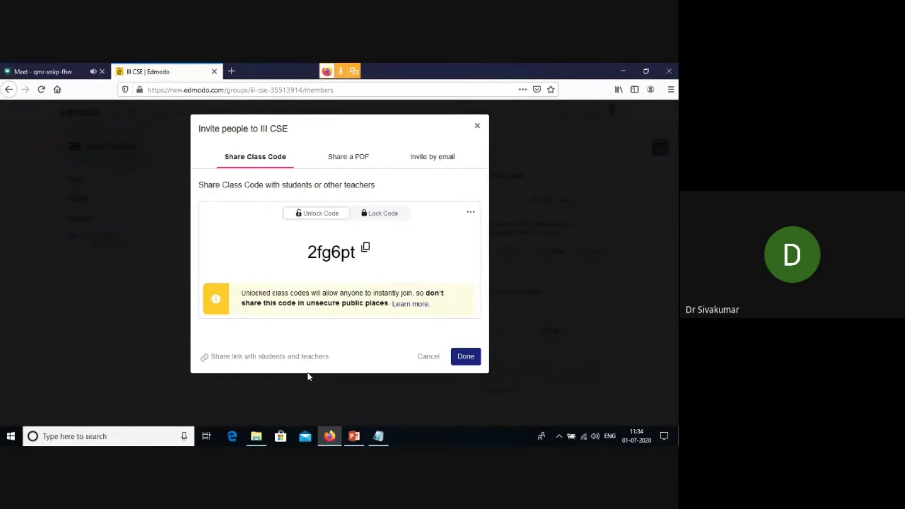
pyautogui.click(440, 166)
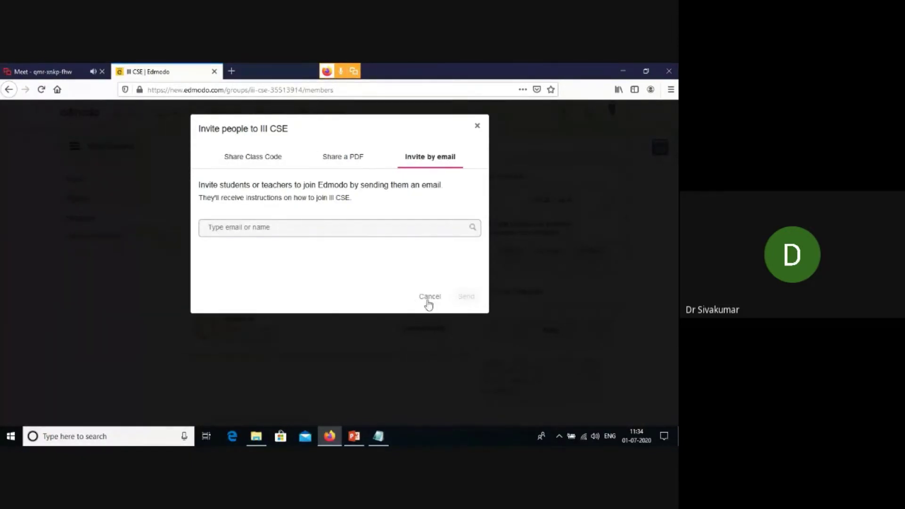
pyautogui.click(404, 370)
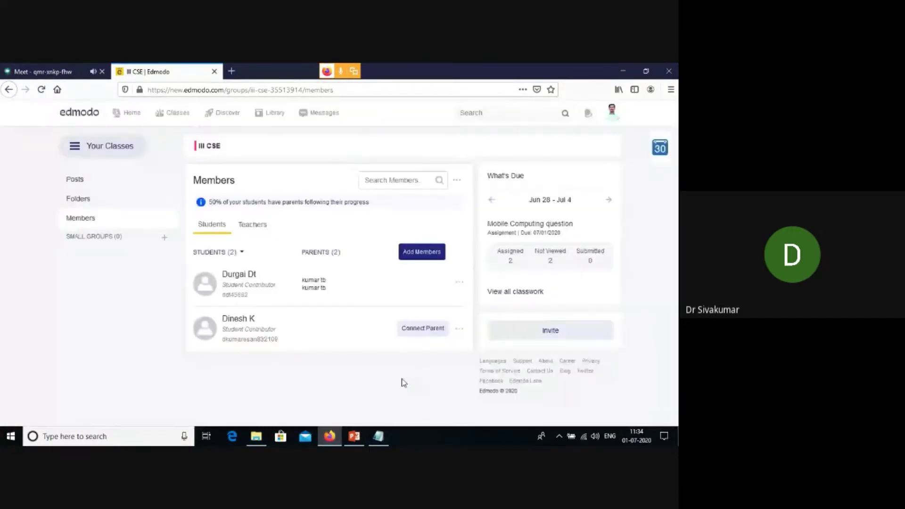
pyautogui.click(414, 254)
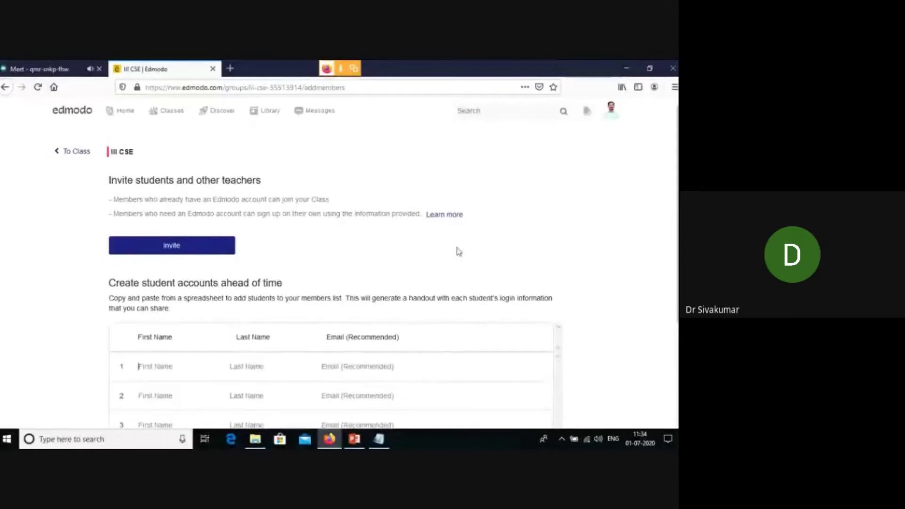
pyautogui.scroll(-2, 466, 244)
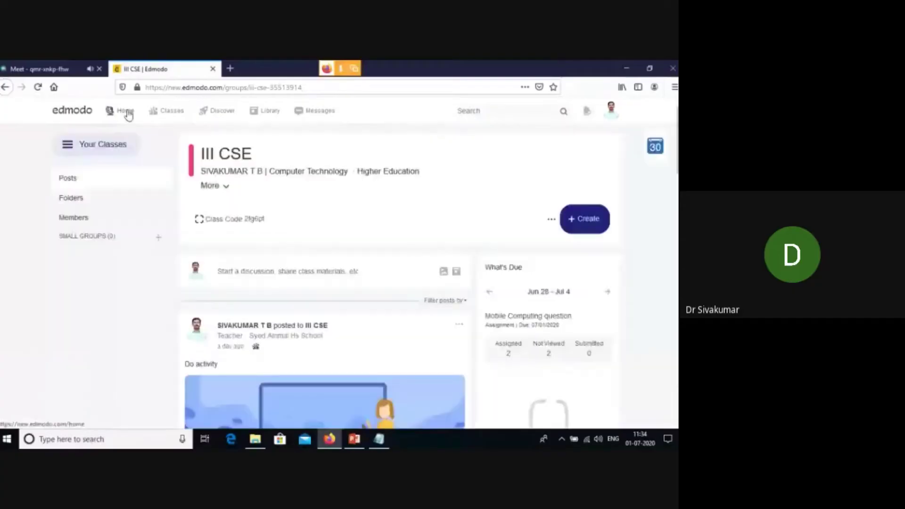
# Start a new class from the home page, naming it "Final Year" with the description "Welcome all final year student"
pyautogui.click(127, 115)
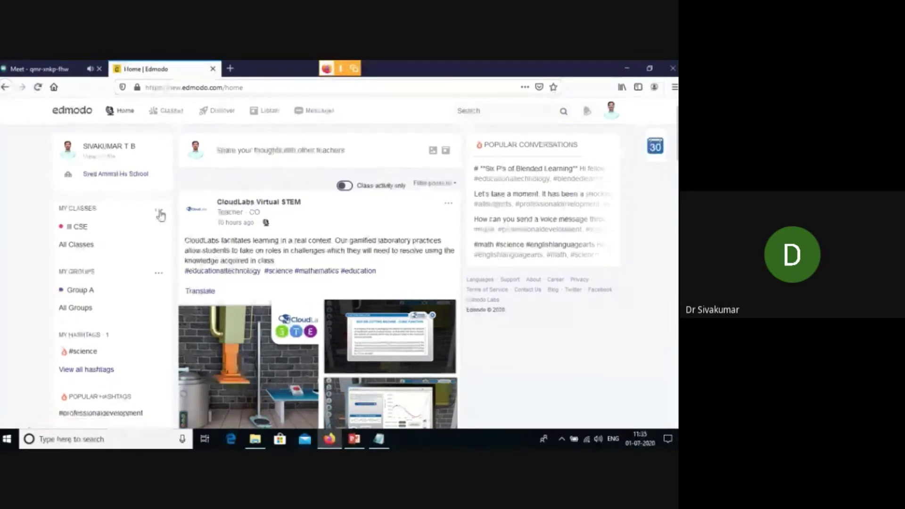
pyautogui.click(160, 212)
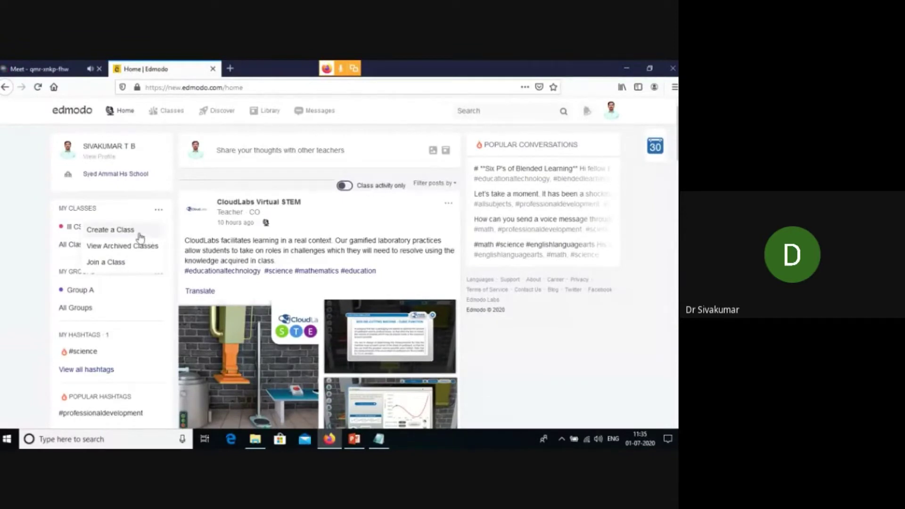
pyautogui.click(579, 392)
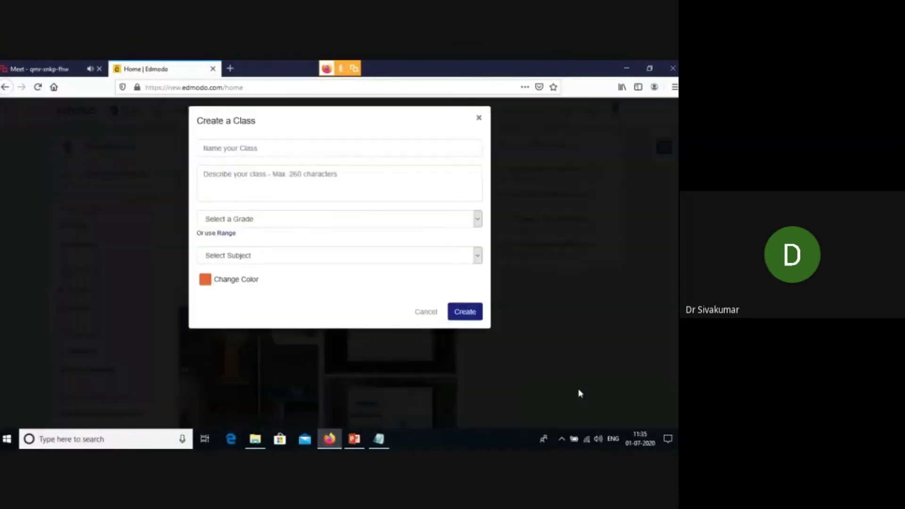
pyautogui.click(287, 151)
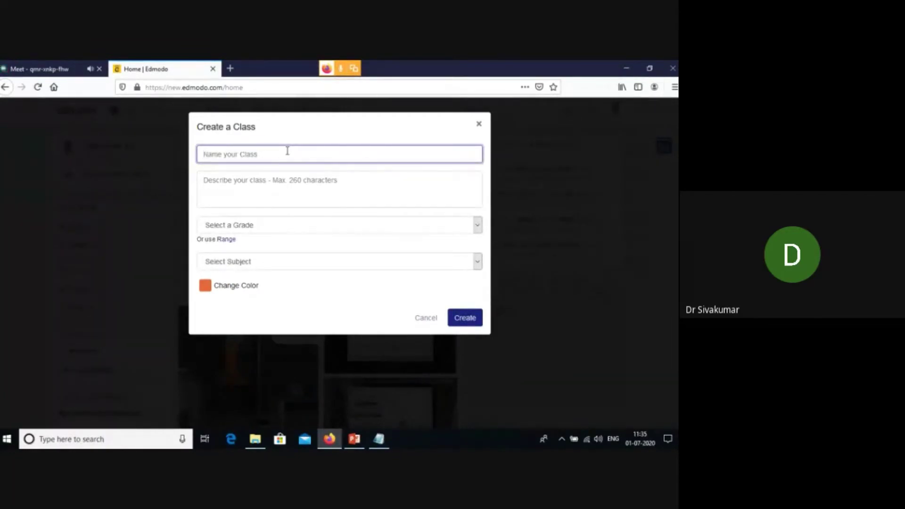
pyautogui.write('Final Year')
pyautogui.click(279, 184)
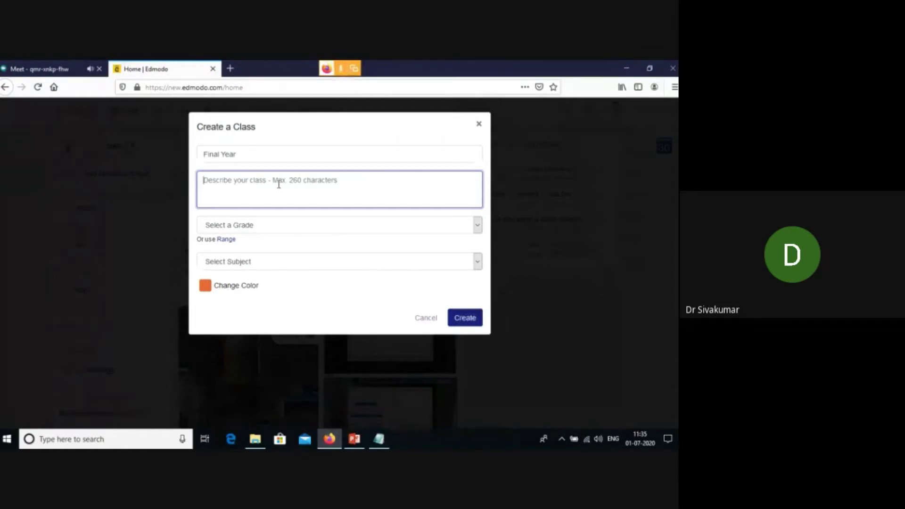
pyautogui.write('Welc')
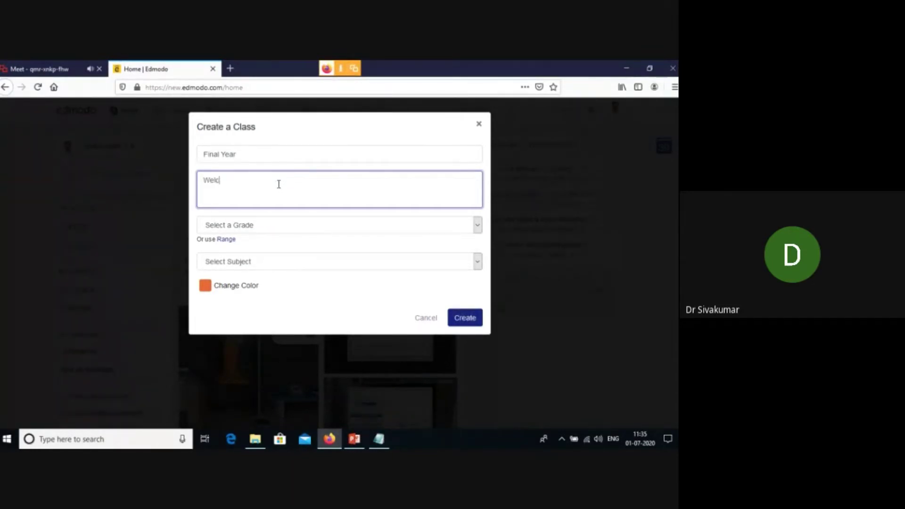
pyautogui.write('ome all final year student')
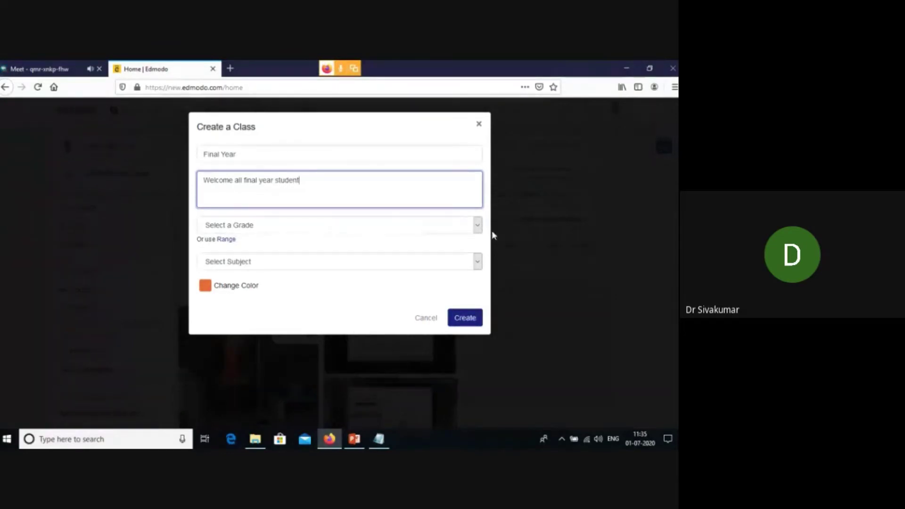
# Set the class's grade to Higher Education and both its subject and sub-subject to Computer Technology
pyautogui.click(477, 225)
pyautogui.scroll(-1, 449, 298)
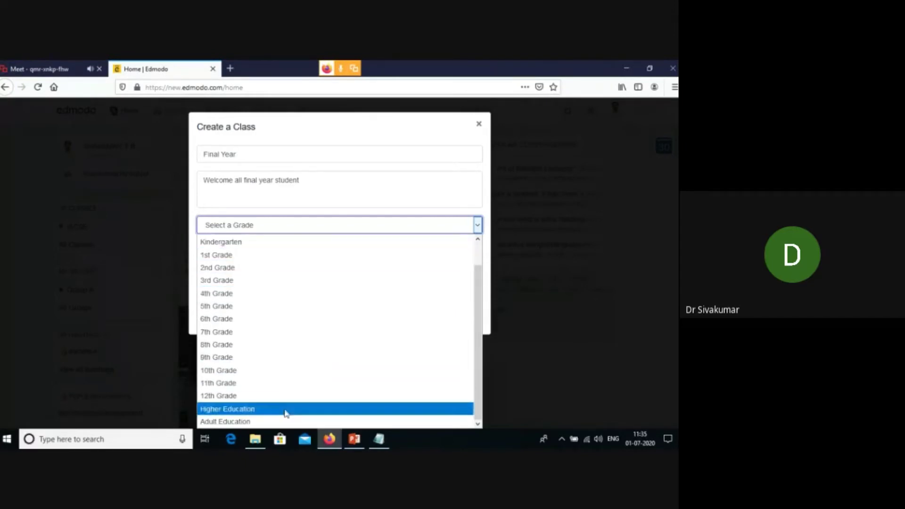
pyautogui.click(314, 410)
pyautogui.click(372, 261)
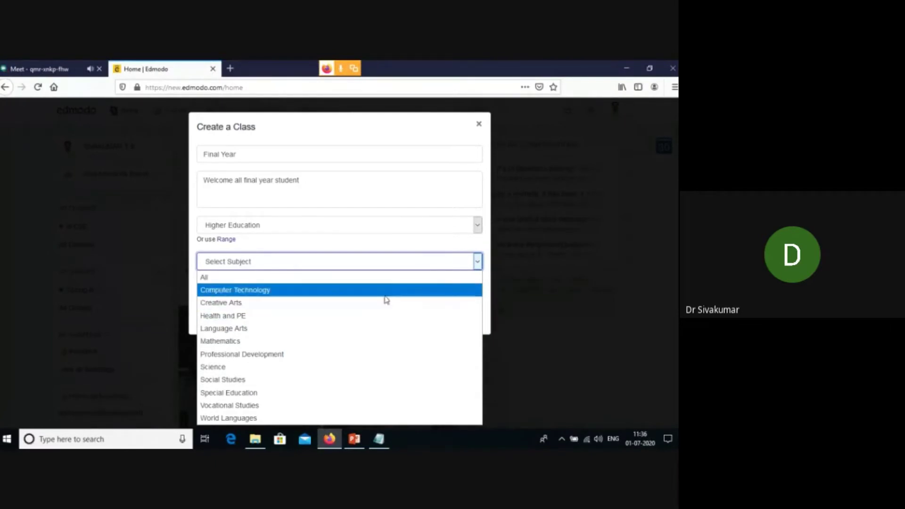
pyautogui.click(388, 295)
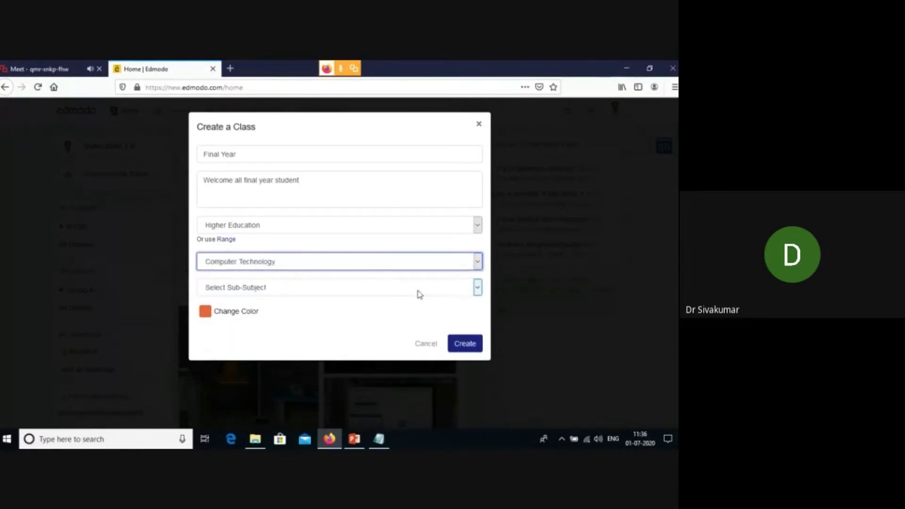
pyautogui.click(421, 287)
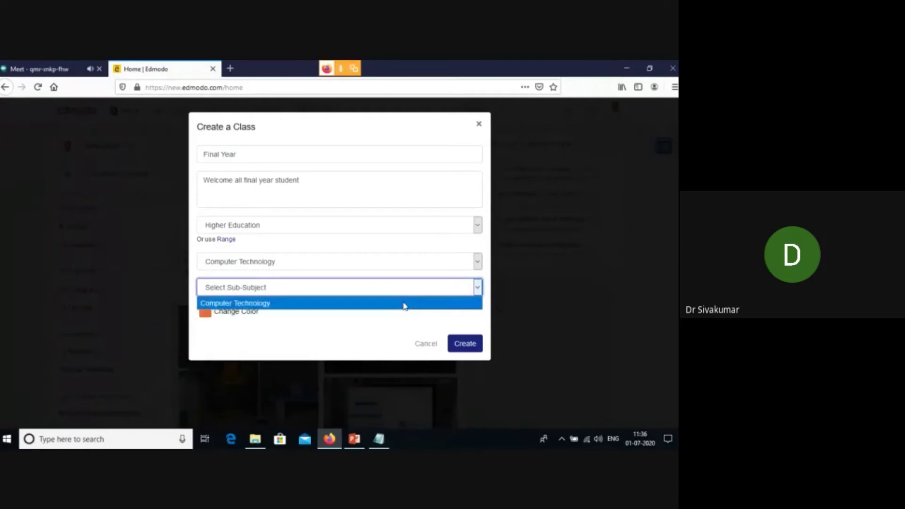
pyautogui.click(405, 306)
# Set the class colour to yellow and create the class
pyautogui.click(211, 316)
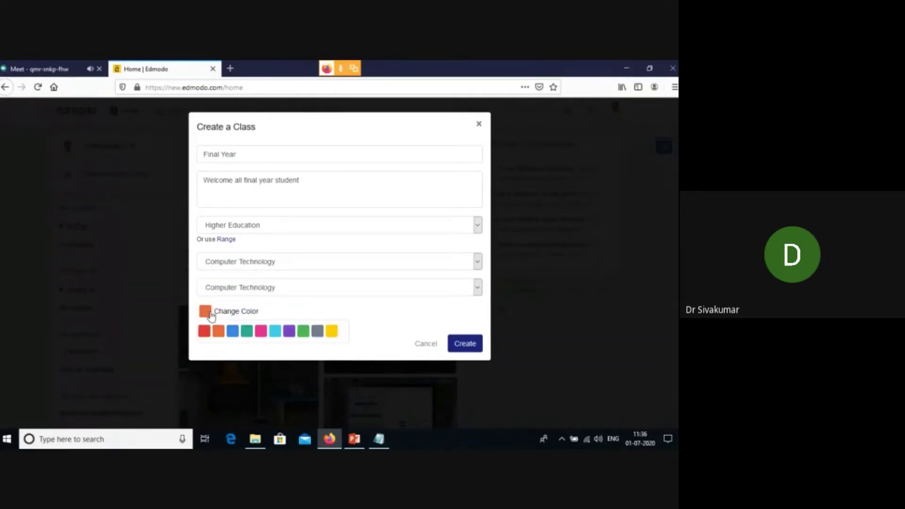
pyautogui.click(332, 332)
pyautogui.click(450, 351)
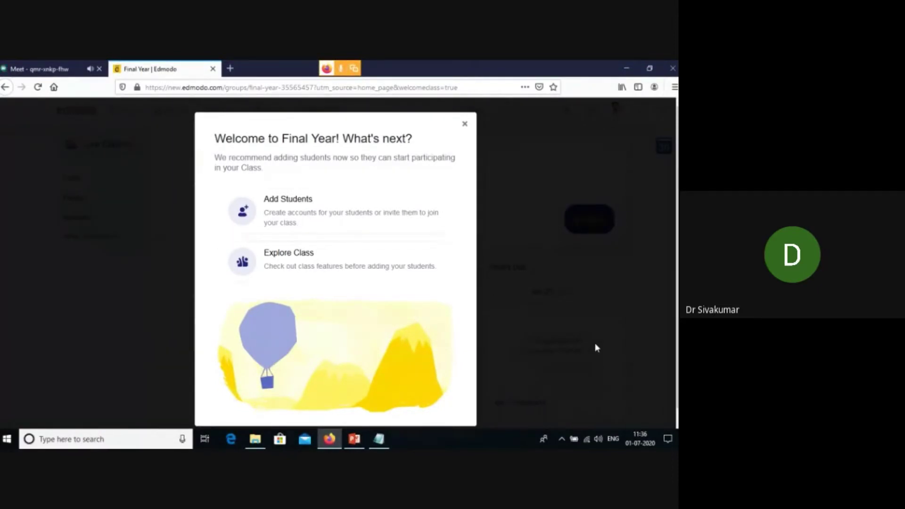
# Choose to add students to the Final Year class and look over the form for creating student accounts
pyautogui.click(324, 217)
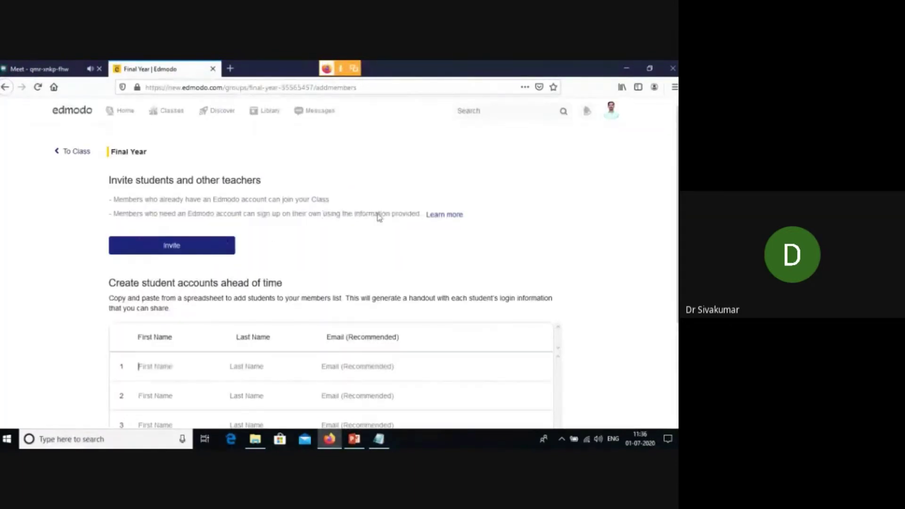
pyautogui.scroll(-1, 408, 251)
pyautogui.scroll(-1, 414, 240)
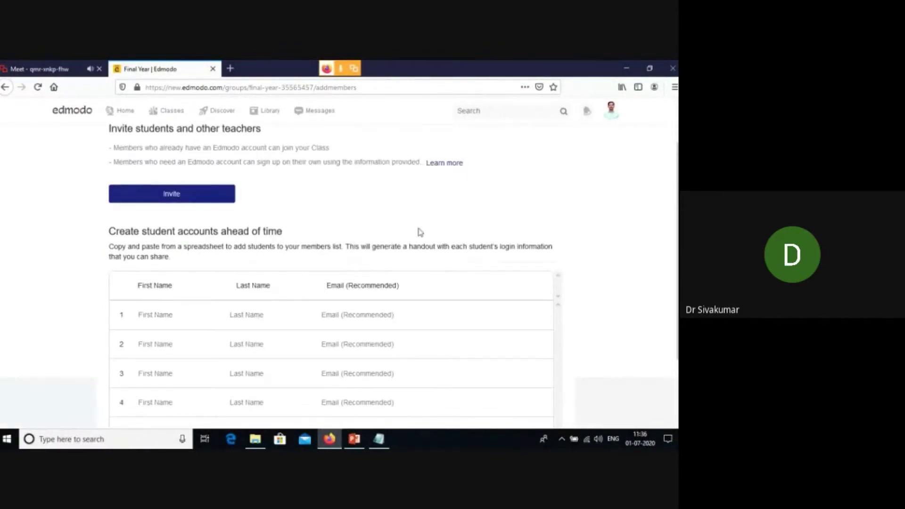
pyautogui.scroll(2, 419, 230)
# Switch to the Edmodo presentation in PowerPoint, browse to the Managing Members slide, and return to the browser
pyautogui.click(354, 440)
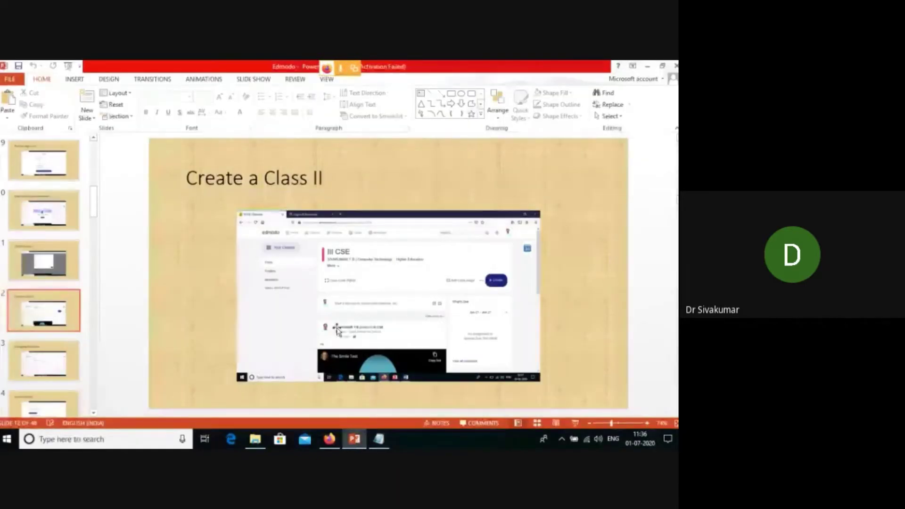
pyautogui.click(65, 272)
pyautogui.press('Up')
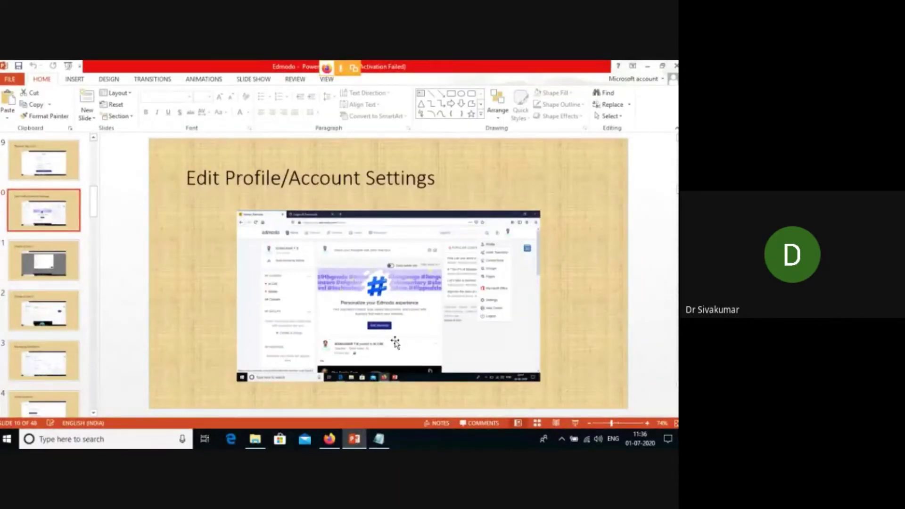
pyautogui.click(67, 177)
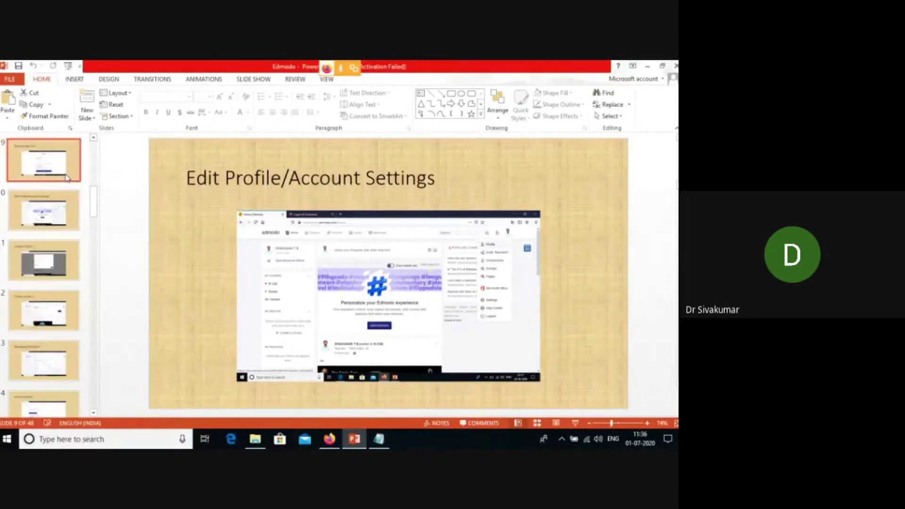
pyautogui.click(47, 314)
pyautogui.click(46, 369)
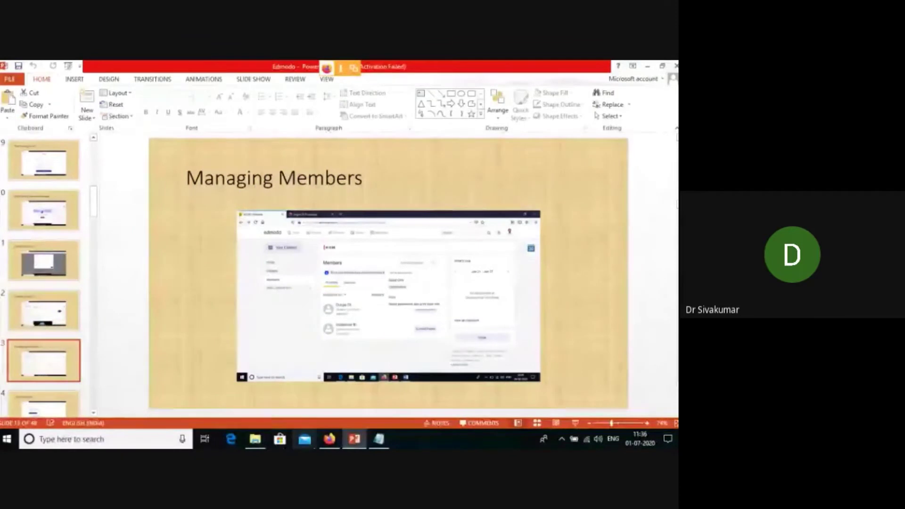
pyautogui.click(330, 439)
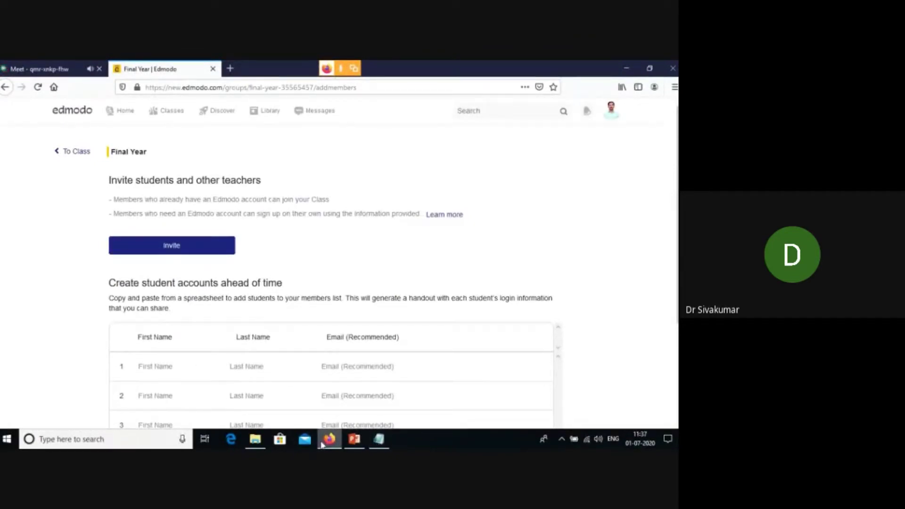
# Open the student workbook from the Edmodo folder in File Explorer and dismiss the Office activation wizard
pyautogui.click(255, 439)
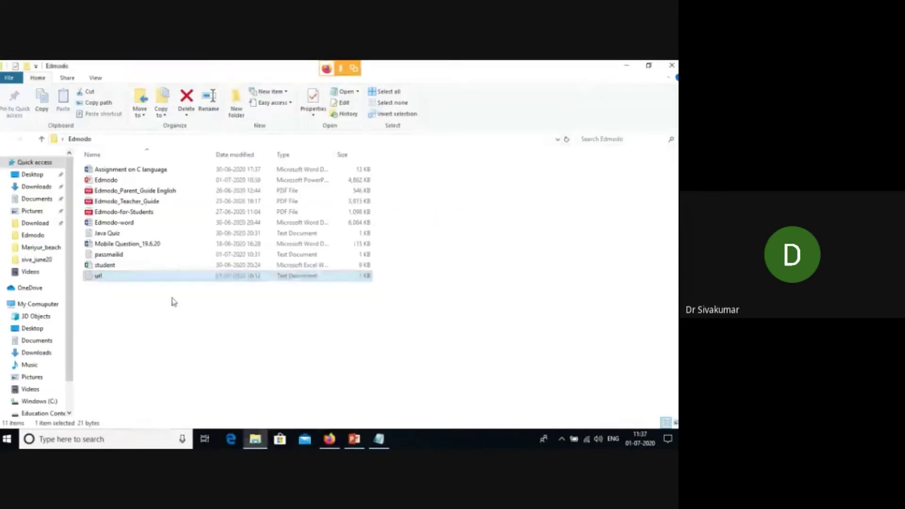
pyautogui.doubleClick(121, 266)
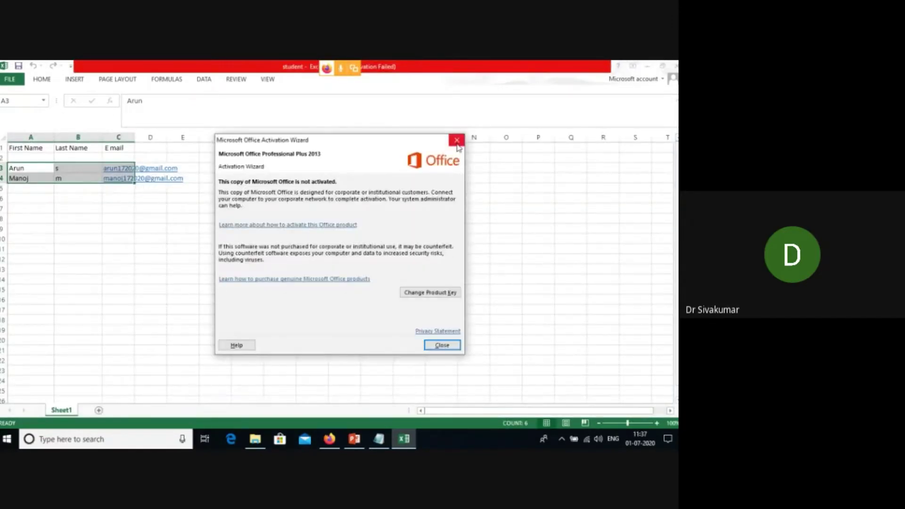
pyautogui.click(440, 344)
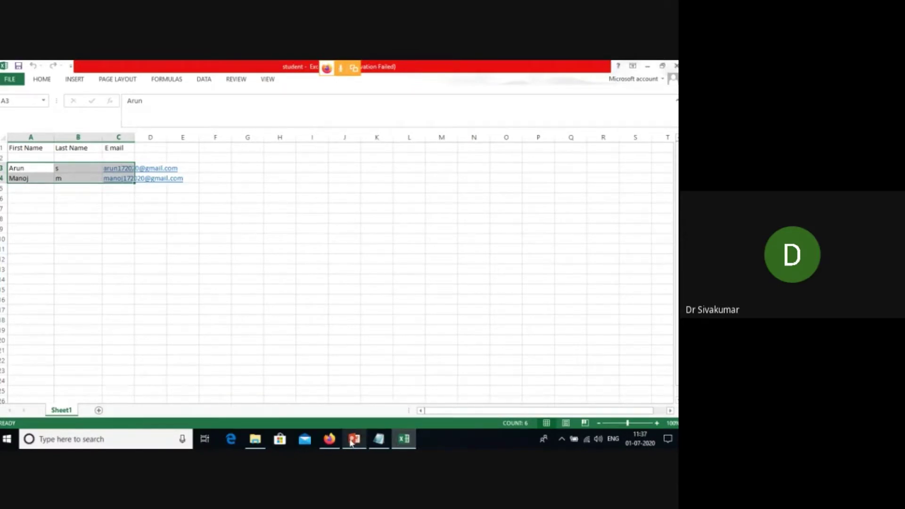
# Copy the two student rows in A3:C4 of the student workbook and return to the Edmodo student accounts form in Firefox
pyautogui.moveTo(351, 442)
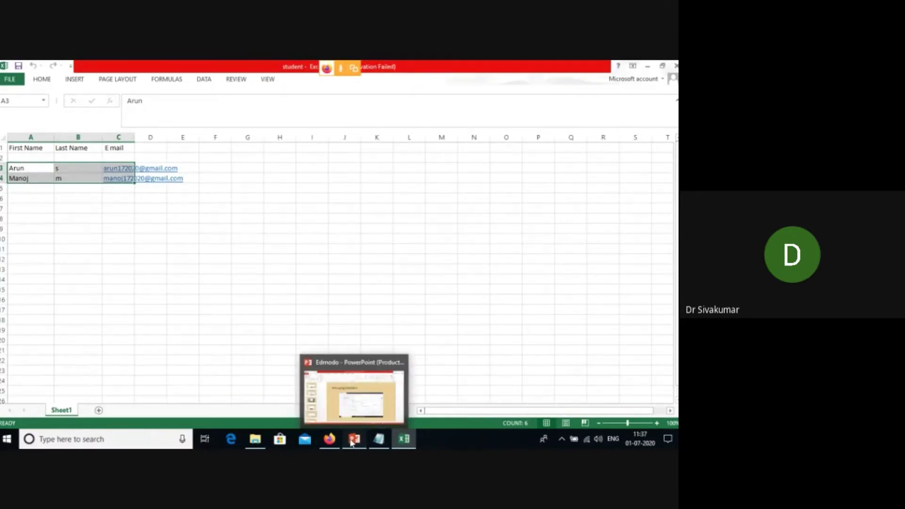
pyautogui.click(329, 439)
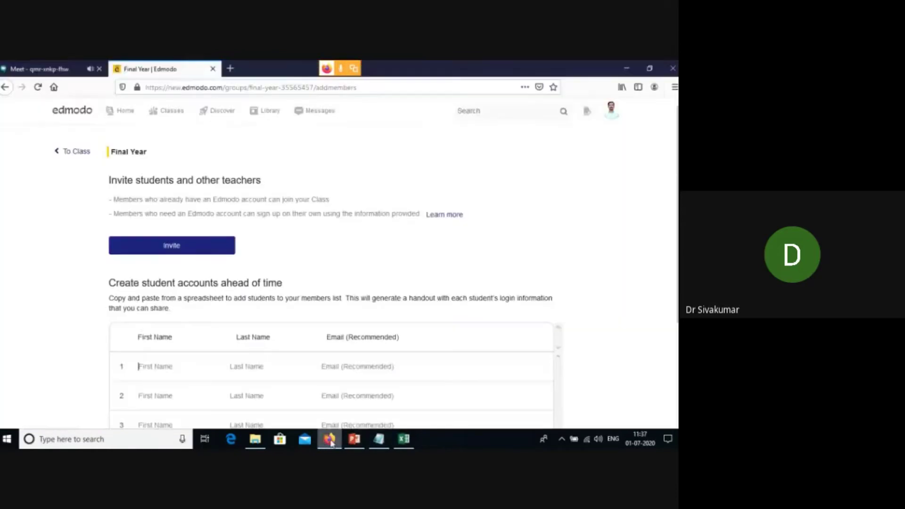
pyautogui.click(404, 439)
pyautogui.click(150, 218)
pyautogui.moveTo(22, 170); pyautogui.dragTo(130, 175)
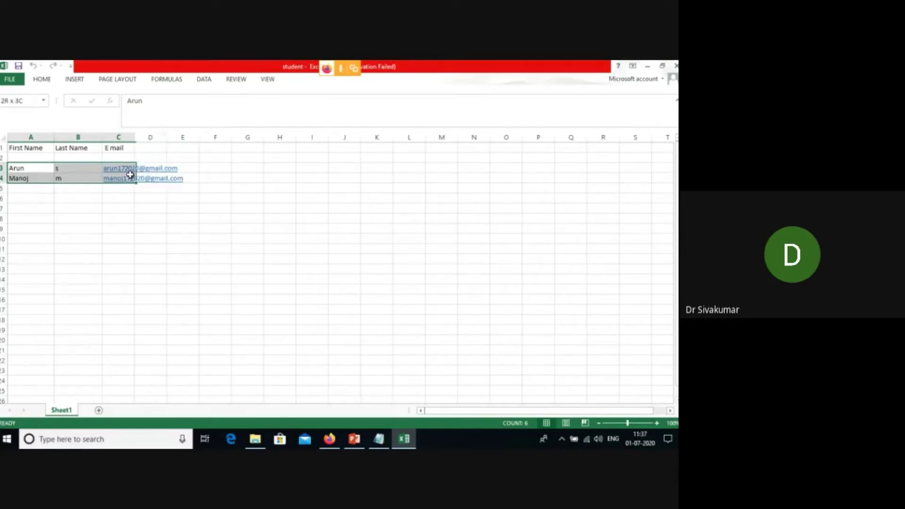
pyautogui.hotkey('ctrl', 'c')
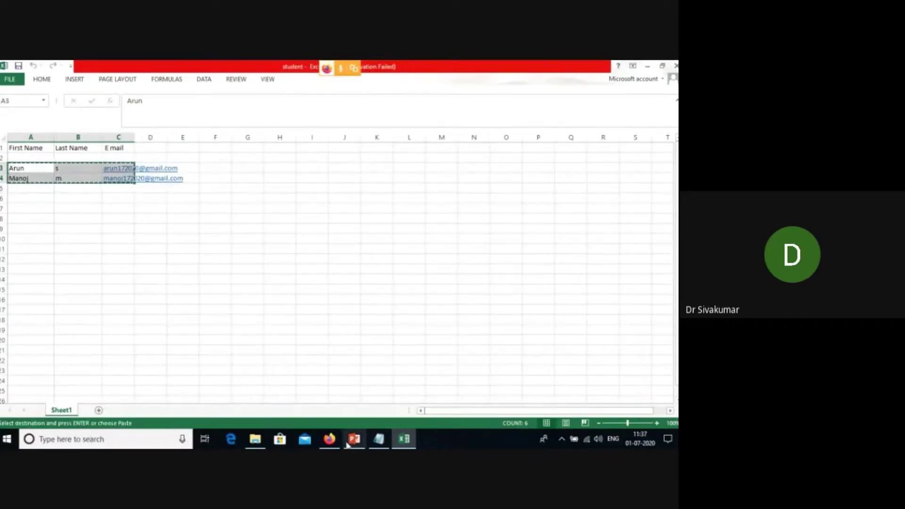
pyautogui.click(330, 438)
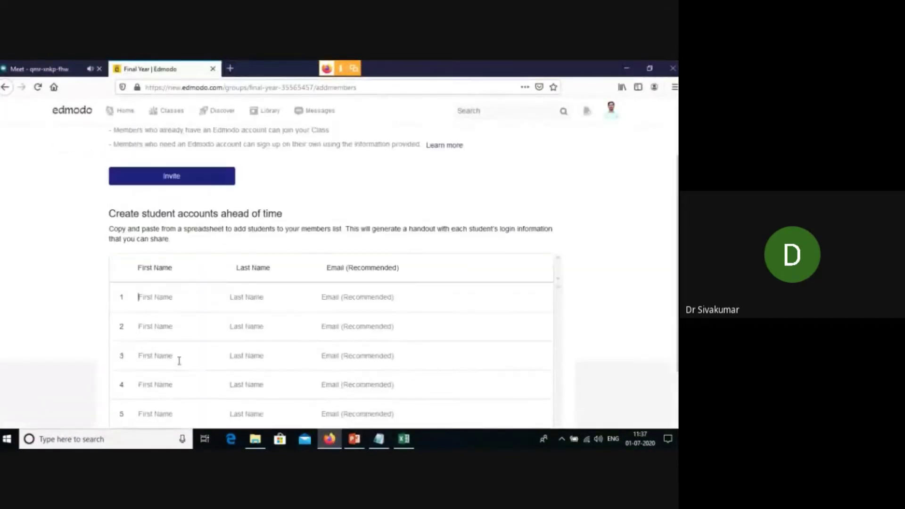
# Paste the two copied student rows into the account form at row 1 and again at row 3
pyautogui.scroll(-1, 186, 333)
pyautogui.hotkey('ctrl', 'v')
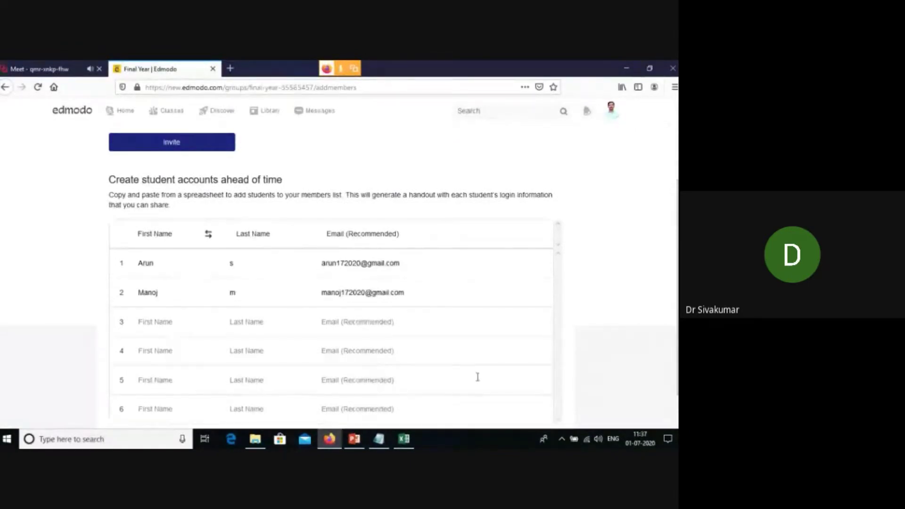
pyautogui.scroll(-1, 494, 372)
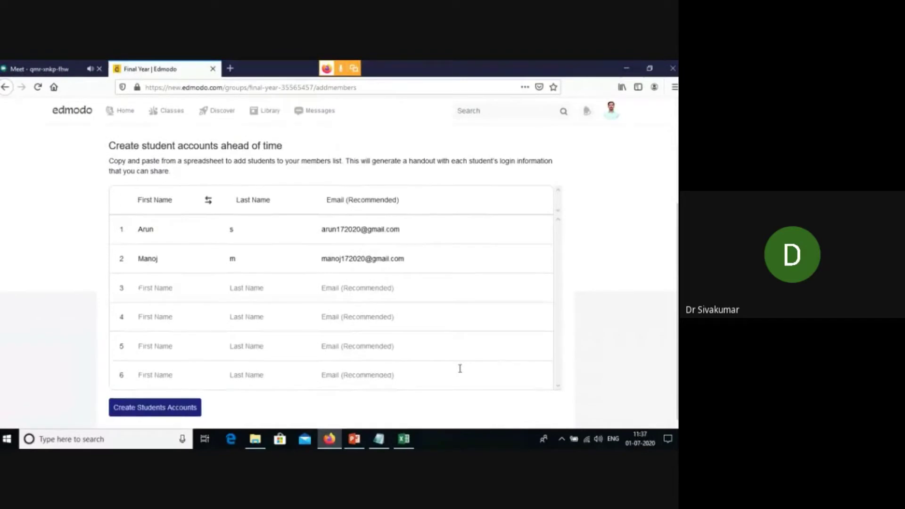
pyautogui.click(138, 289)
pyautogui.hotkey('ctrl', 'v')
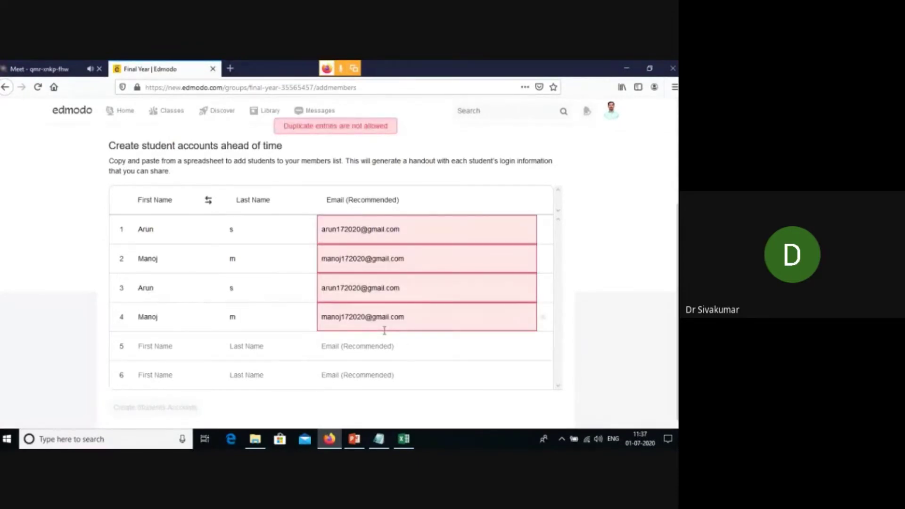
# Delete the pasted student entries from the account form
pyautogui.click(544, 320)
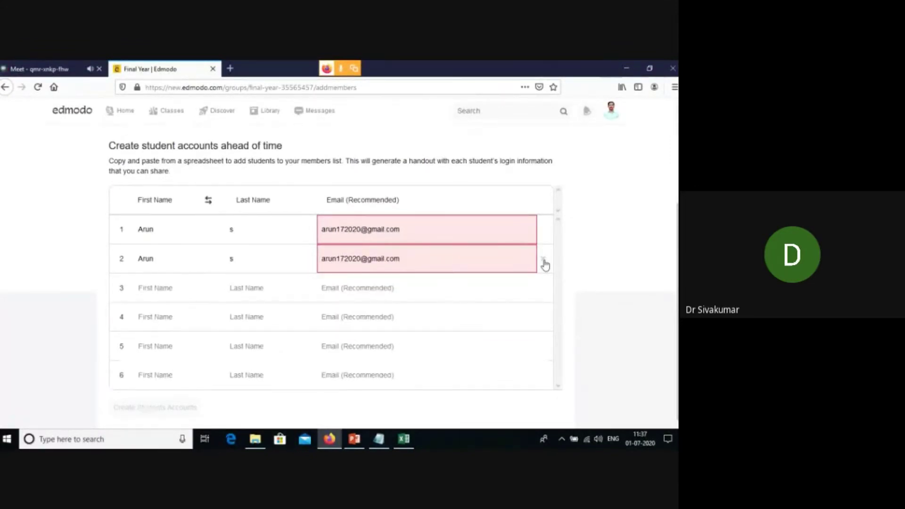
pyautogui.click(542, 262)
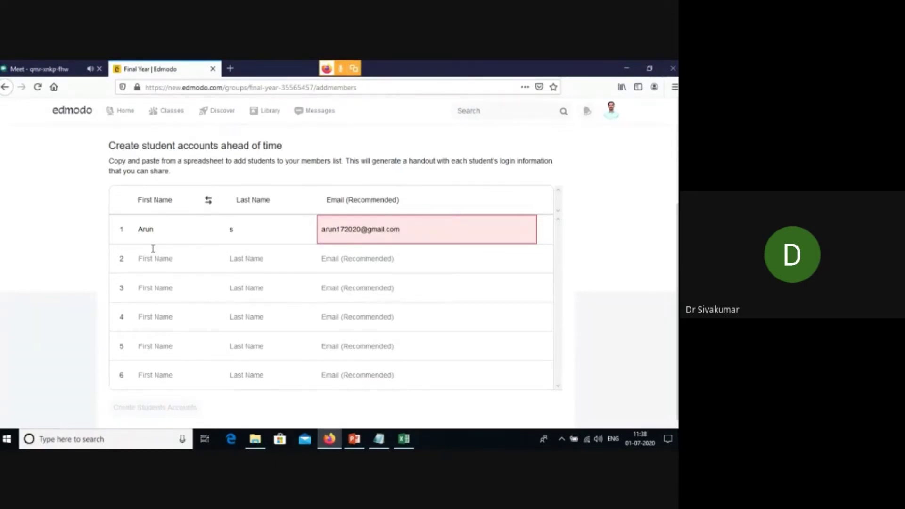
pyautogui.click(542, 231)
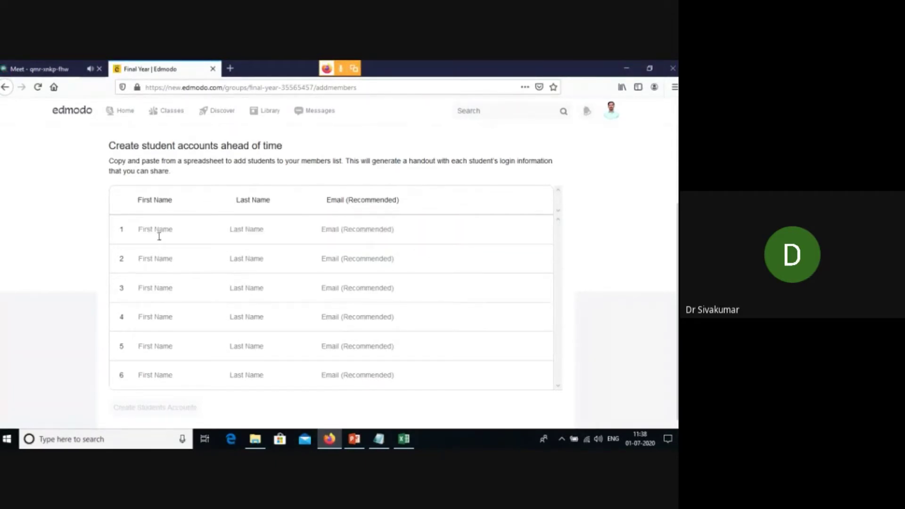
# Paste the two copied student rows into the form from row 1 and create the student accounts
pyautogui.click(145, 225)
pyautogui.hotkey('ctrl', 'v')
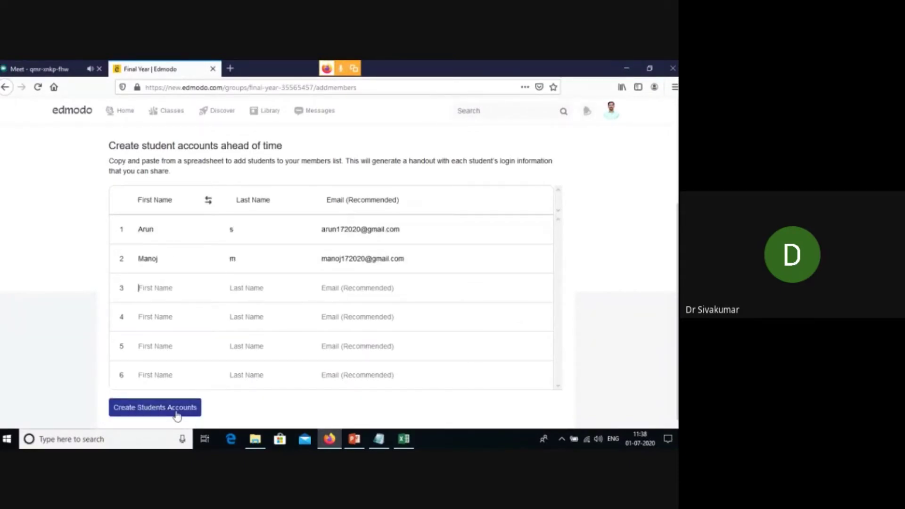
pyautogui.click(176, 408)
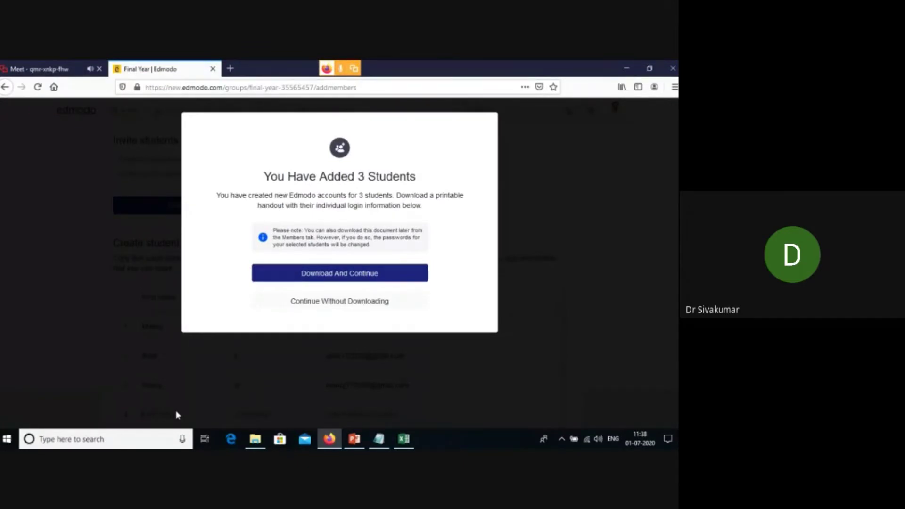
# Download the students' login handout, open handout.pdf with Microsoft Edge, and dismiss the default-browser prompt
pyautogui.click(335, 274)
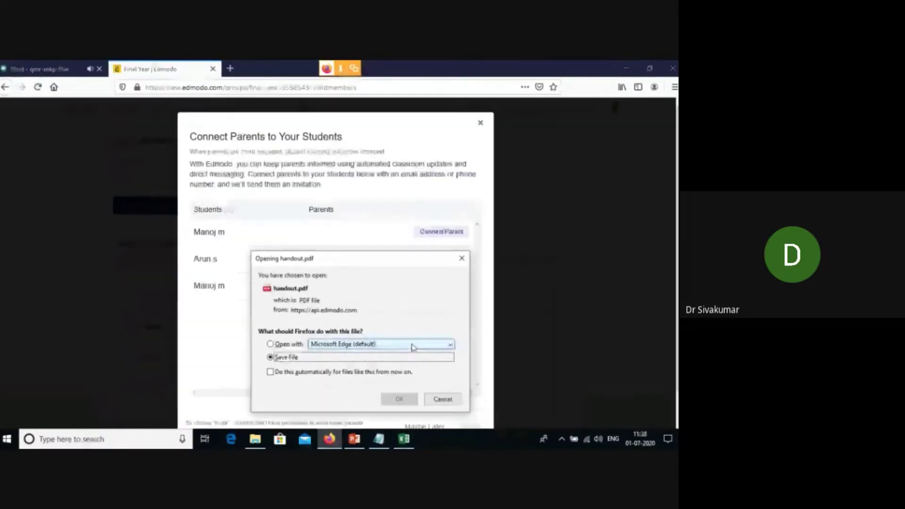
pyautogui.click(271, 344)
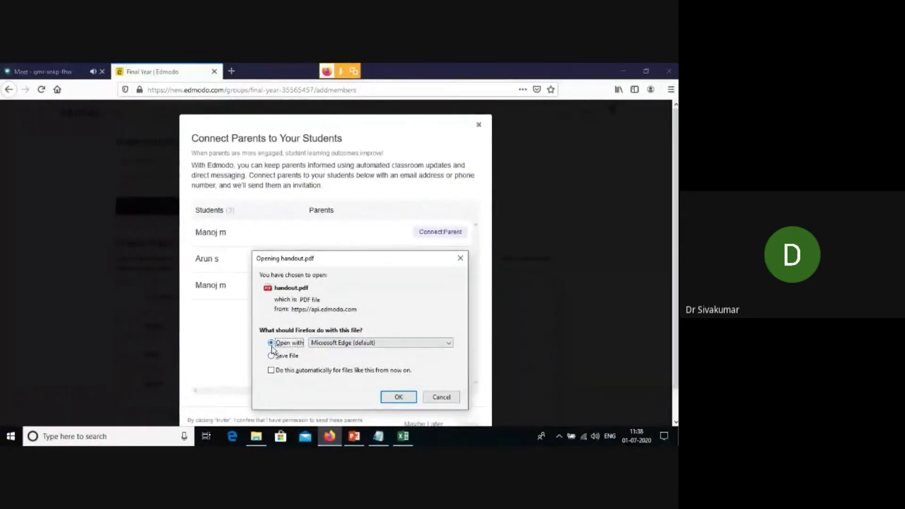
pyautogui.click(399, 397)
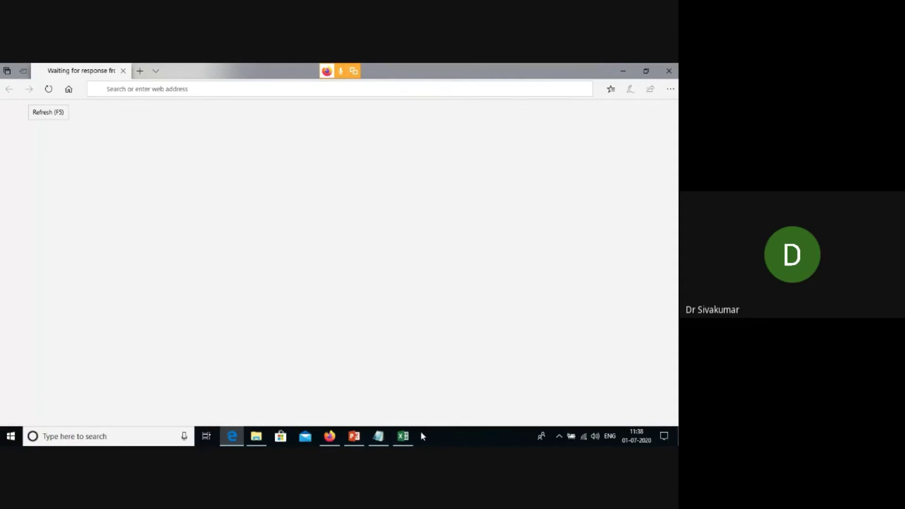
pyautogui.click(403, 436)
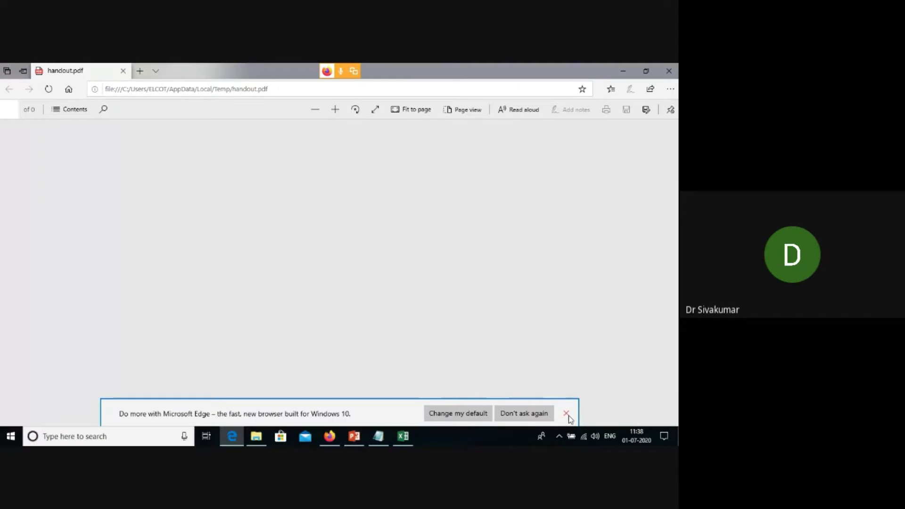
pyautogui.click(567, 414)
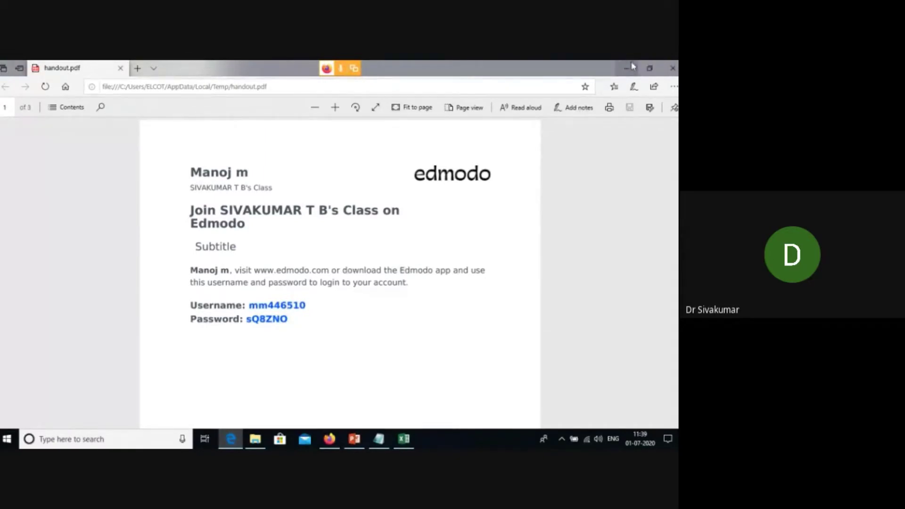
# Return to Edmodo in Firefox and postpone connecting parents to the new students
pyautogui.hotkey('alt', 'Tab')
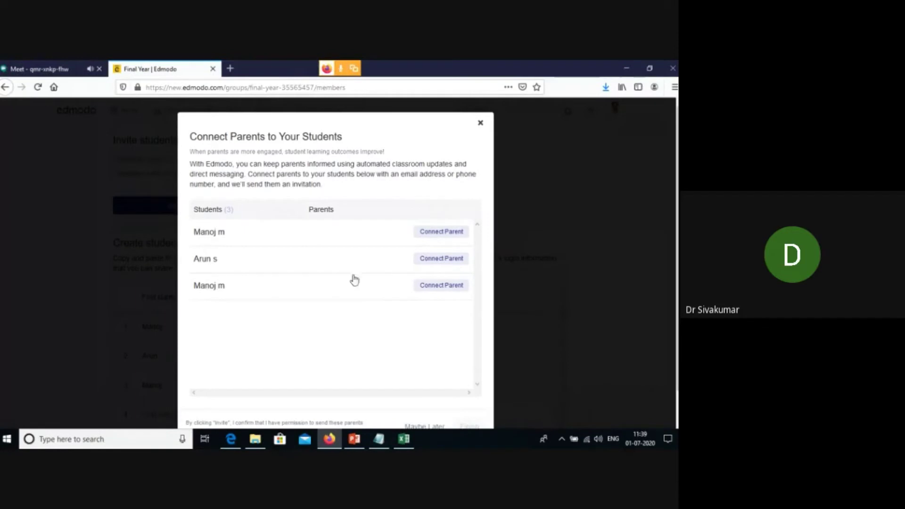
pyautogui.scroll(-1, 499, 388)
pyautogui.scroll(-1, 488, 403)
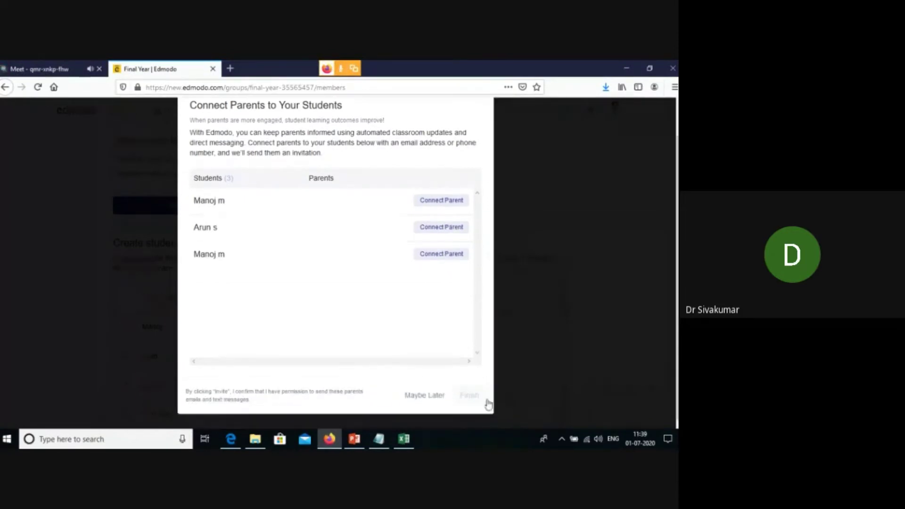
pyautogui.click(431, 396)
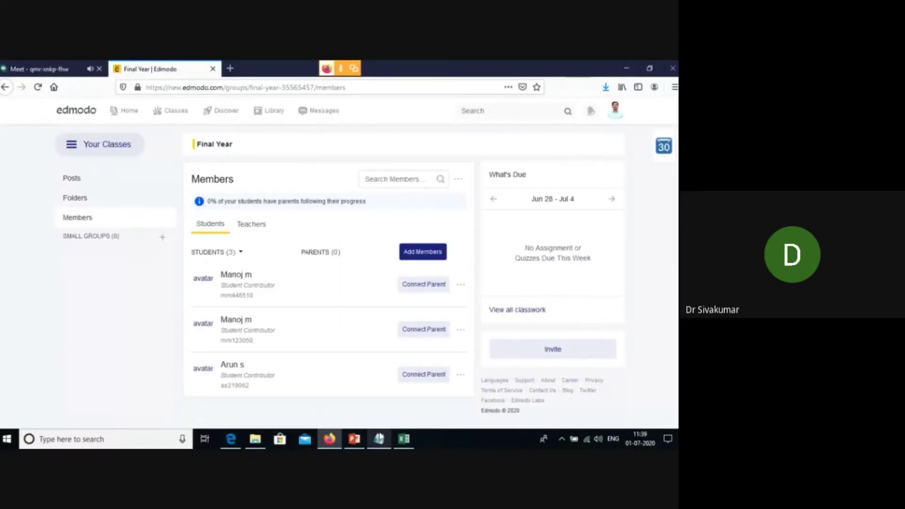
# Look over the access, progress, password and removal options for the second student in the members list
pyautogui.moveTo(379, 438)
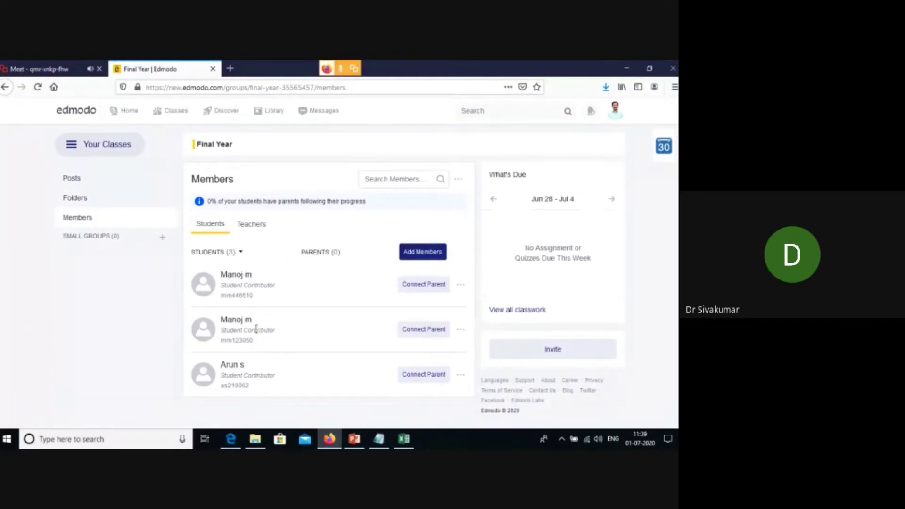
pyautogui.click(461, 333)
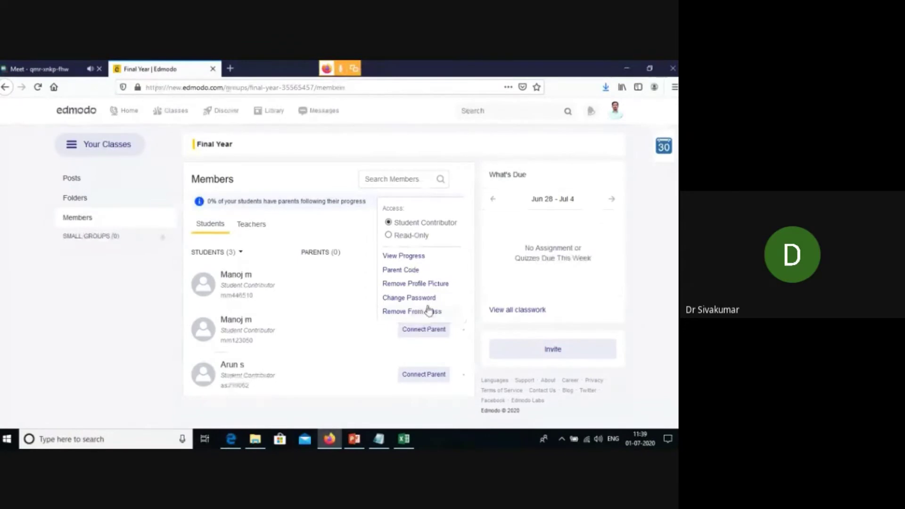
pyautogui.click(160, 334)
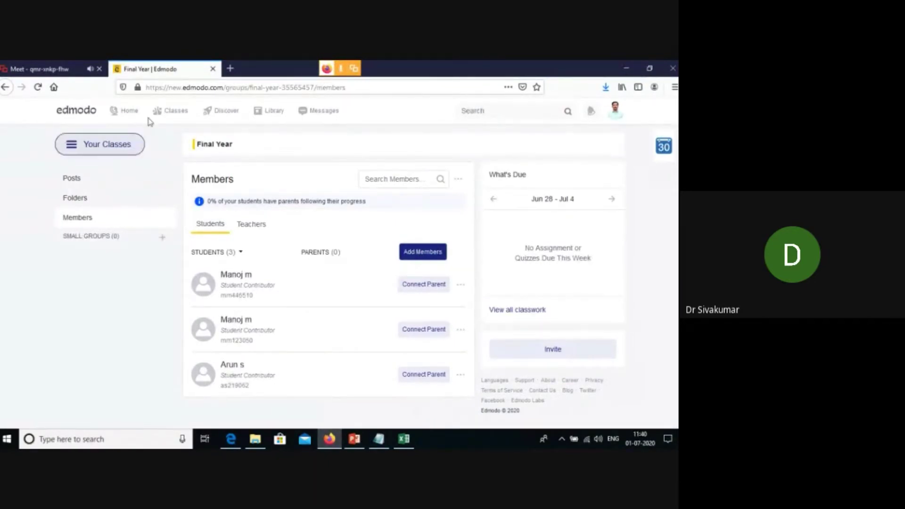
# Reopen the Final Year members page from the home page and look over the options that apply to all members
pyautogui.click(128, 113)
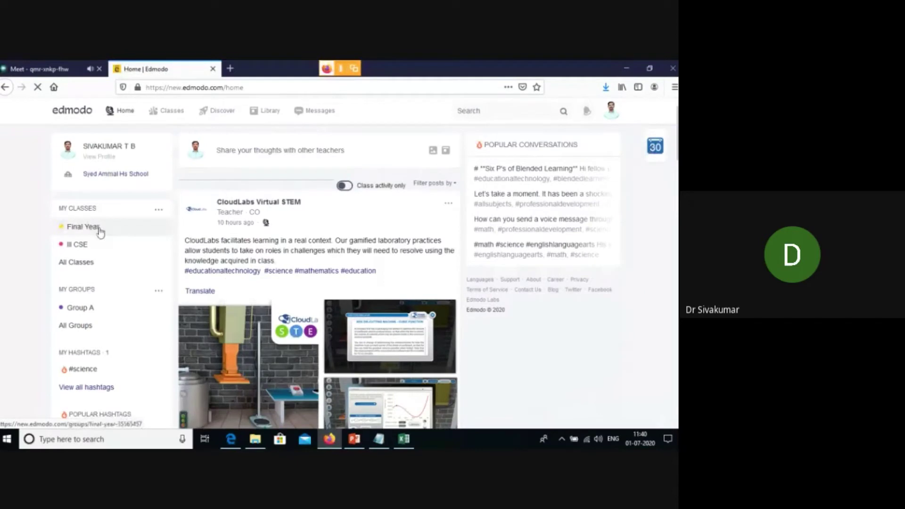
pyautogui.click(99, 229)
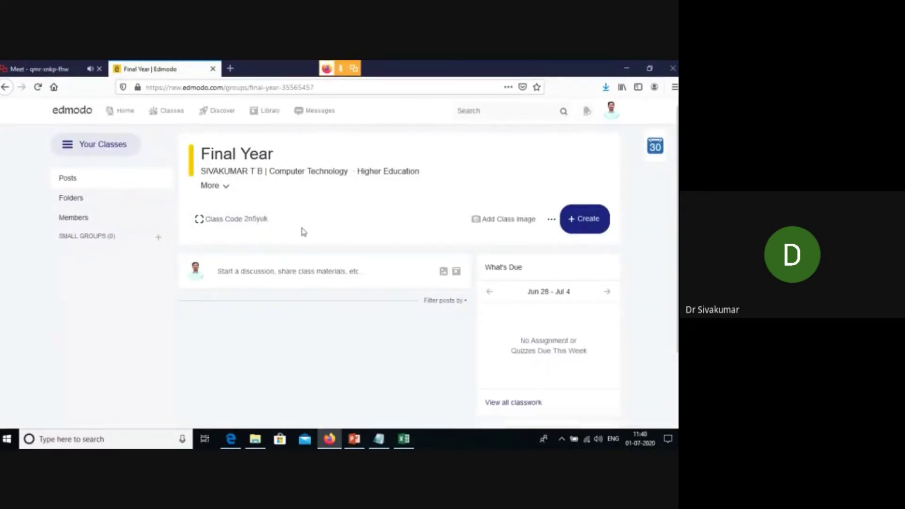
pyautogui.click(77, 220)
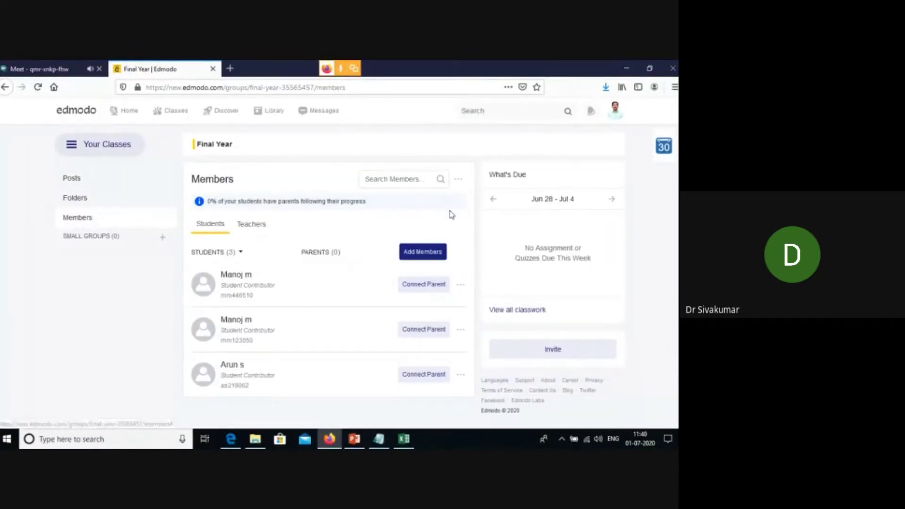
pyautogui.click(459, 181)
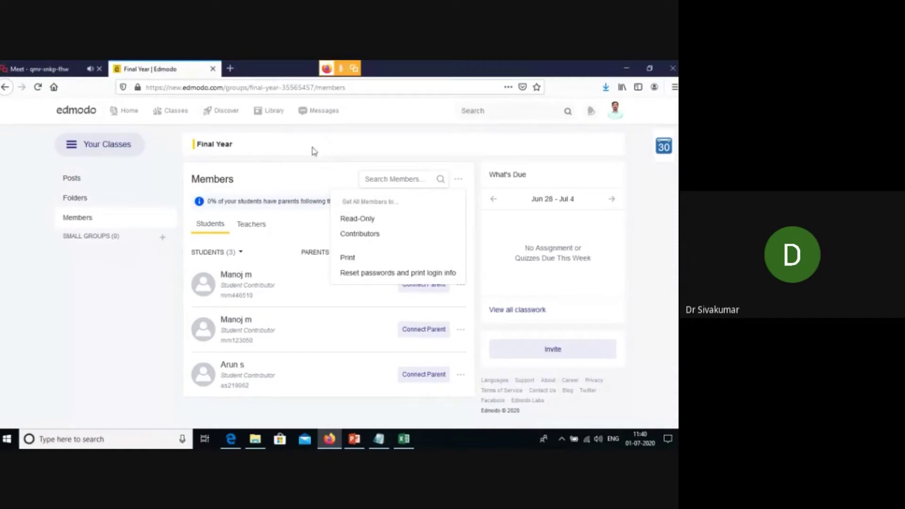
pyautogui.click(259, 171)
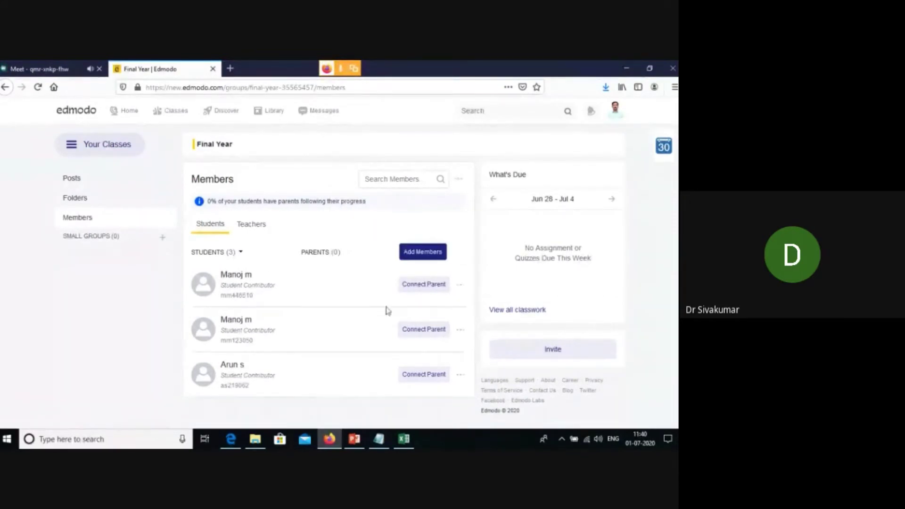
# View the class code invitation for Final Year, close it, and return to the Final Year class page
pyautogui.click(578, 357)
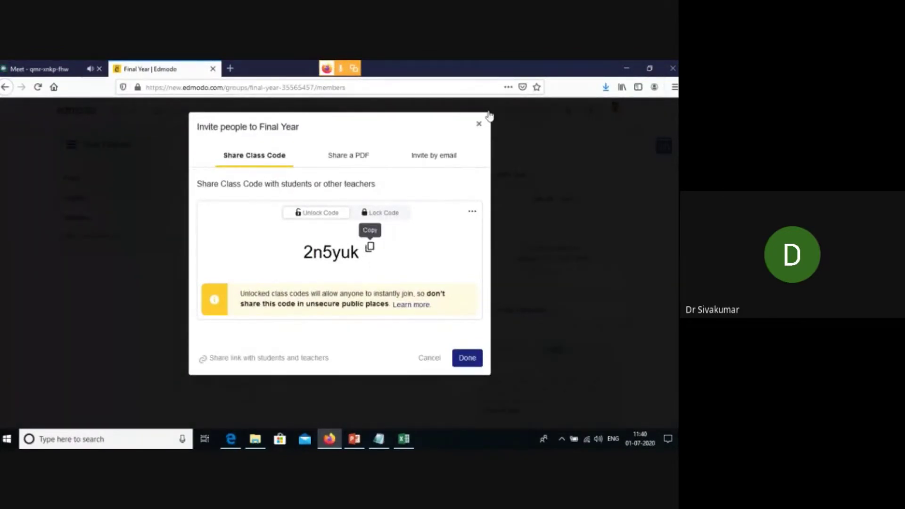
pyautogui.click(478, 124)
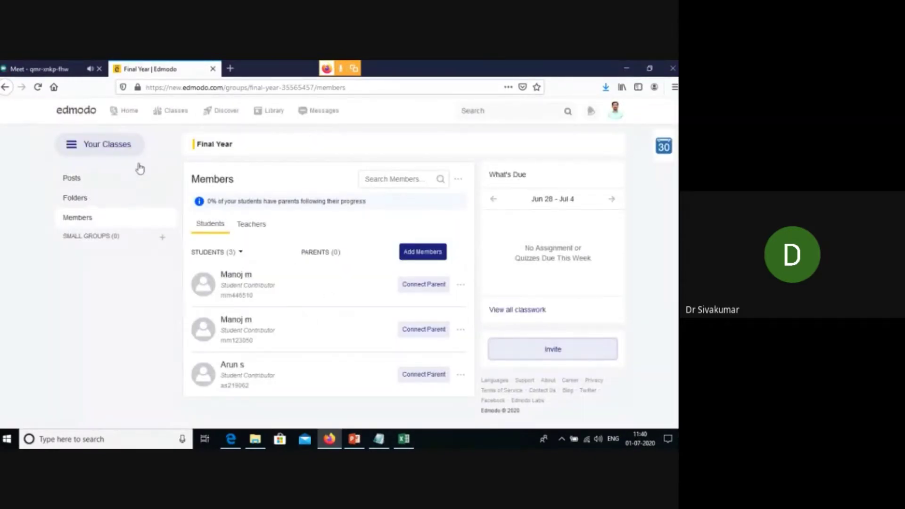
pyautogui.click(123, 153)
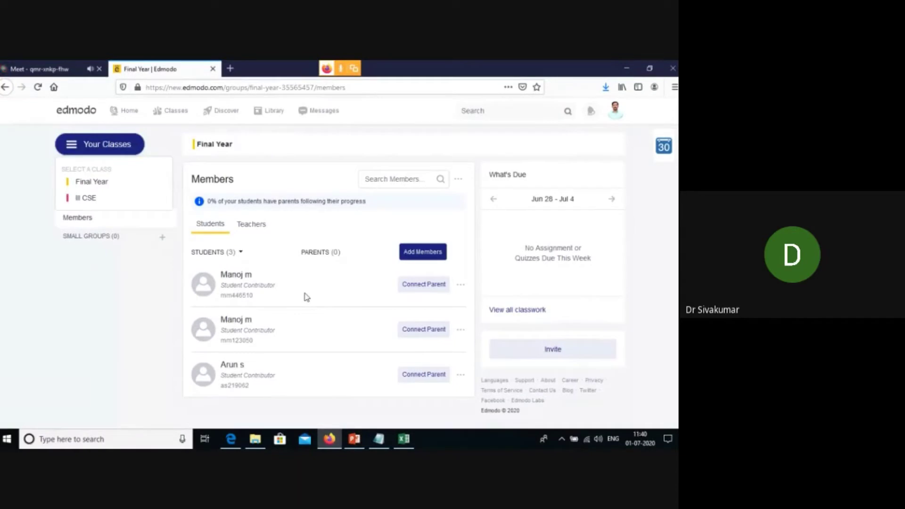
pyautogui.click(99, 182)
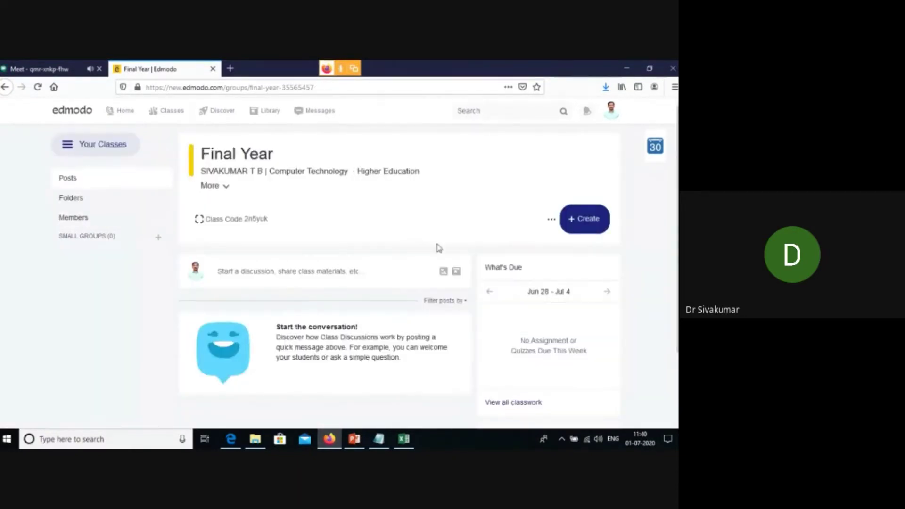
# Open the Final Year class's Invite People option, return, and view its Advanced Settings without saving changes
pyautogui.click(551, 219)
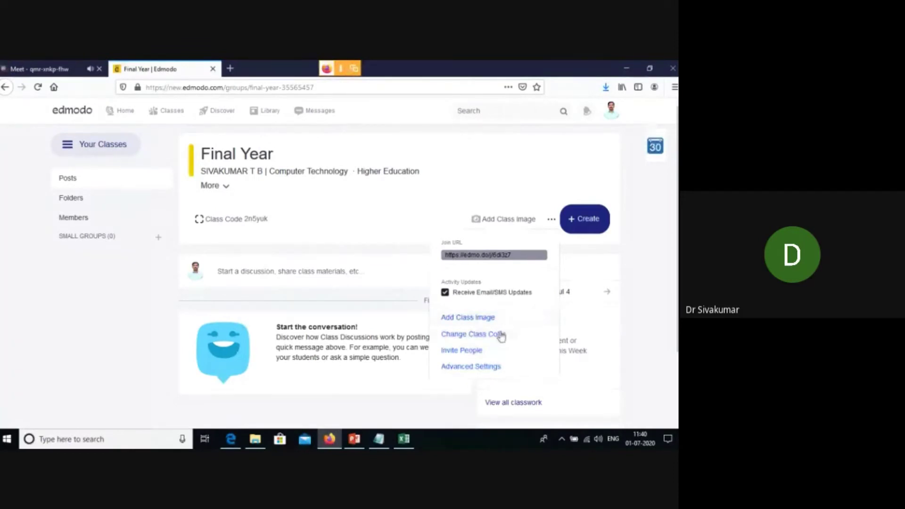
pyautogui.click(479, 354)
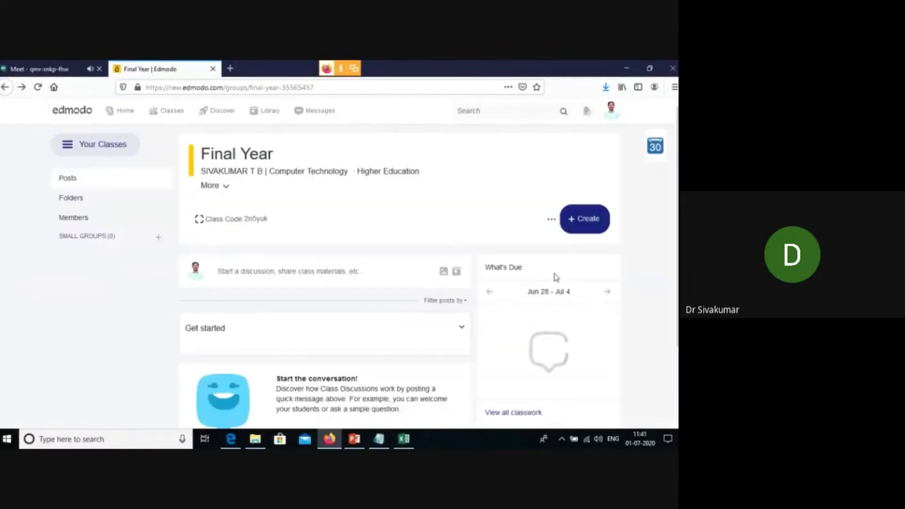
pyautogui.click(551, 220)
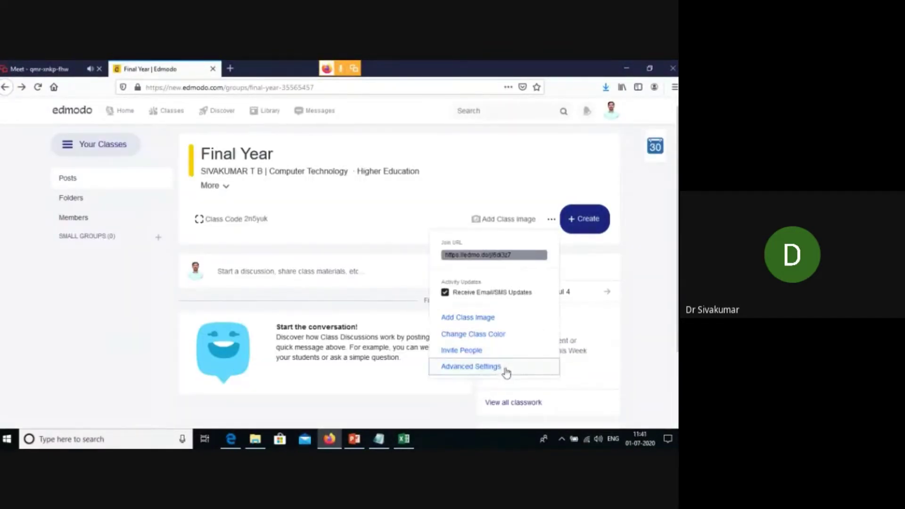
pyautogui.click(504, 370)
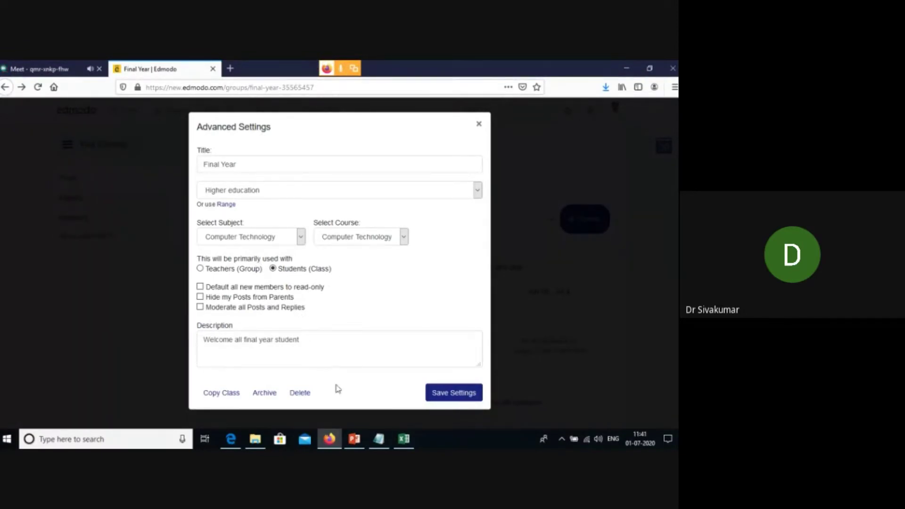
pyautogui.click(478, 125)
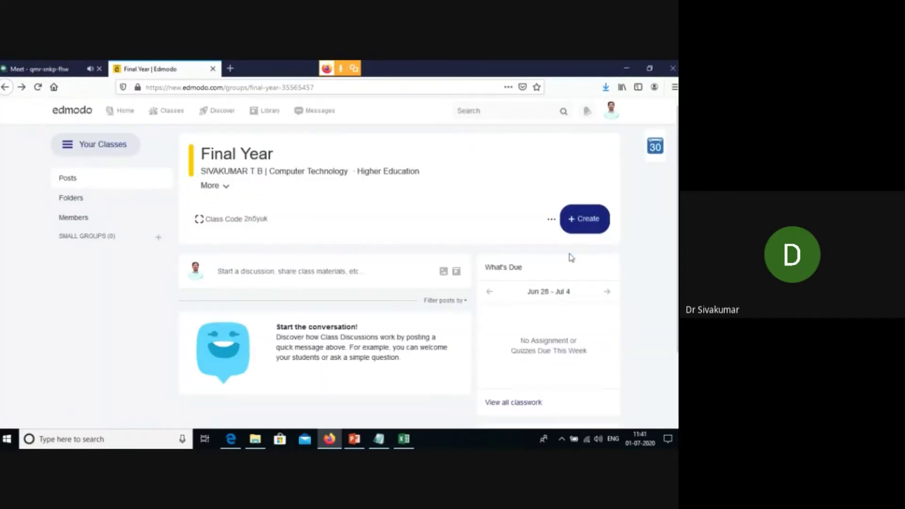
# View the kinds of classwork that can be created for Final Year and switch to the Edmodo presentation in PowerPoint
pyautogui.click(579, 230)
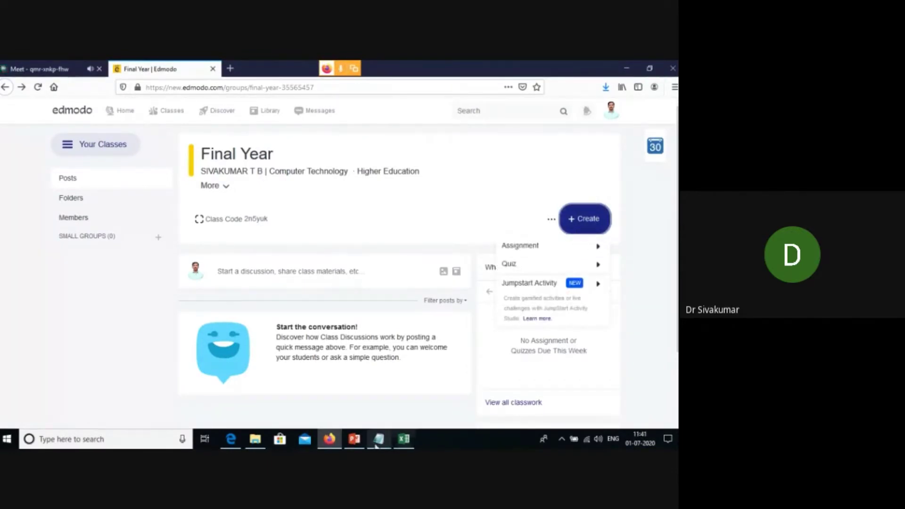
pyautogui.click(354, 440)
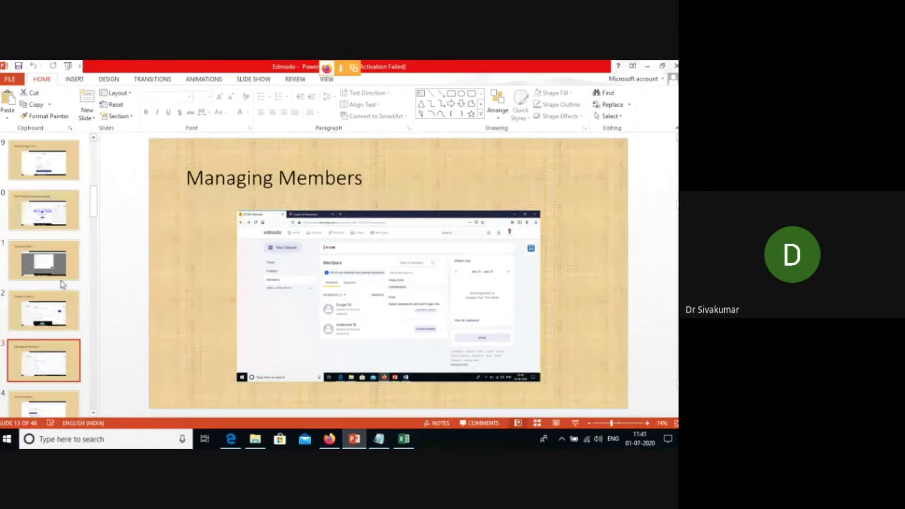
# Browse the presentation past the Managing Members slide and select slide 14
pyautogui.scroll(-3, 60, 284)
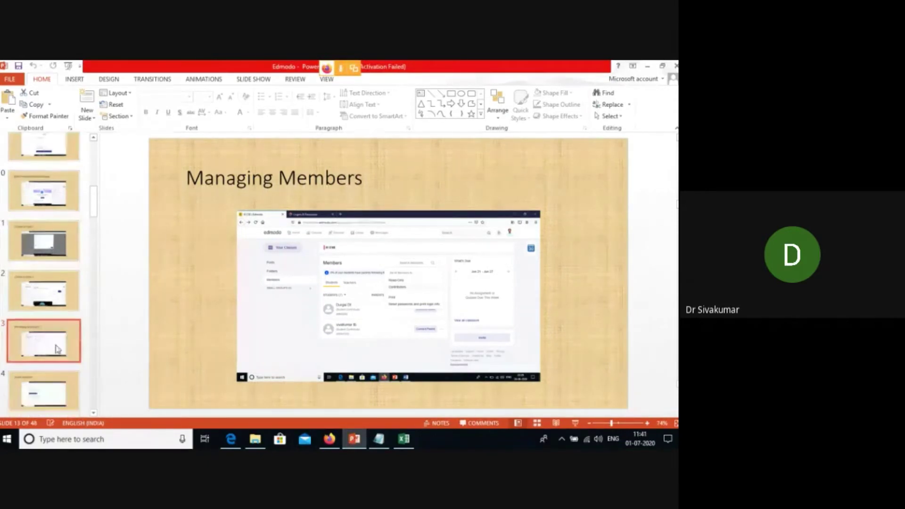
pyautogui.click(56, 354)
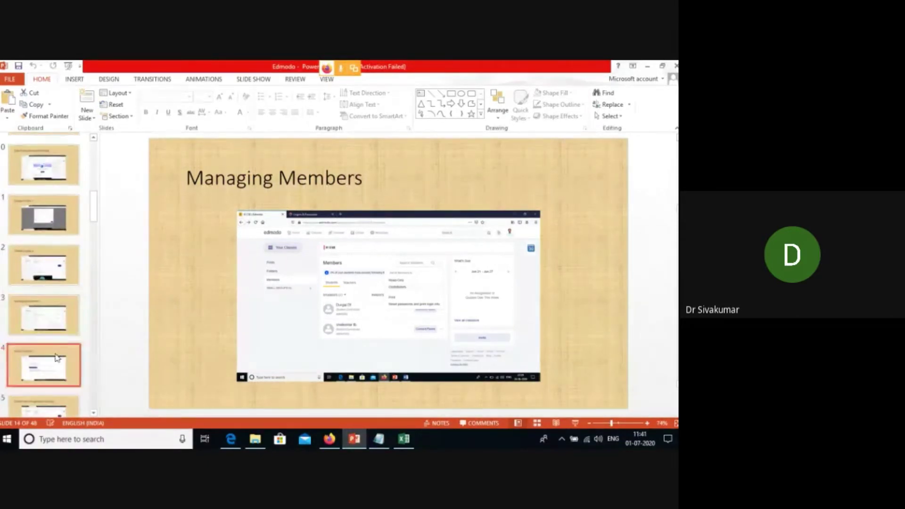
pyautogui.scroll(-4, 56, 354)
pyautogui.click(56, 354)
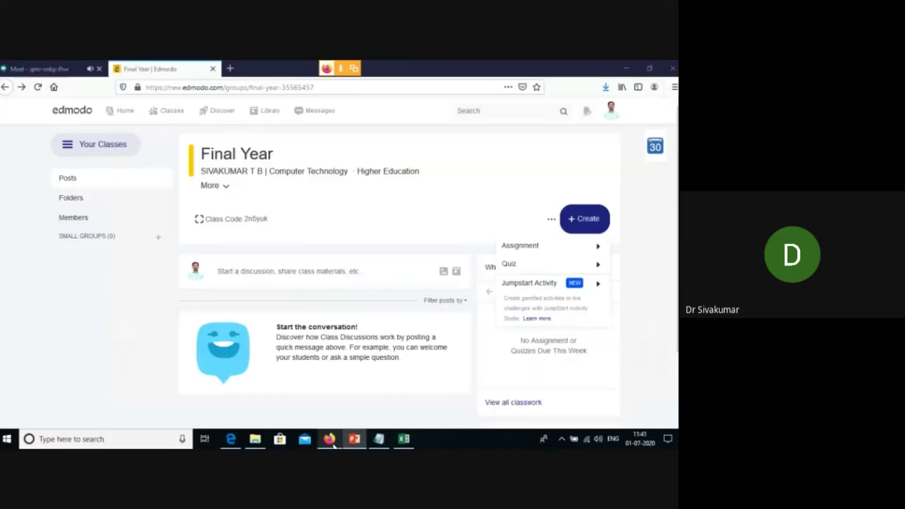
# Switch to Edmodo in Firefox and load a copy of the existing Case Study assignment for Final Year
pyautogui.click(330, 440)
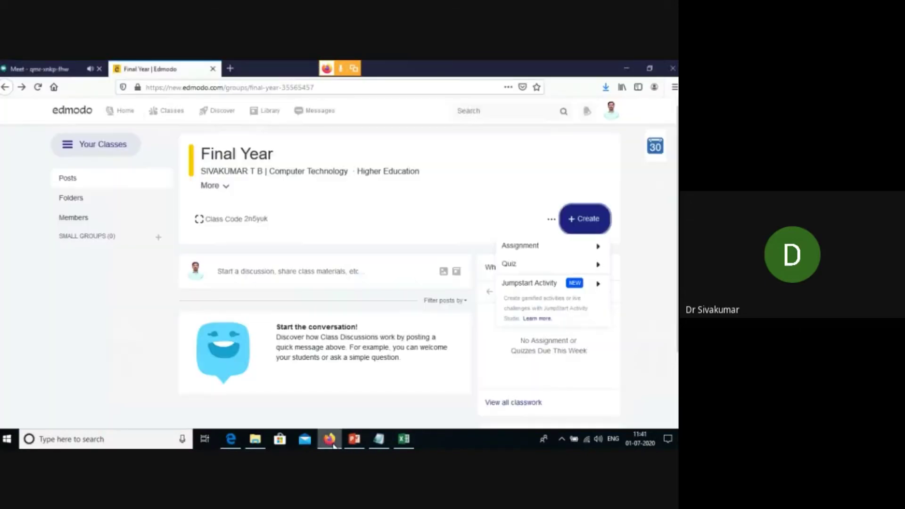
pyautogui.click(573, 222)
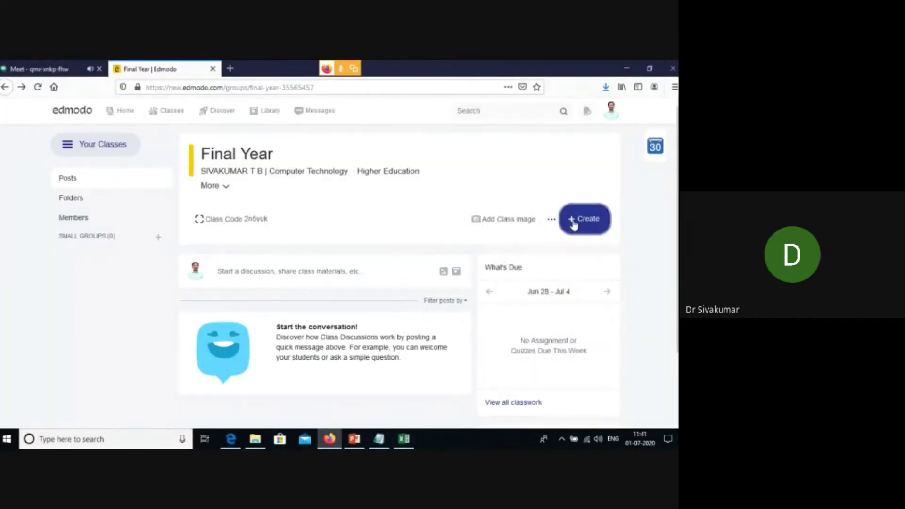
pyautogui.click(574, 225)
pyautogui.moveTo(576, 246)
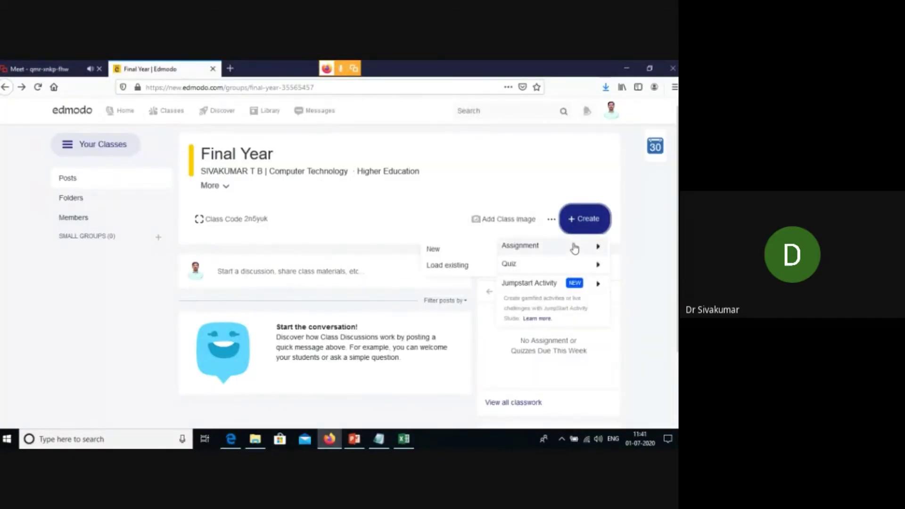
pyautogui.click(479, 274)
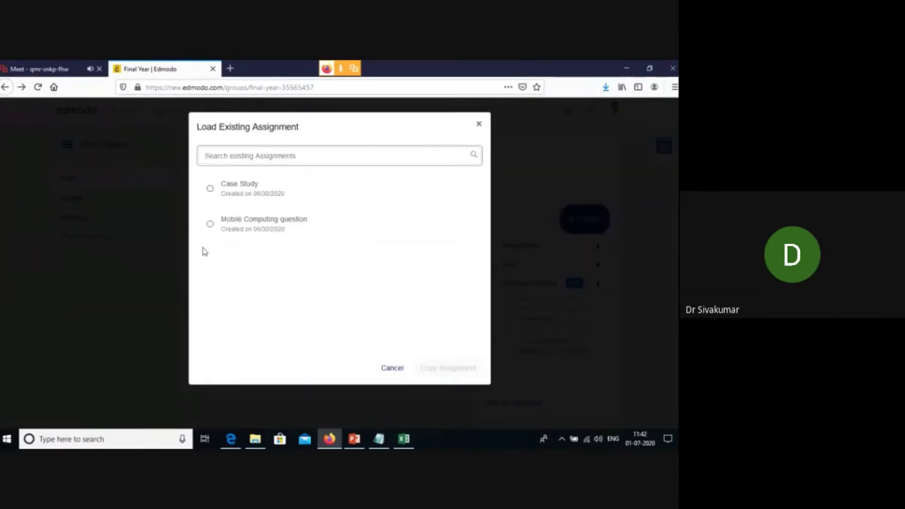
pyautogui.click(211, 189)
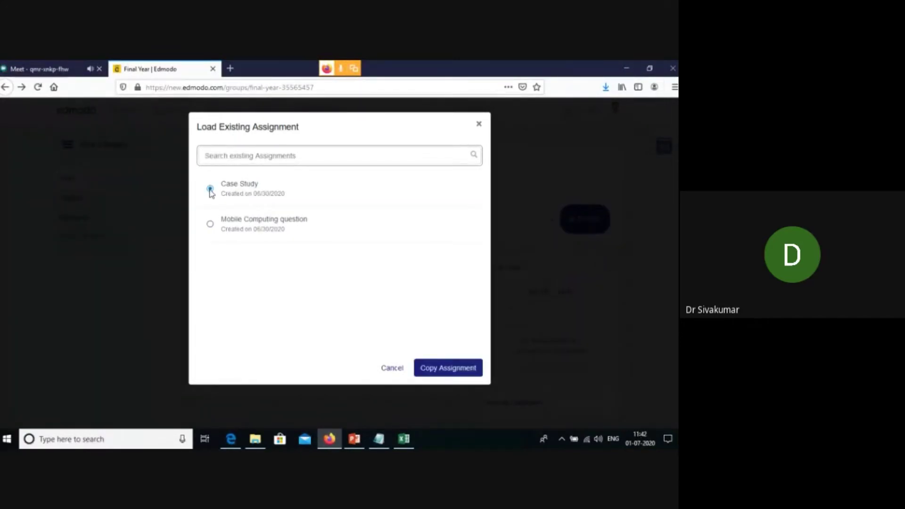
pyautogui.click(437, 373)
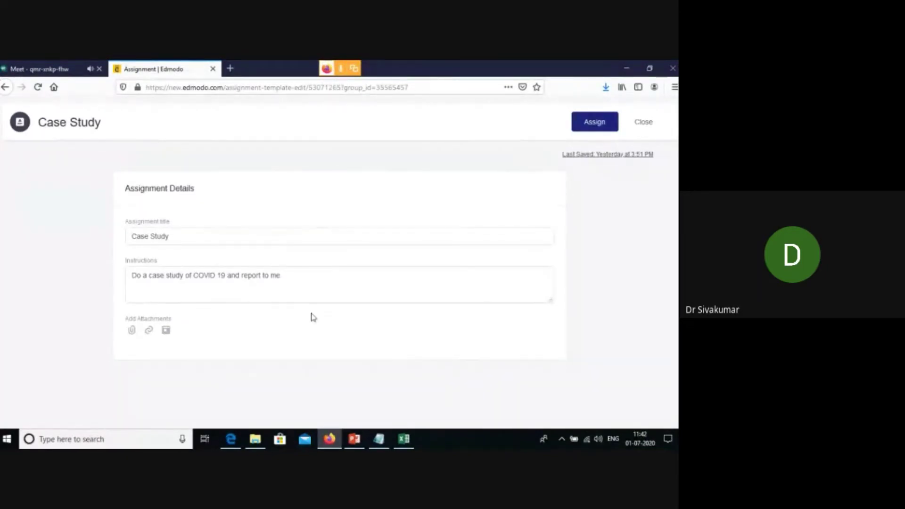
# End the Case Study instructions with a full stop and assign it to Final Year, due 07/10/2020 at 11:59 PM and locked after the due date
pyautogui.click(359, 285)
pyautogui.write('.')
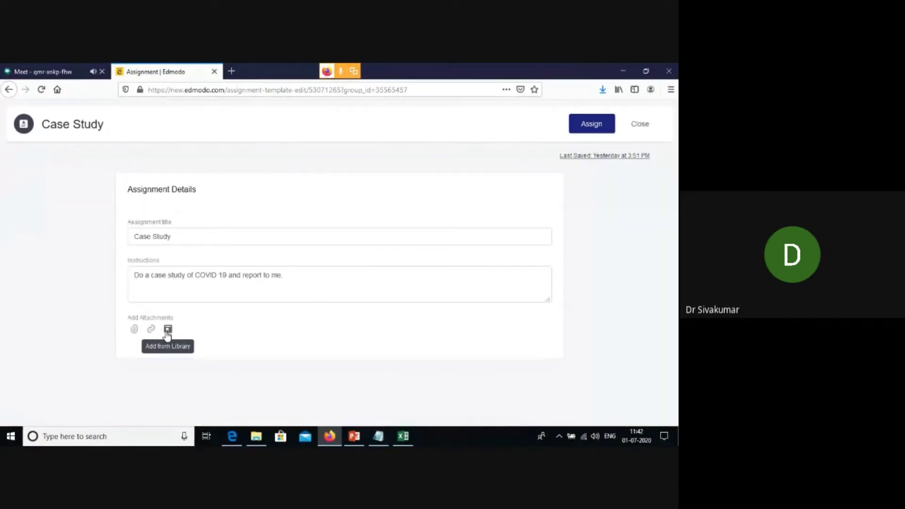
pyautogui.click(587, 126)
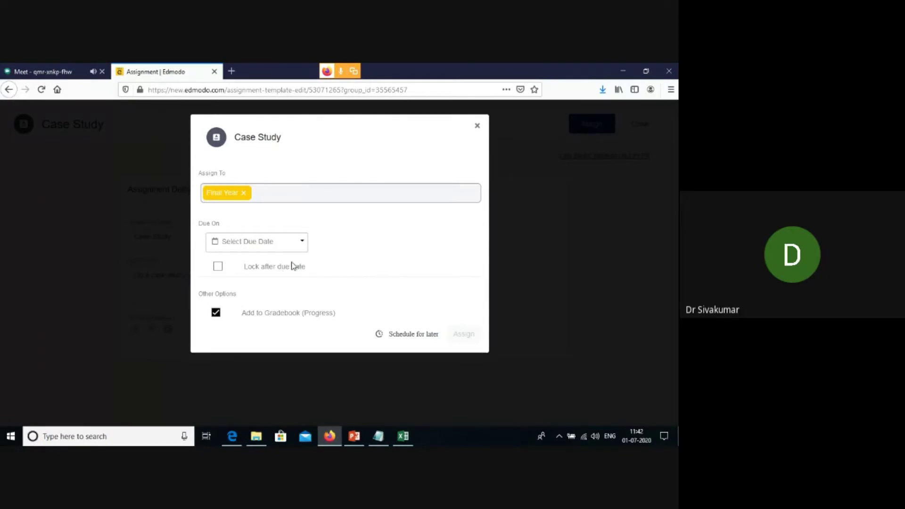
pyautogui.click(302, 246)
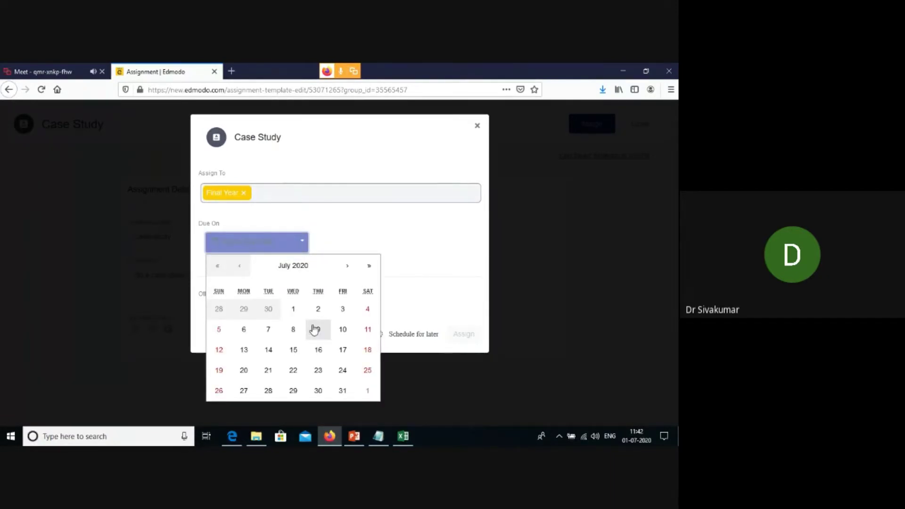
pyautogui.click(346, 339)
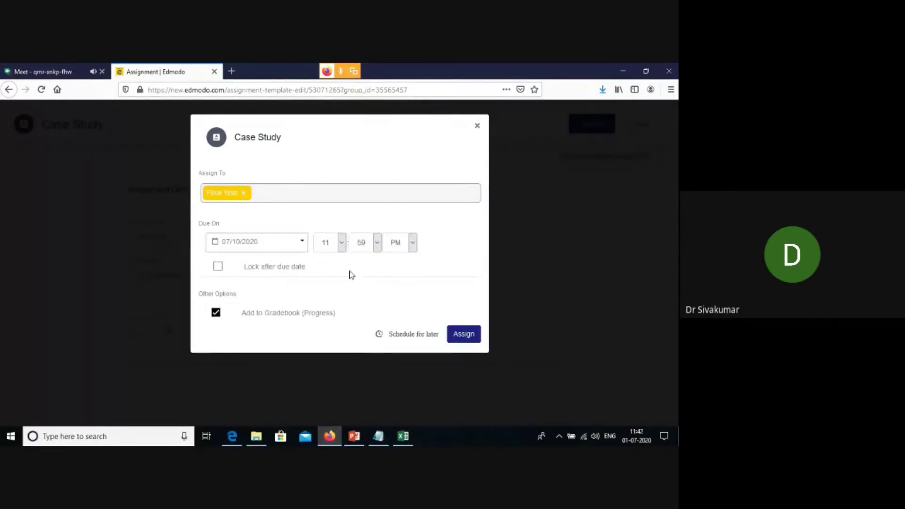
pyautogui.click(219, 268)
pyautogui.click(448, 344)
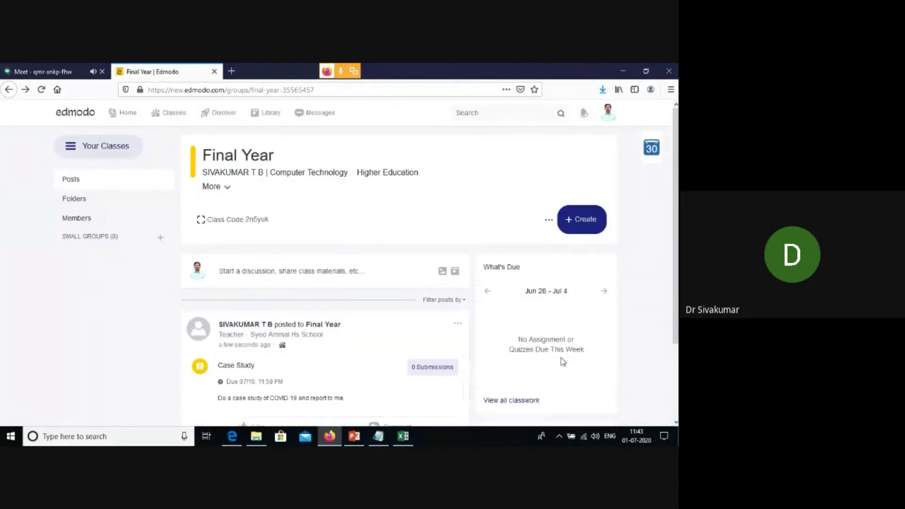
# Create a new assignment for Final Year titled "Assignment on C language", checking the Edmodo folder for the matching file name
pyautogui.scroll(-2, 571, 375)
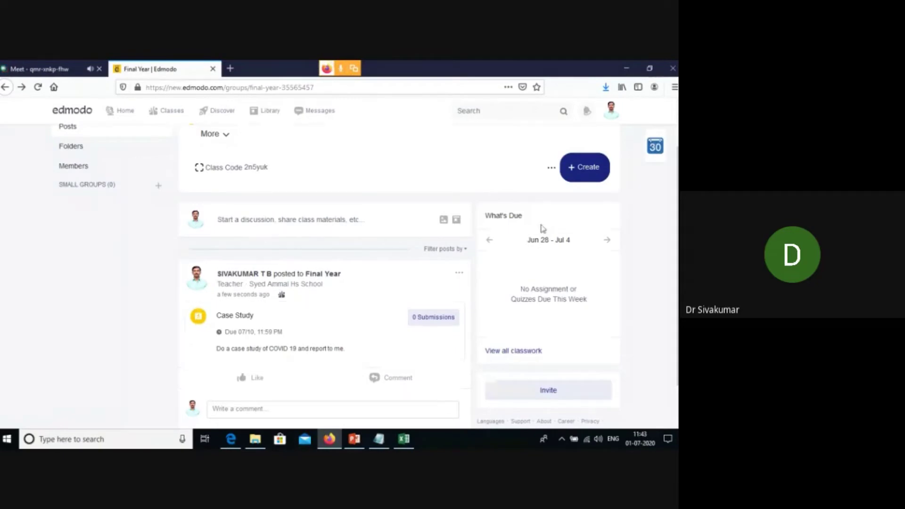
pyautogui.click(580, 172)
pyautogui.moveTo(574, 203)
pyautogui.click(464, 198)
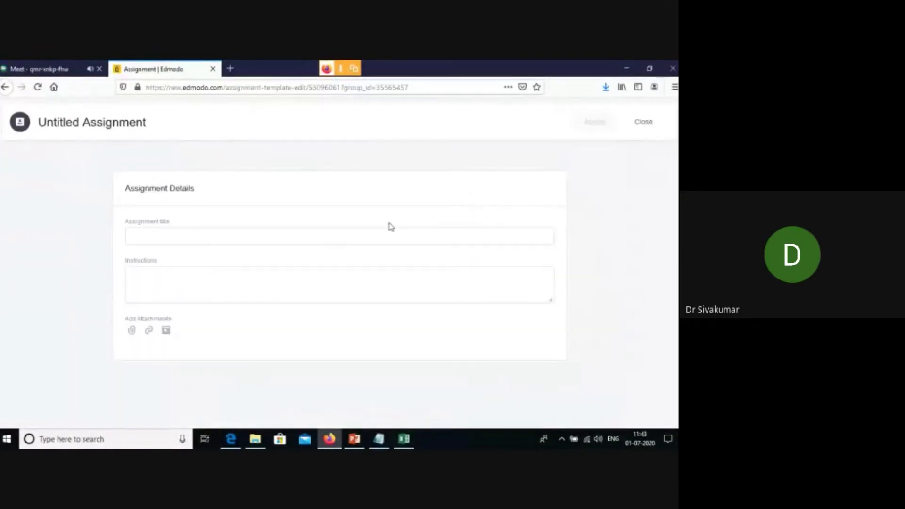
pyautogui.click(346, 238)
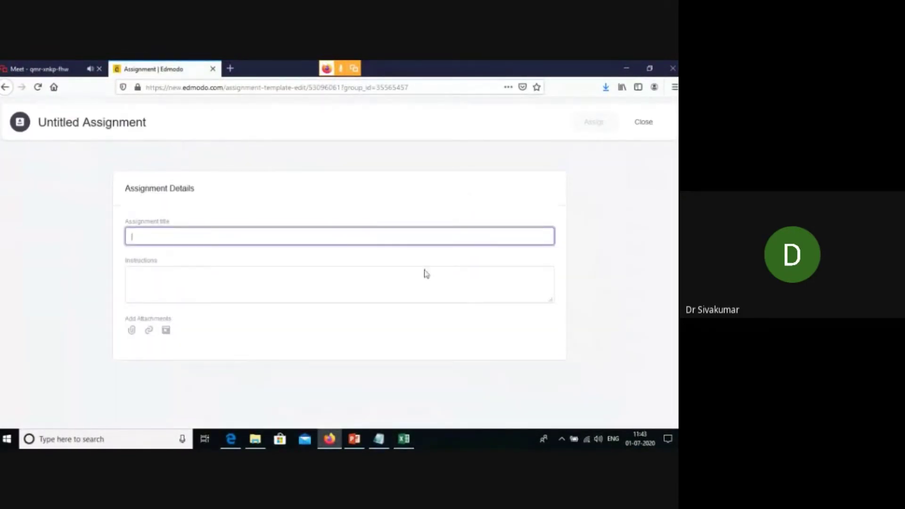
pyautogui.click(254, 443)
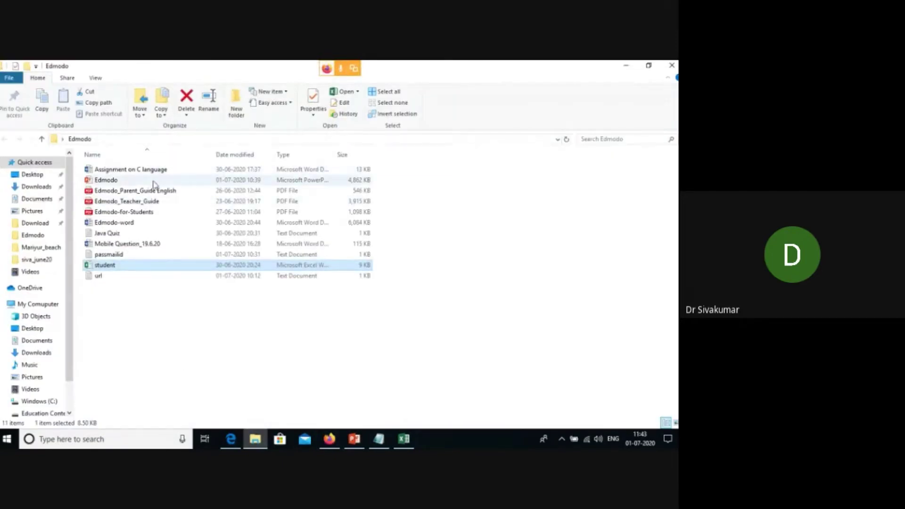
pyautogui.click(329, 441)
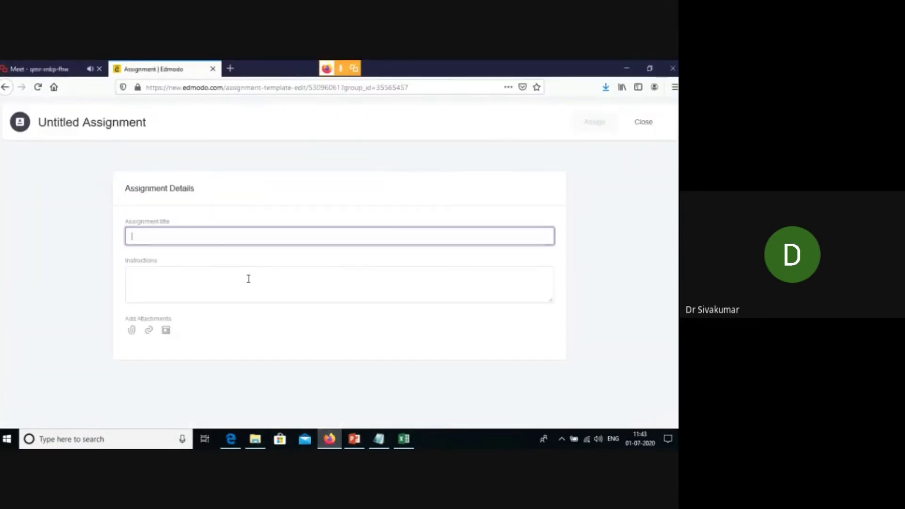
pyautogui.write('Assig')
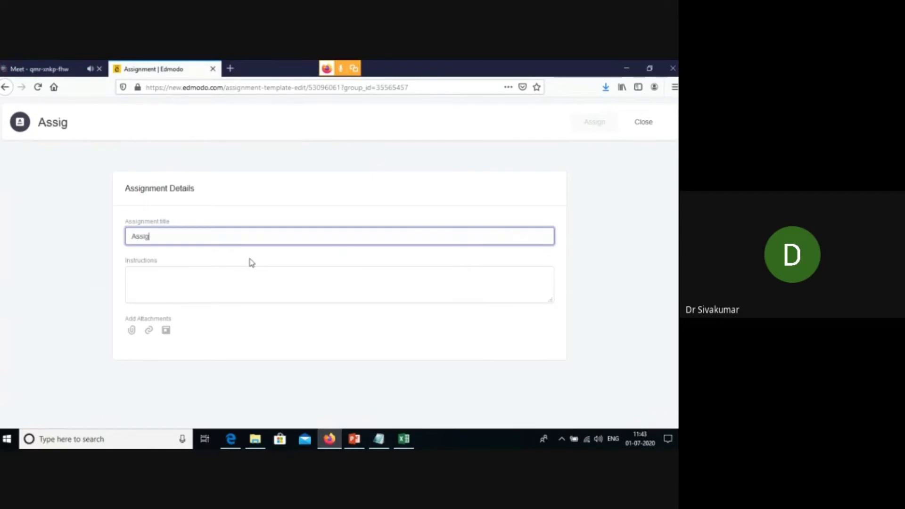
pyautogui.write('nmen')
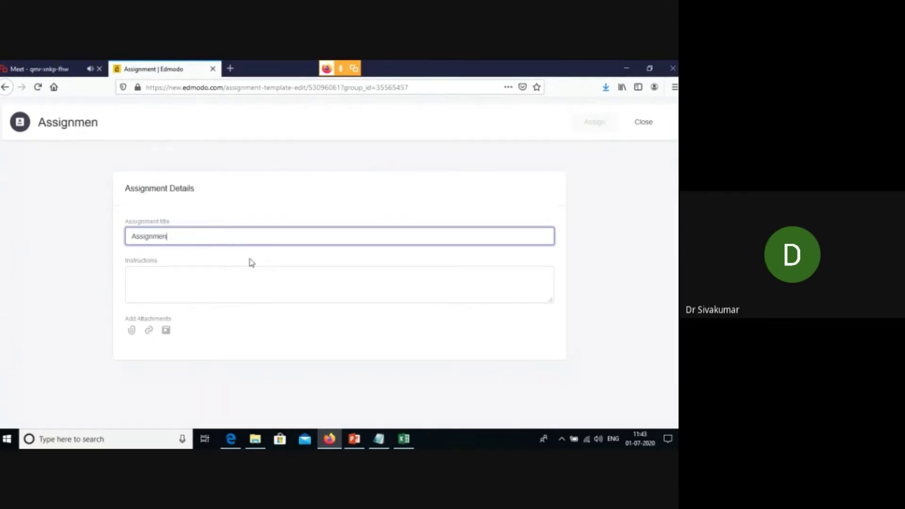
pyautogui.write('t on C language')
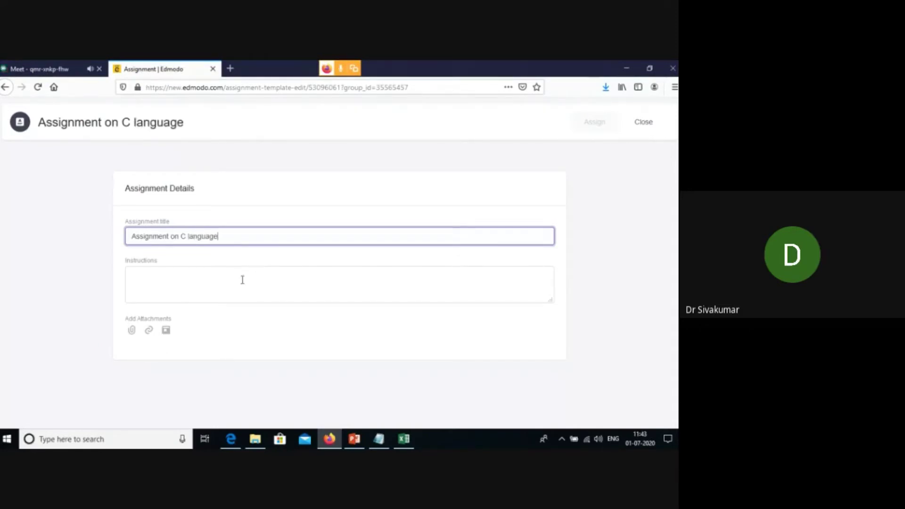
# Open the Assignment on C language document from the Edmodo folder, read its questions, close it and return to the Edmodo assignment
pyautogui.click(242, 280)
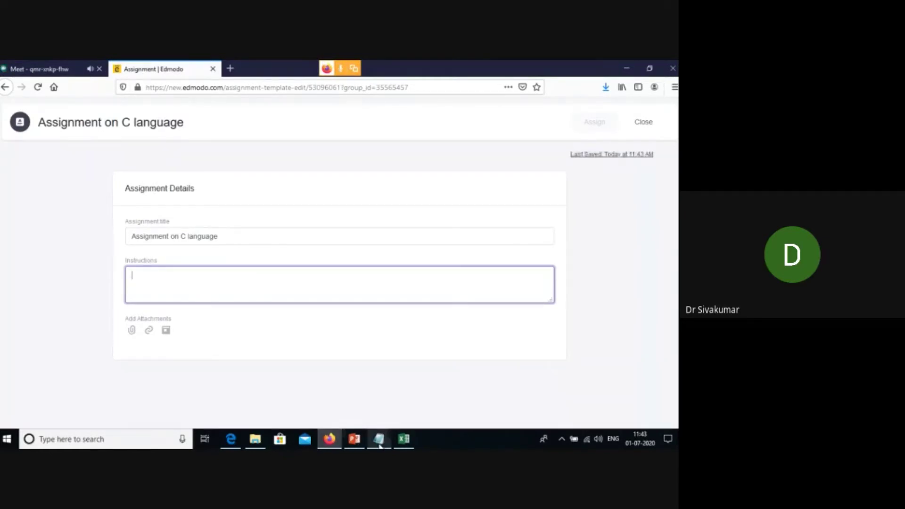
pyautogui.click(255, 439)
pyautogui.click(158, 173)
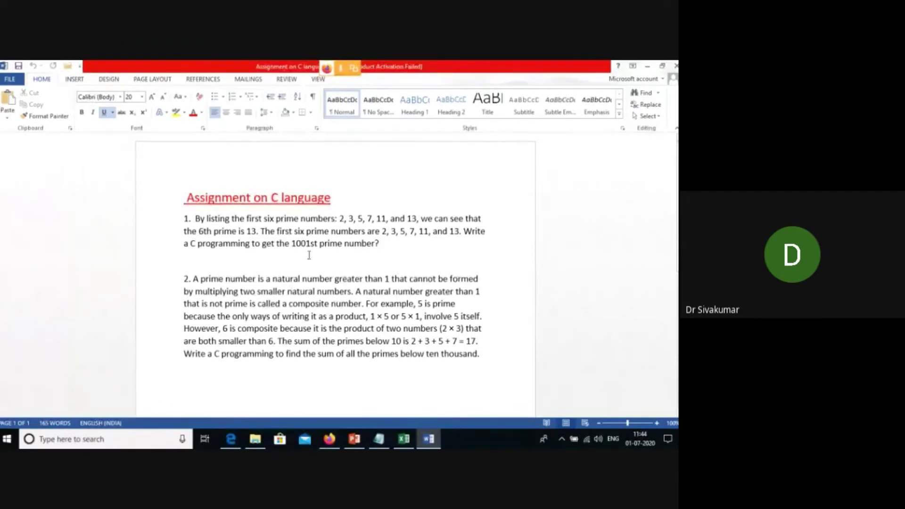
pyautogui.click(438, 348)
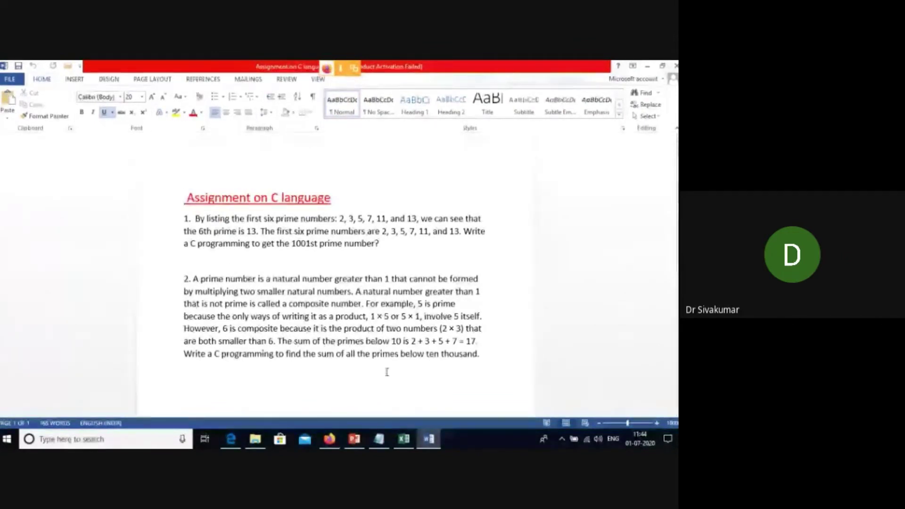
pyautogui.click(675, 66)
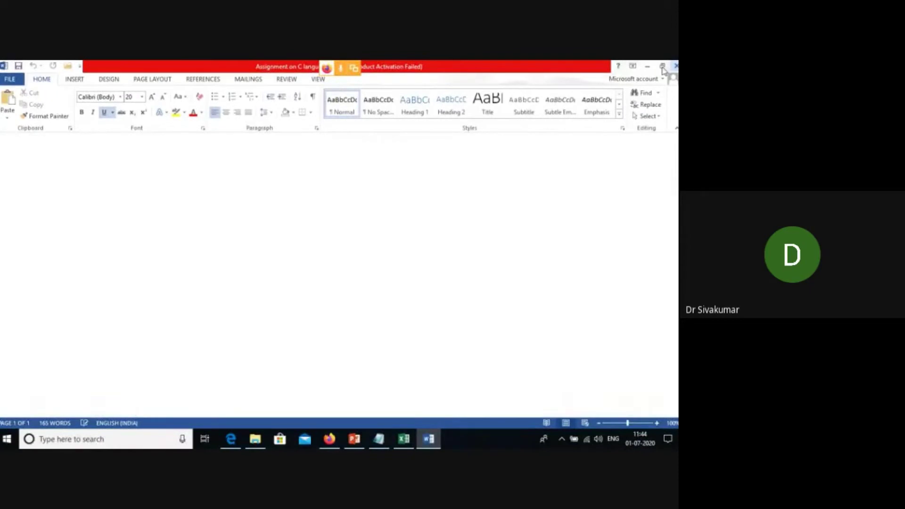
pyautogui.click(329, 439)
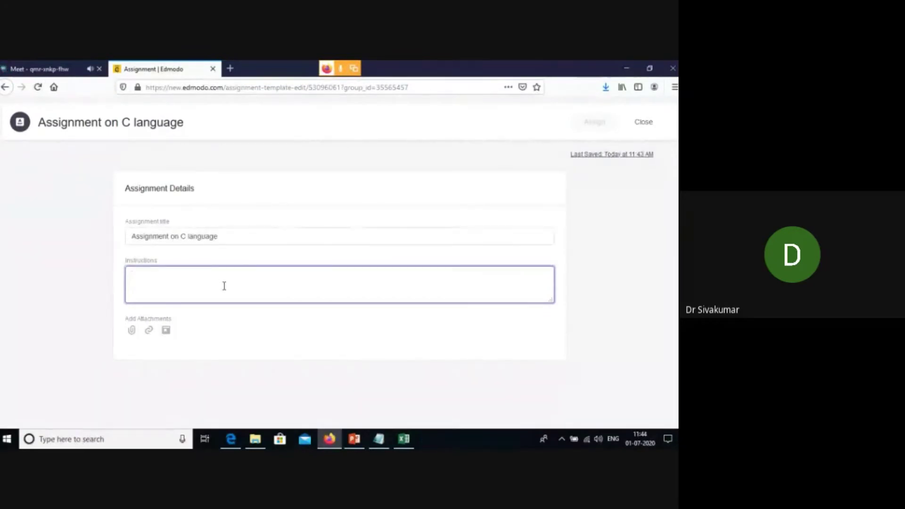
# Enter the assignment instructions "Answer all Question, Give I point of each."
pyautogui.write('Answer')
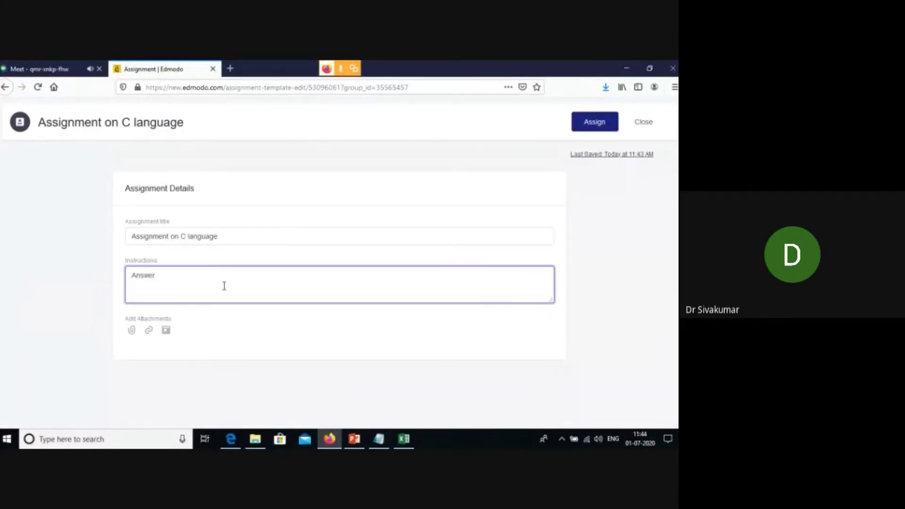
pyautogui.write(' all')
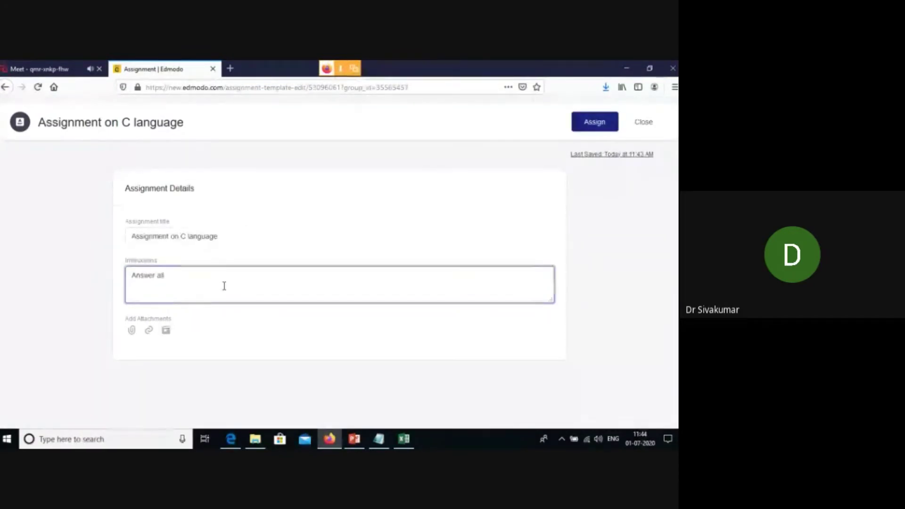
pyautogui.write(' Question')
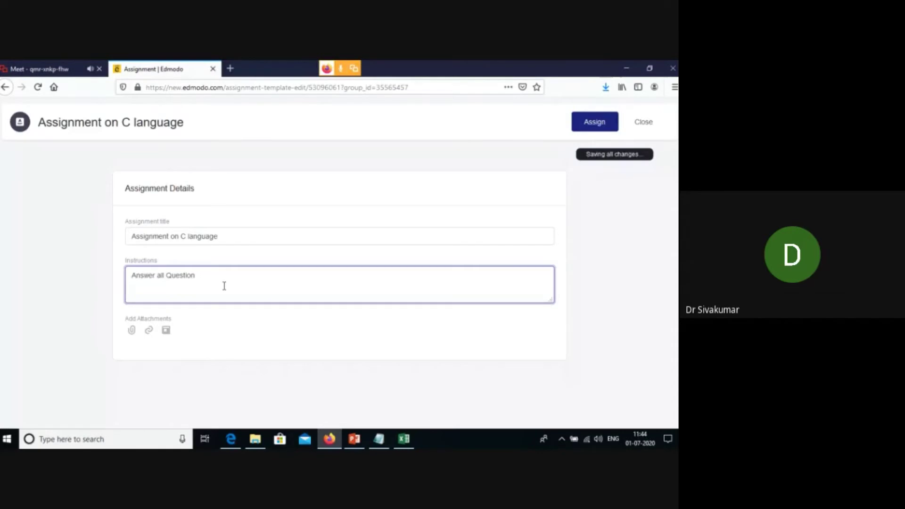
pyautogui.write('. Gi')
pyautogui.write('ve ')
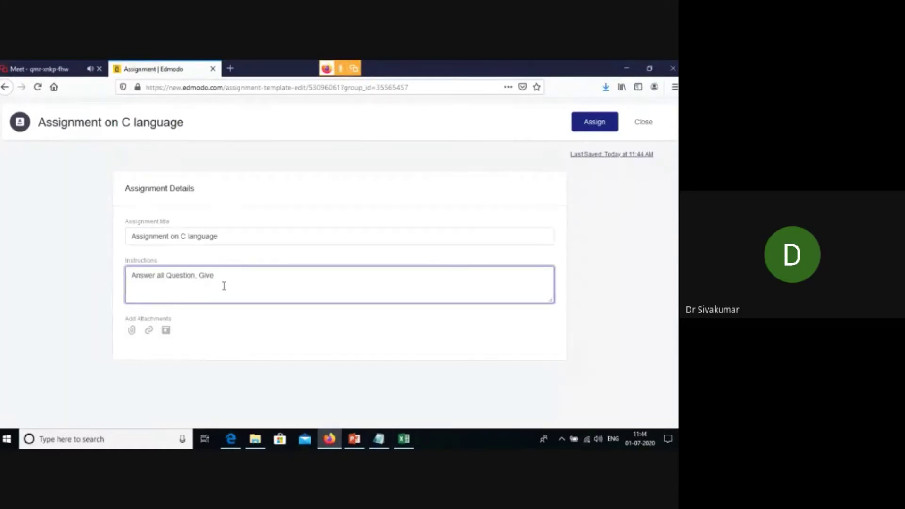
pyautogui.write('I po')
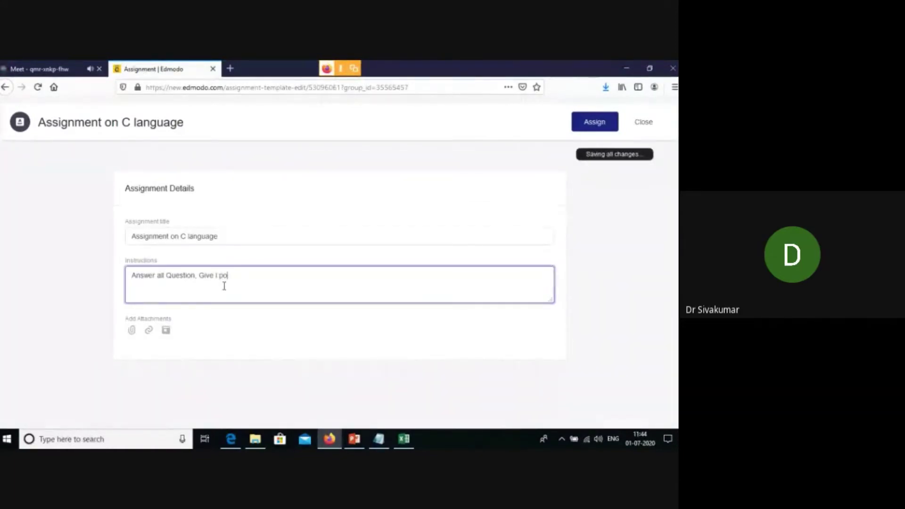
pyautogui.write('int of ech')
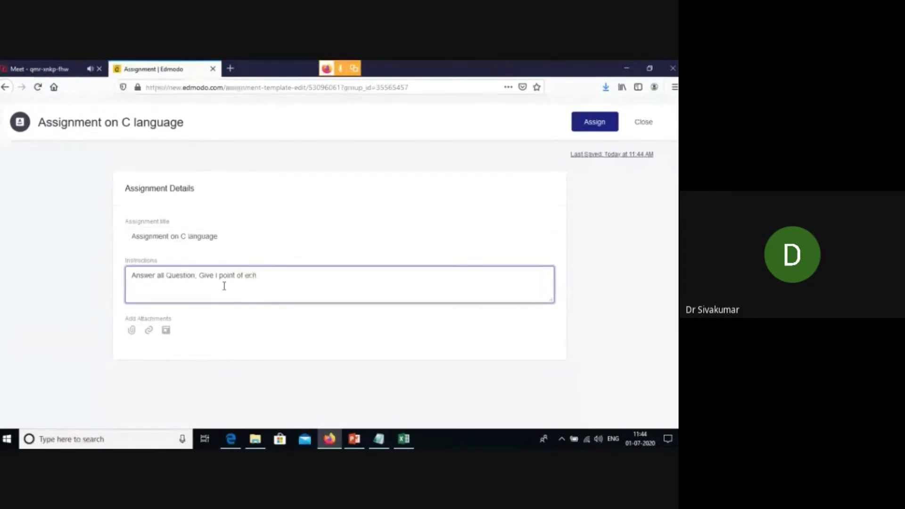
pyautogui.press('BackSpace')
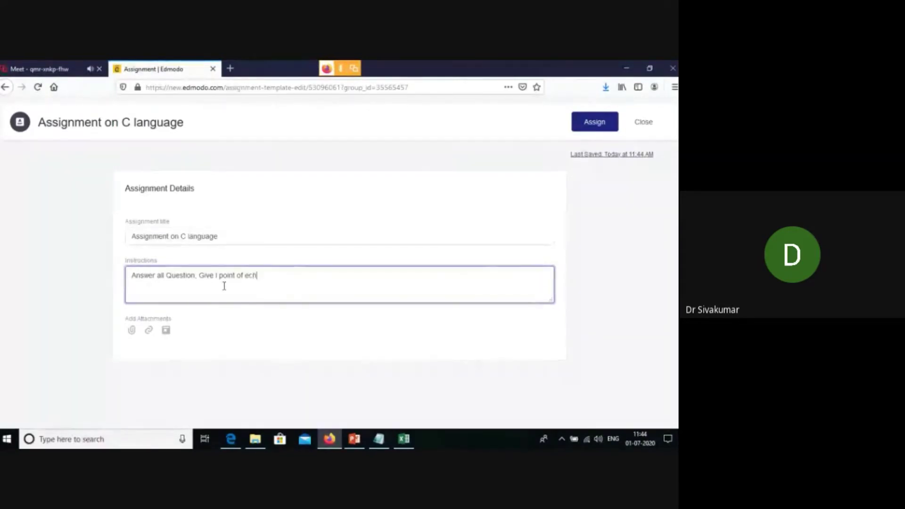
pyautogui.write('h')
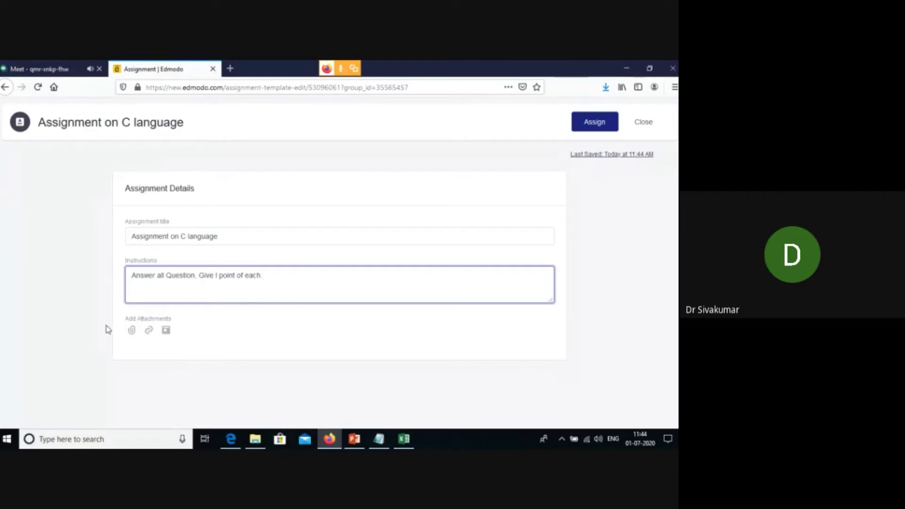
# Attach the Assignment on C language Word document from the desktop's Edmodo folder to the assignment
pyautogui.click(131, 331)
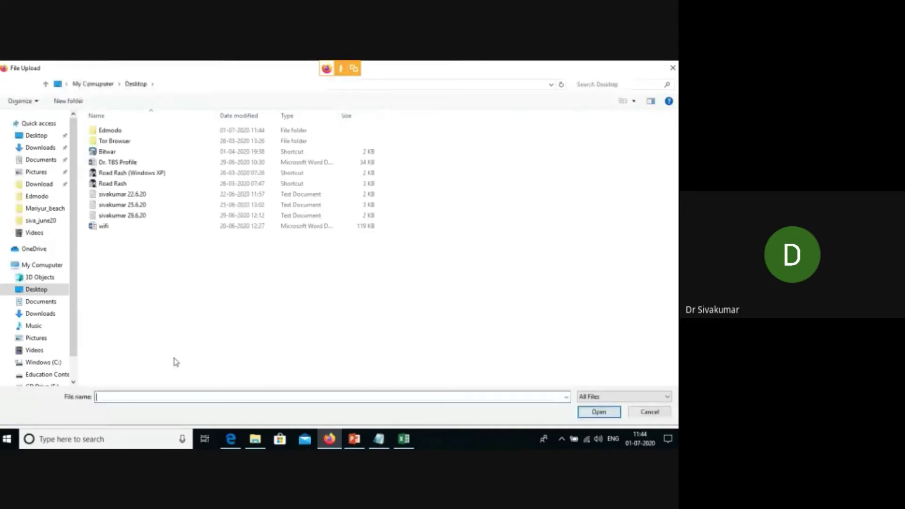
pyautogui.click(116, 131)
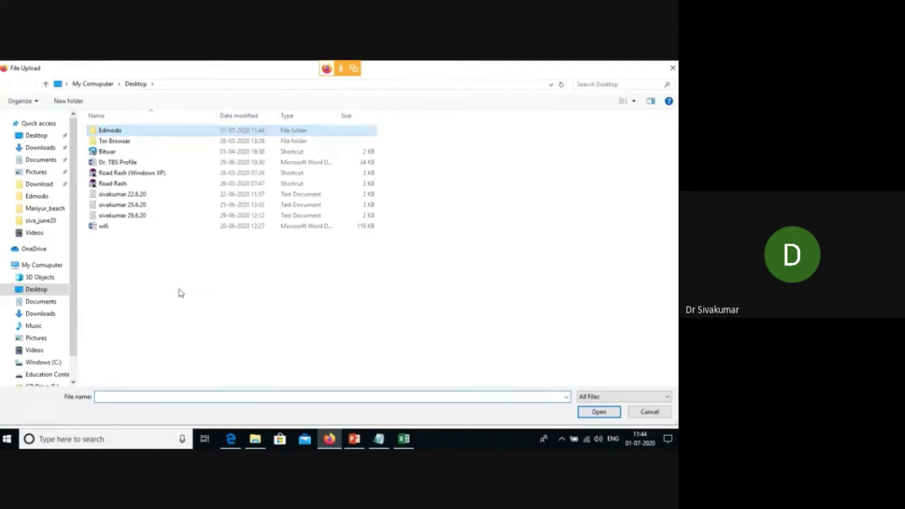
pyautogui.press('Return')
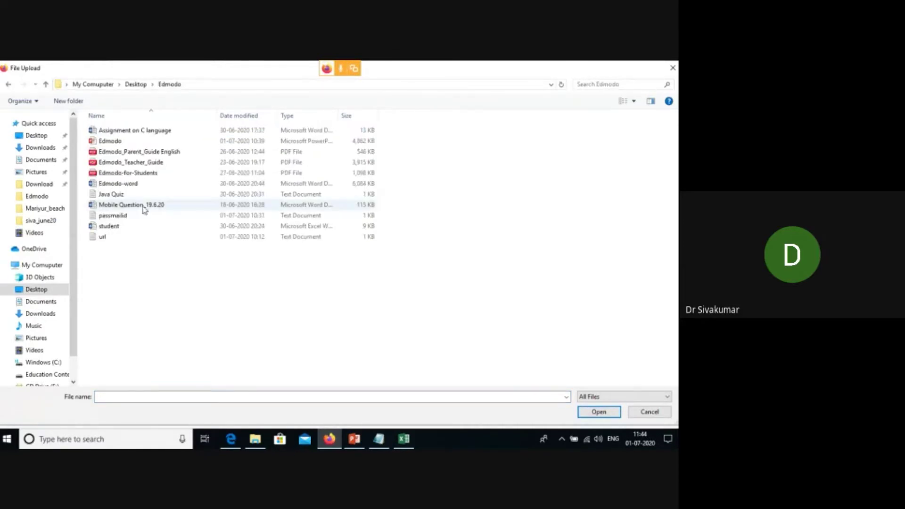
pyautogui.click(137, 132)
pyautogui.click(597, 413)
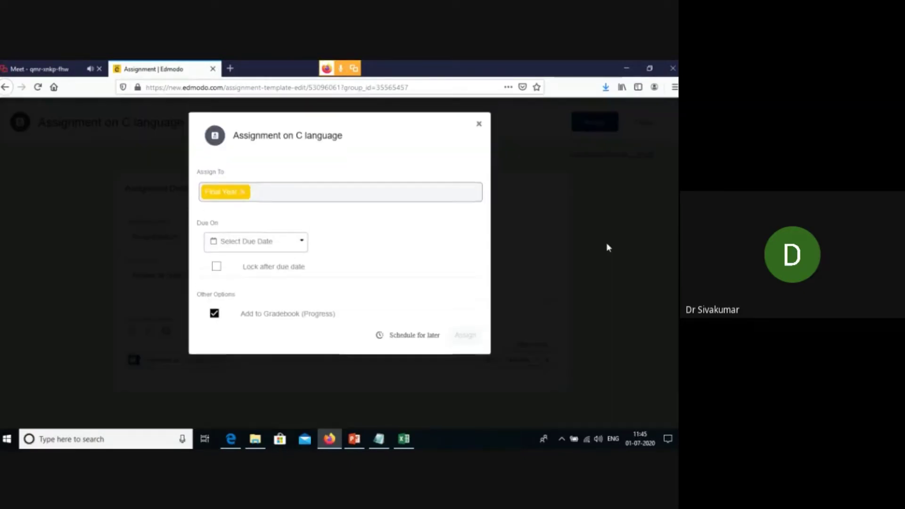
# Assign the C language assignment to Final Year with the due date 07/17/2020 at 11:59 PM
pyautogui.click(302, 243)
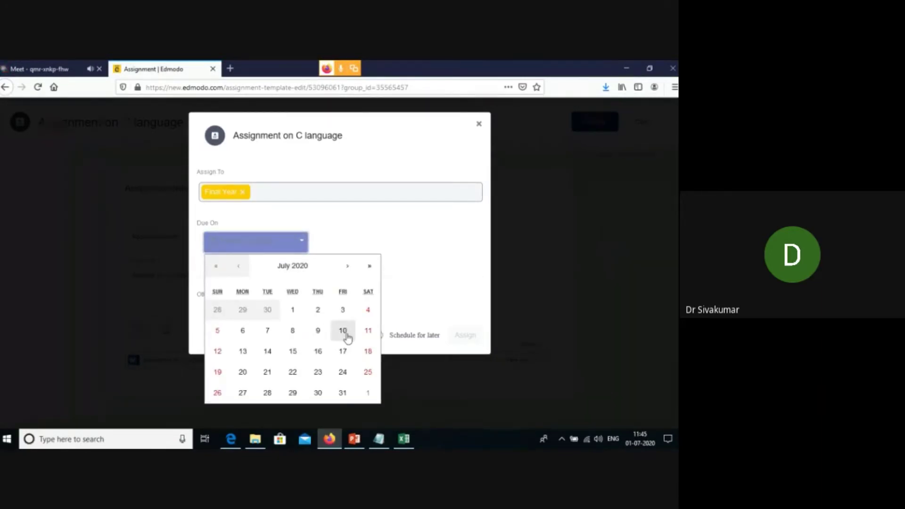
pyautogui.click(343, 349)
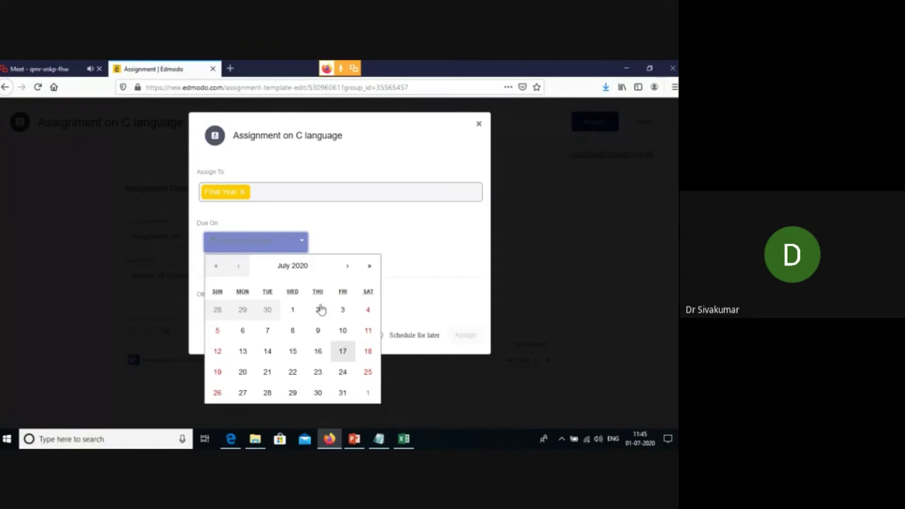
pyautogui.click(436, 305)
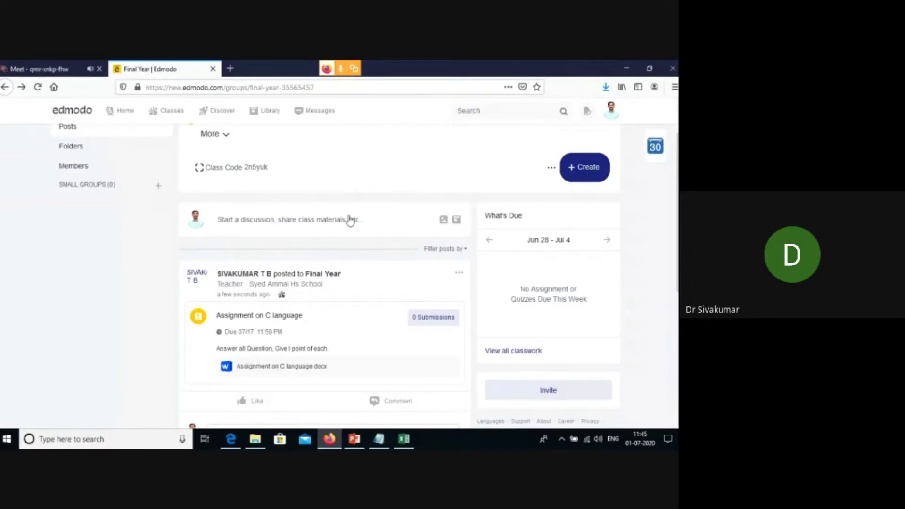
# Load the existing PYTHON Quiz into the Final Year class
pyautogui.scroll(2, 347, 217)
pyautogui.click(575, 222)
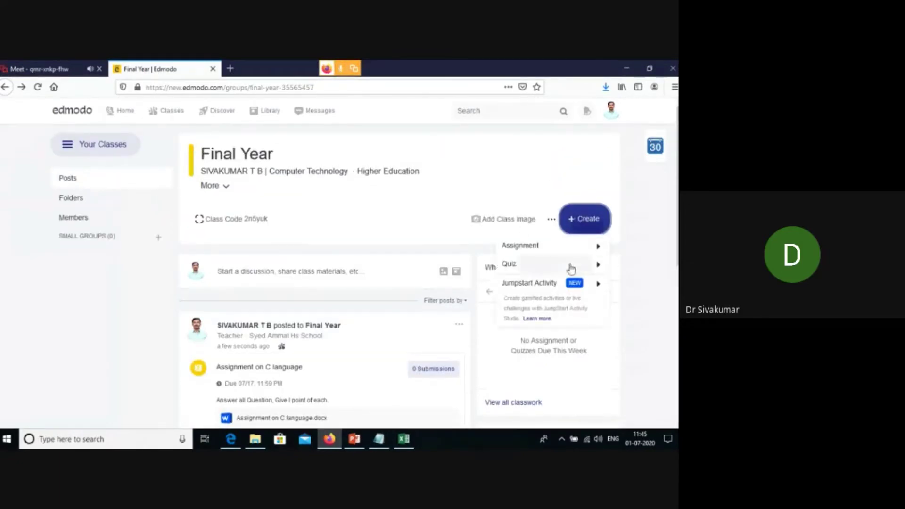
pyautogui.moveTo(572, 265)
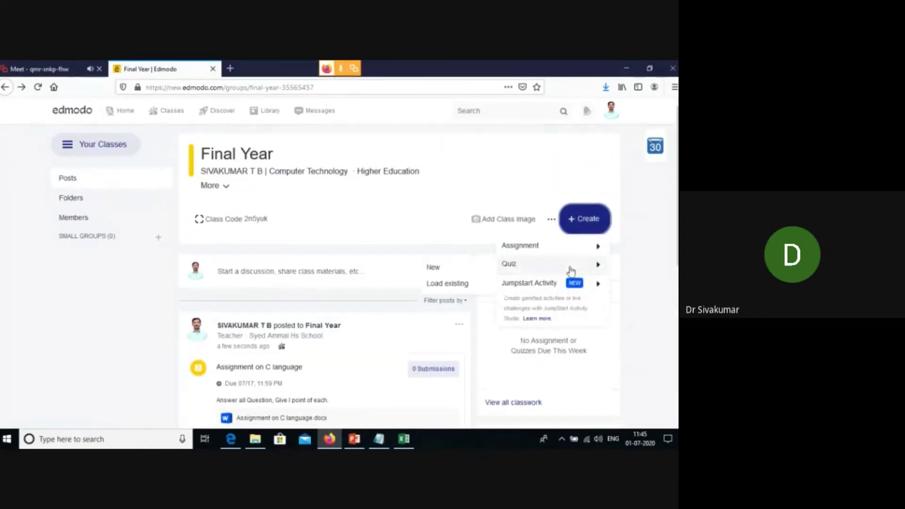
pyautogui.click(464, 284)
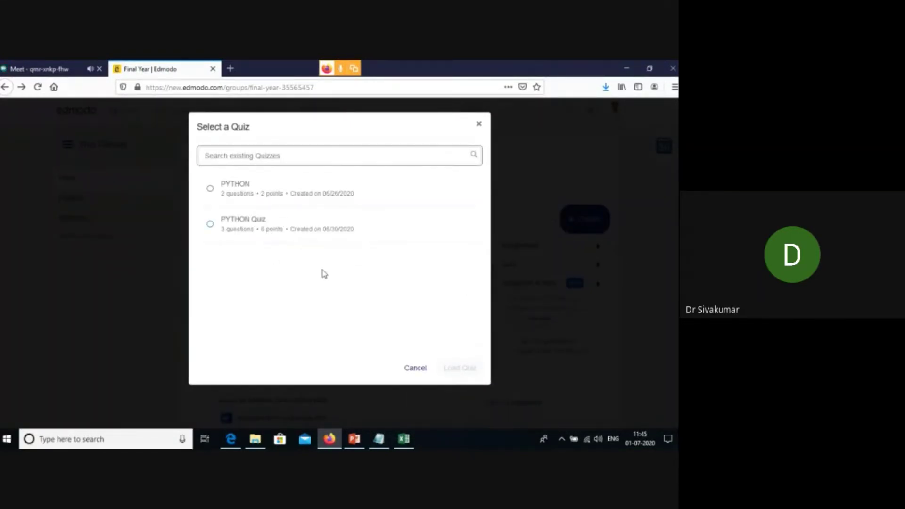
pyautogui.click(211, 236)
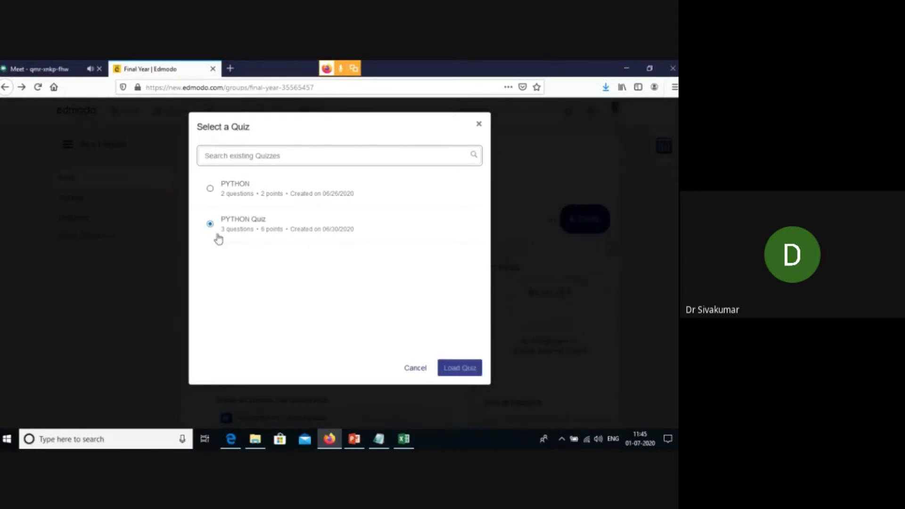
pyautogui.click(460, 374)
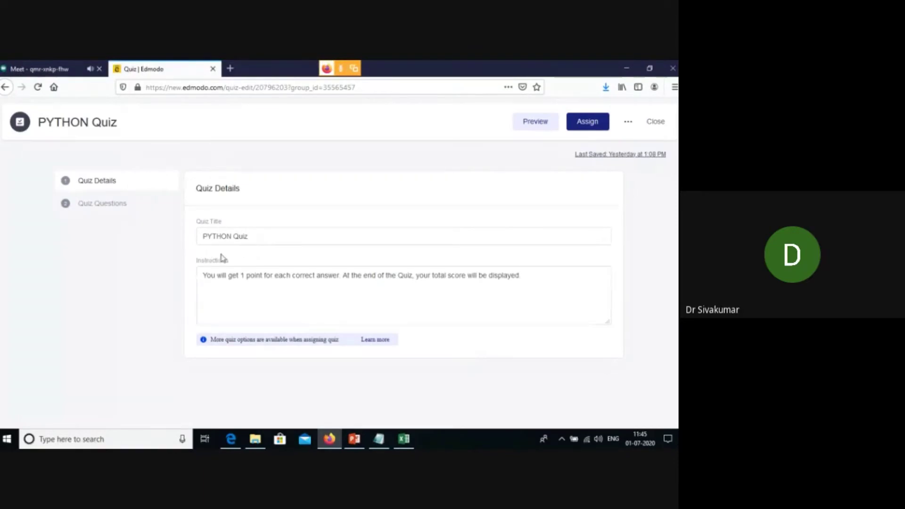
# Open the PYTHON Quiz questions, try to assign the quiz, and fill the empty fourth response of the right-associative operator question with "&"
pyautogui.click(94, 206)
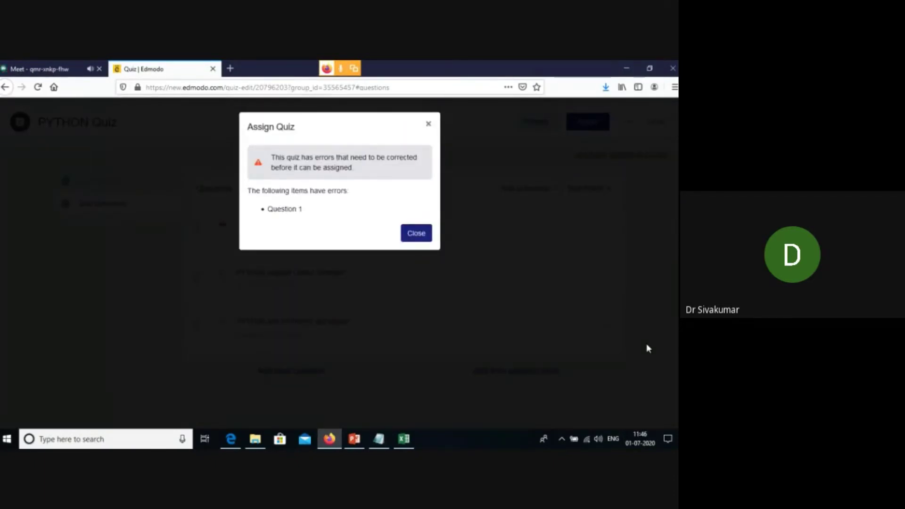
pyautogui.click(416, 232)
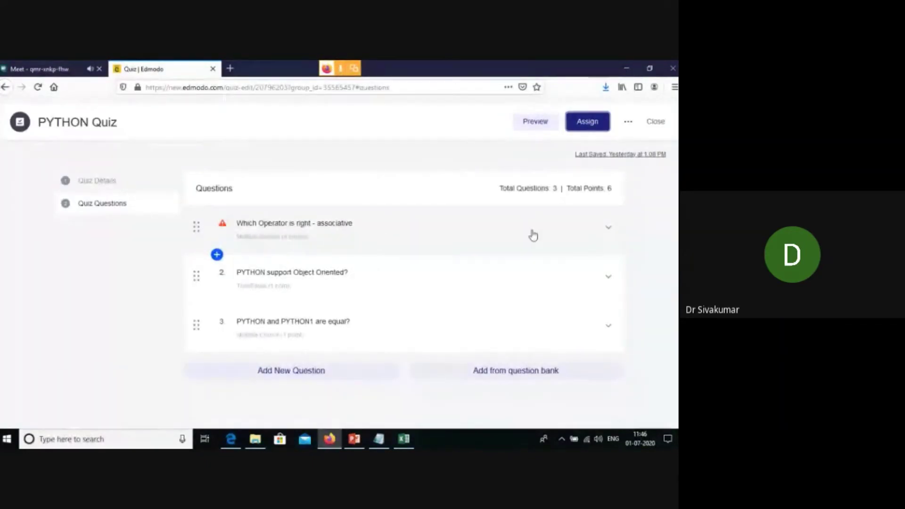
pyautogui.click(605, 229)
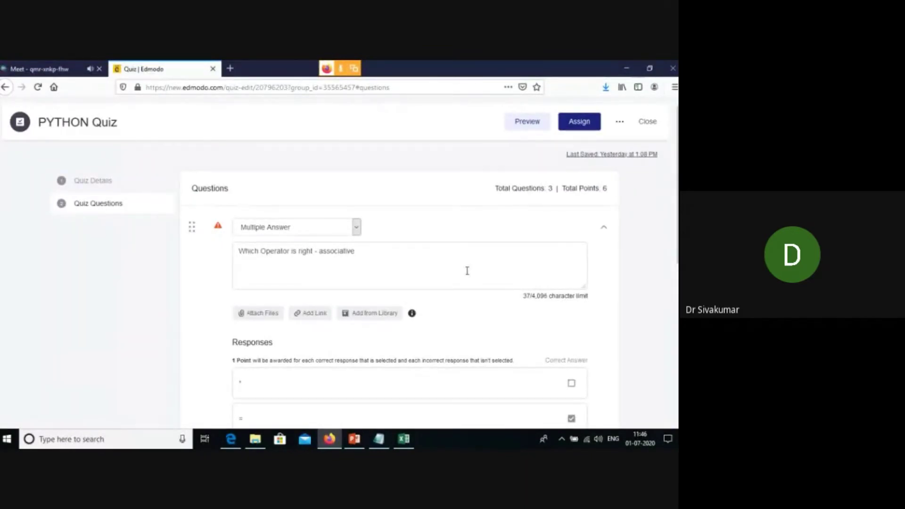
pyautogui.scroll(-1, 465, 271)
pyautogui.scroll(-1, 468, 274)
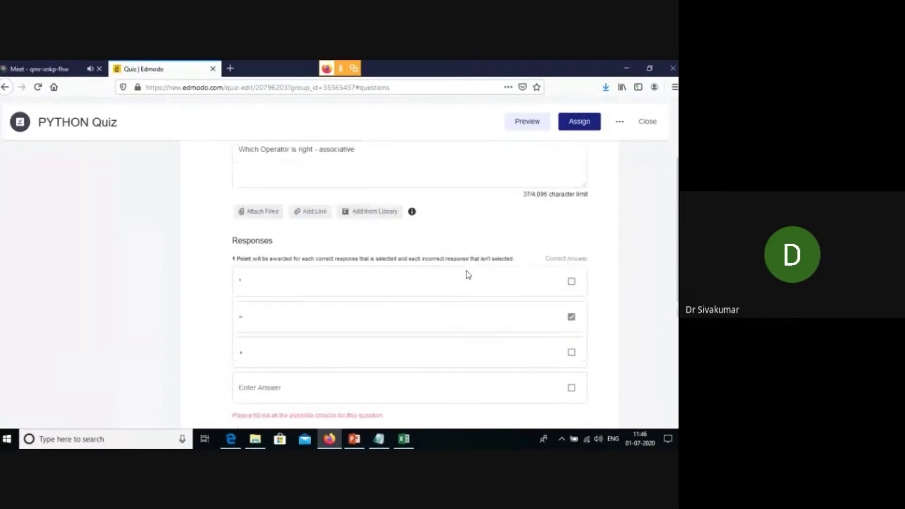
pyautogui.scroll(-1, 468, 274)
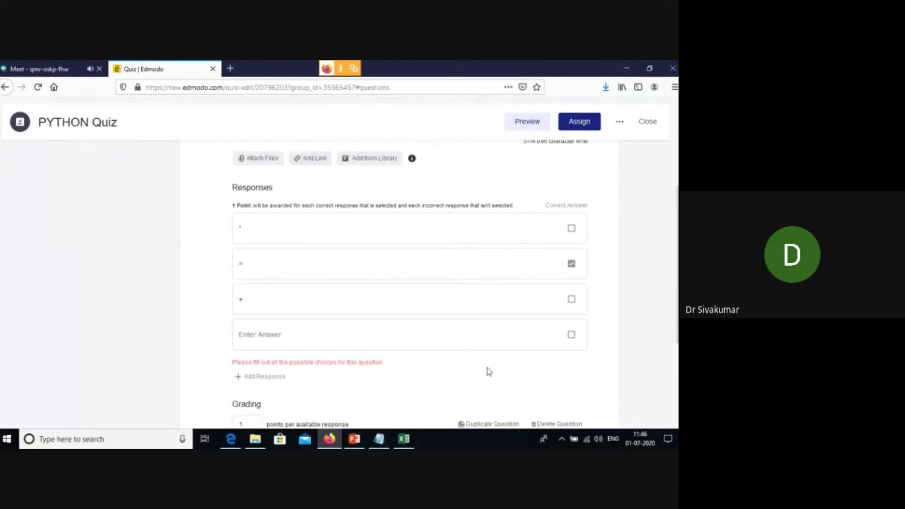
pyautogui.scroll(-1, 489, 371)
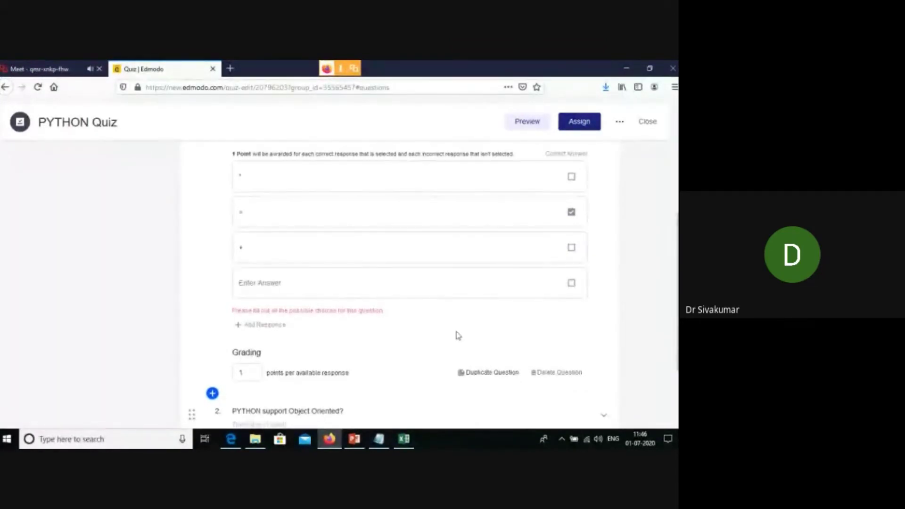
pyautogui.click(296, 284)
pyautogui.write('&')
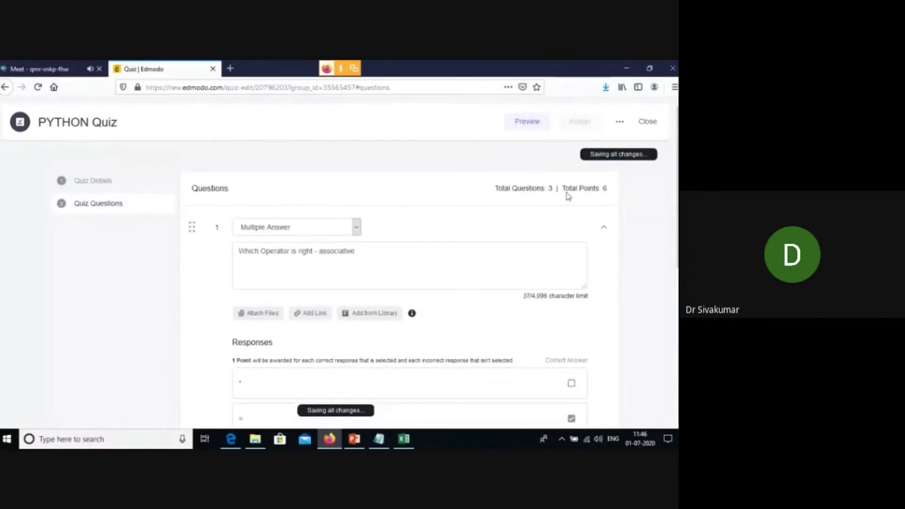
# Assign the PYTHON Quiz to Final Year, due 07/24/2020 at 11:59 PM, with a 60-minute limit and randomized questions
pyautogui.click(118, 186)
pyautogui.click(587, 121)
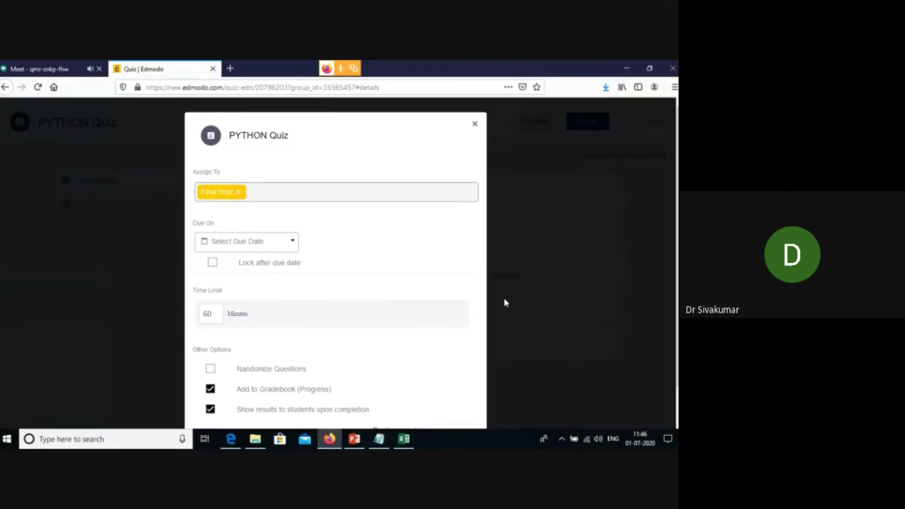
pyautogui.click(287, 244)
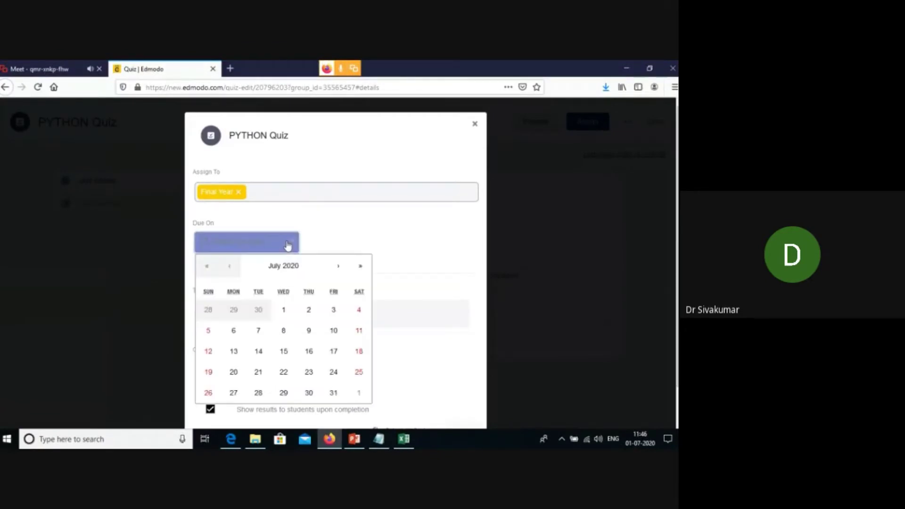
pyautogui.click(333, 371)
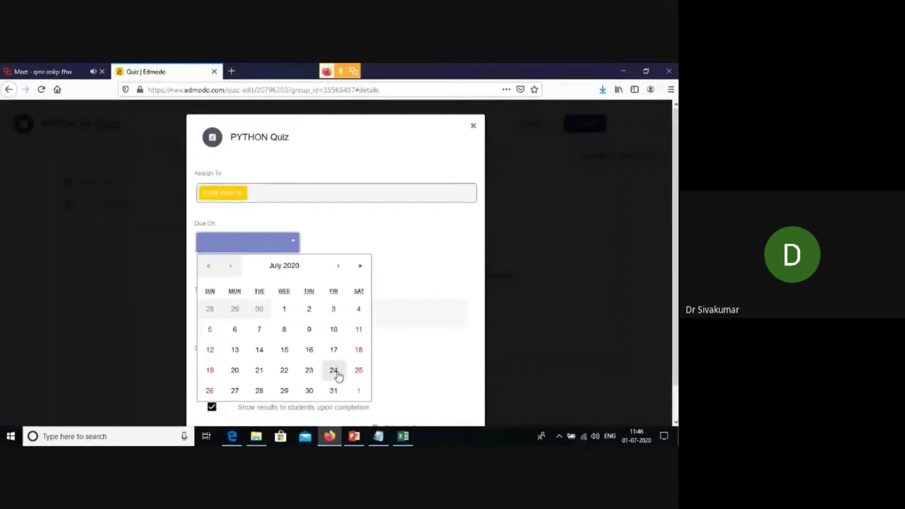
pyautogui.click(397, 368)
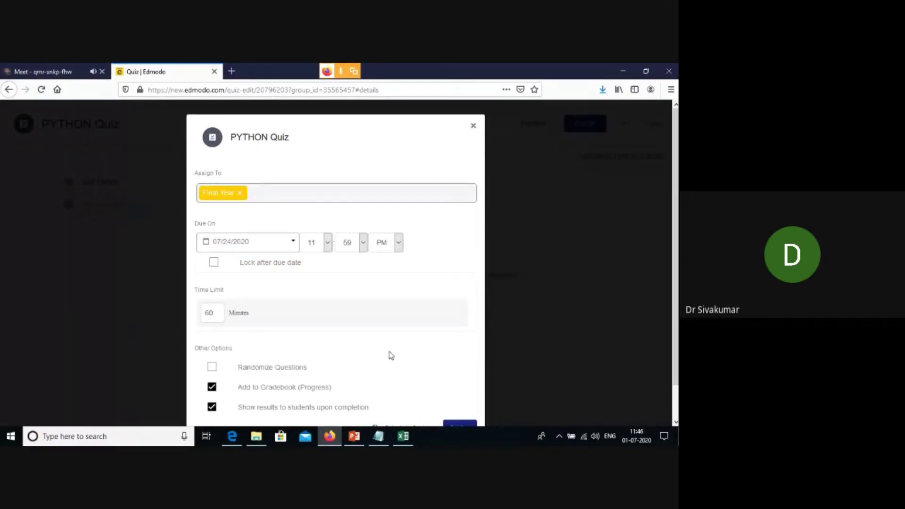
pyautogui.click(212, 367)
pyautogui.scroll(-1, 211, 367)
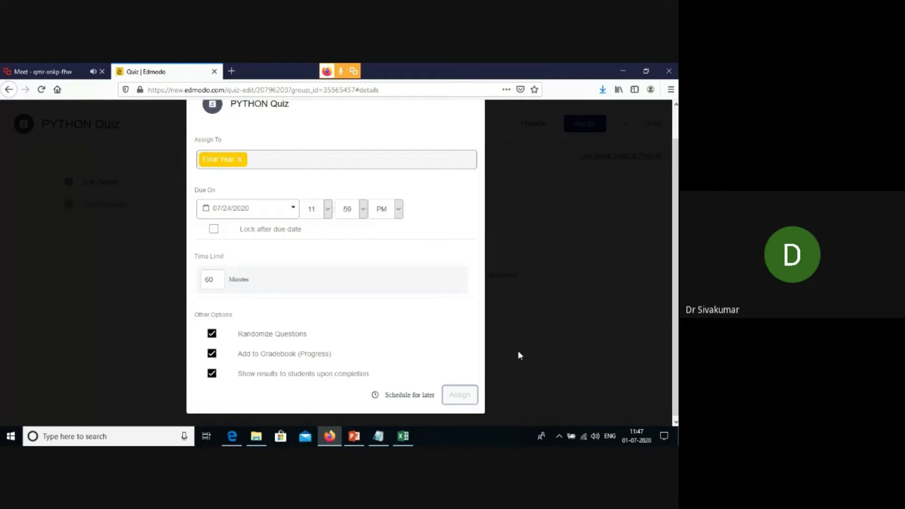
# Switch to the Edmodo PowerPoint presentation, look through the slides up to "Quiz new", and return to the Edmodo class
pyautogui.click(358, 438)
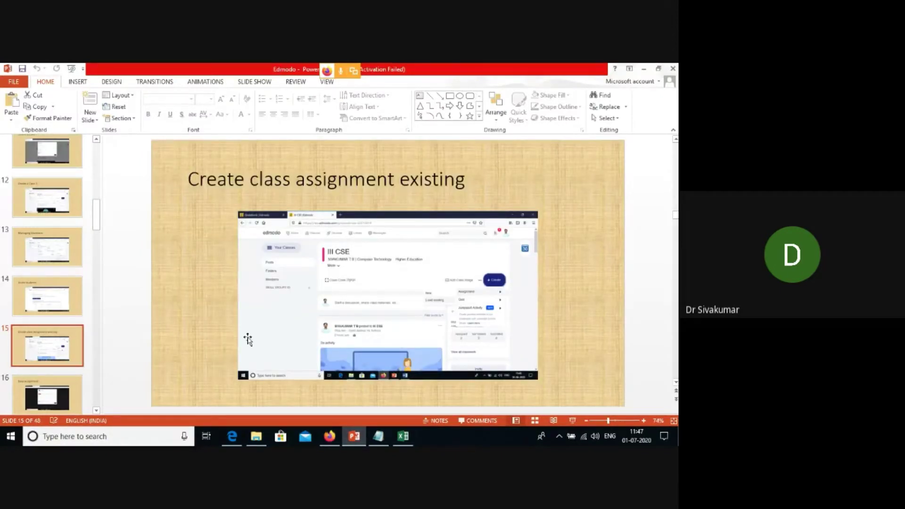
pyautogui.scroll(-1, 52, 344)
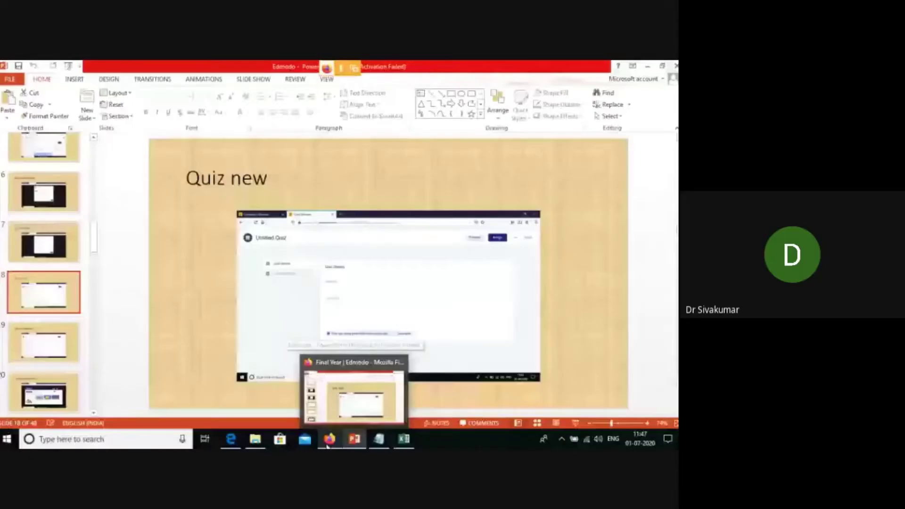
pyautogui.click(351, 376)
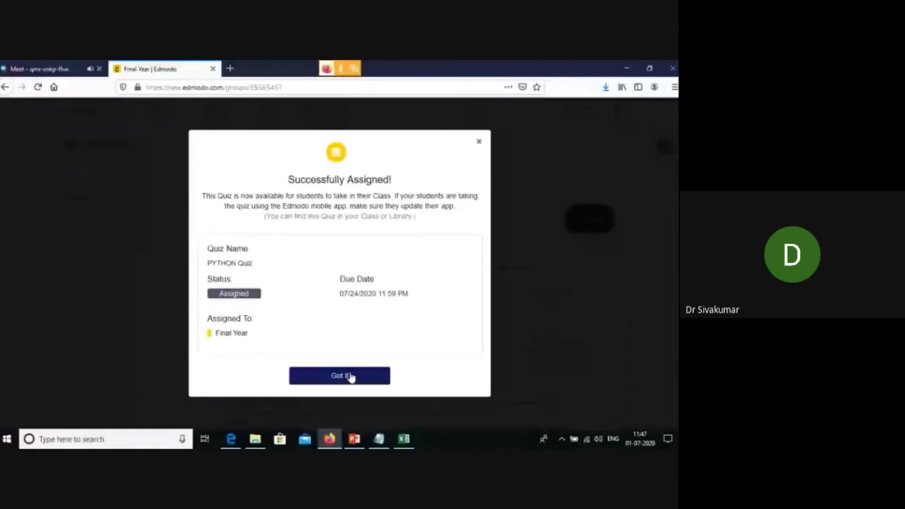
# Dismiss the quiz assignment confirmation and create a new quiz for Final Year
pyautogui.click(351, 375)
pyautogui.click(584, 219)
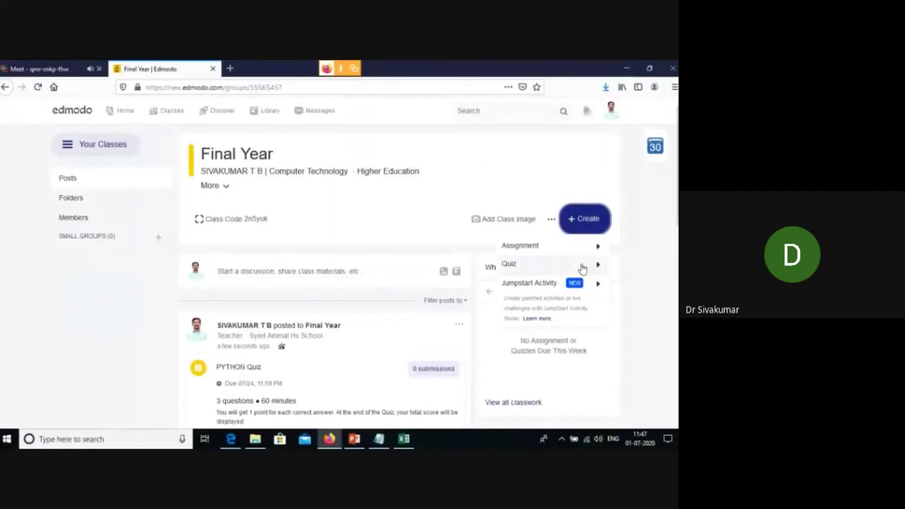
pyautogui.moveTo(503, 269)
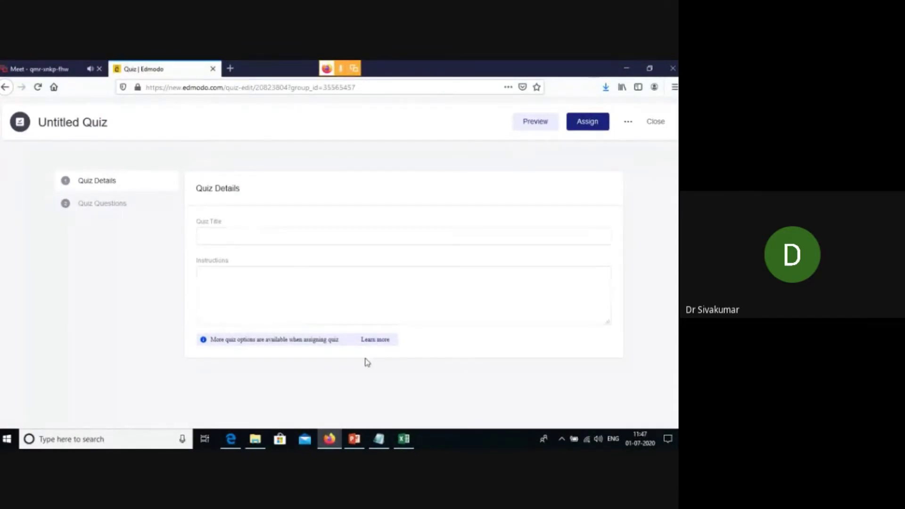
# Open the Java Quiz text file from the Edmodo folder, maximize it, and copy the line "Answer All Questions, each Answer credit 1 point"
pyautogui.click(260, 444)
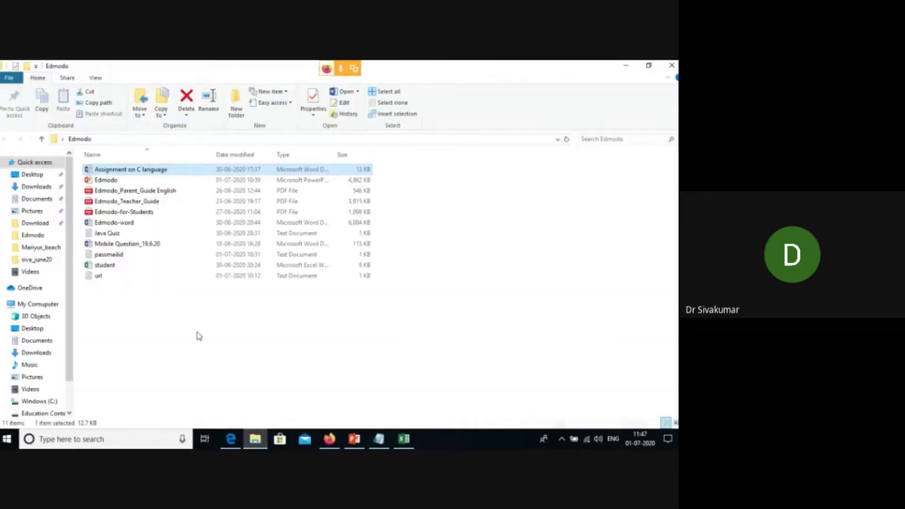
pyautogui.doubleClick(125, 234)
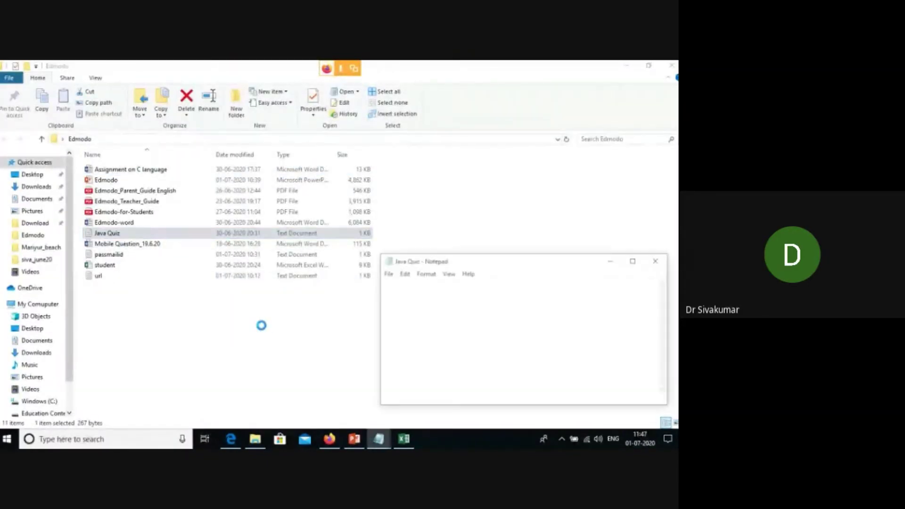
pyautogui.click(634, 261)
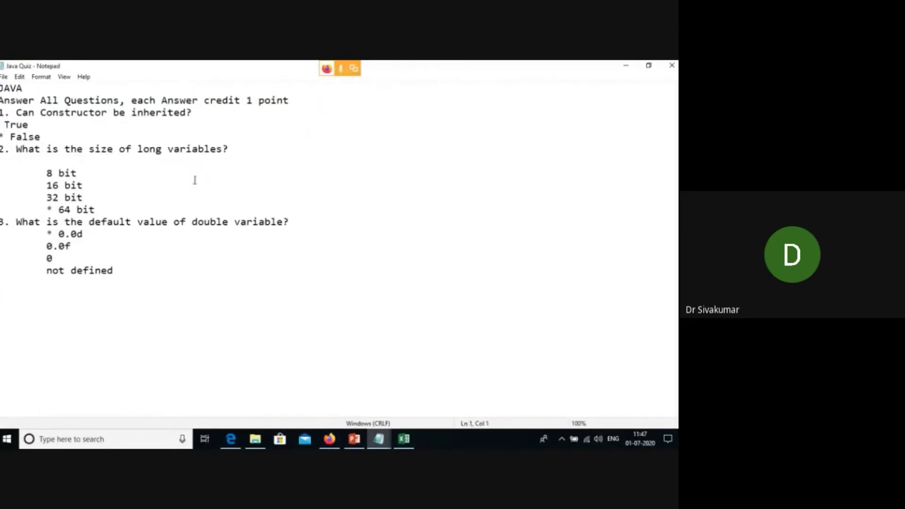
pyautogui.moveTo(1, 100); pyautogui.dragTo(297, 100)
pyautogui.hotkey('ctrl', 'c')
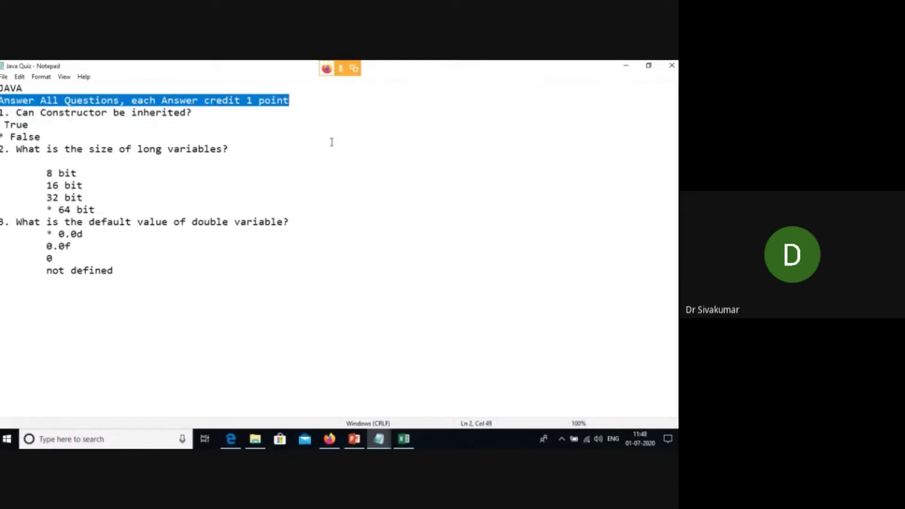
# Switch to the Edmodo quiz editor, title the quiz JAVA, and paste "Answer All Questions, each Answer credit 1 point" as its instructions
pyautogui.click(330, 439)
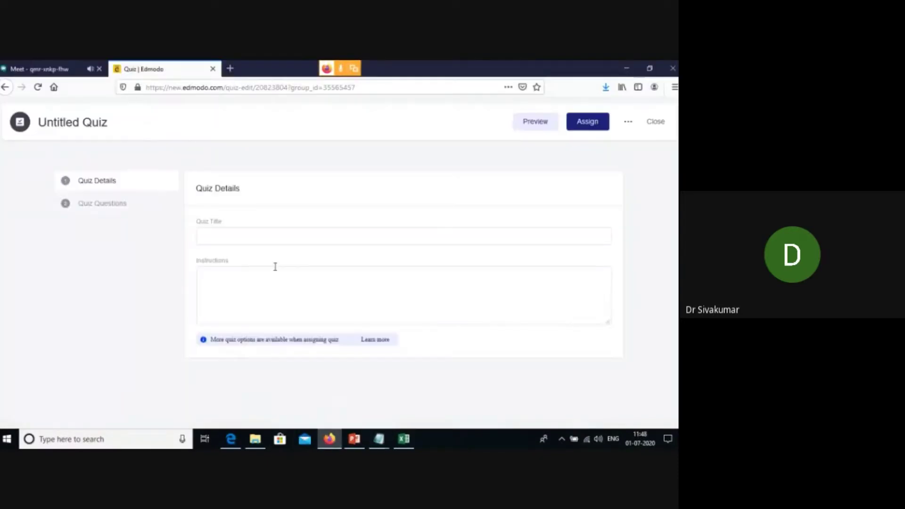
pyautogui.click(258, 237)
pyautogui.write('J')
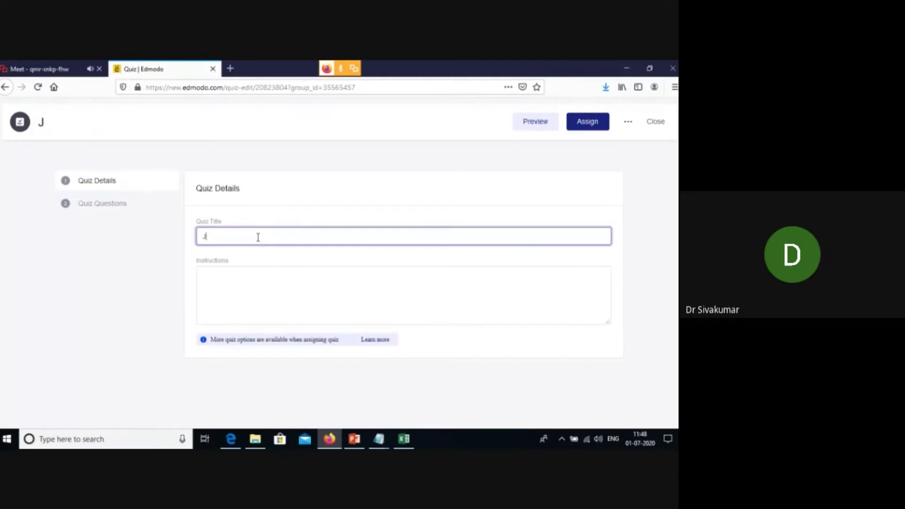
pyautogui.write('AVA')
pyautogui.click(260, 279)
pyautogui.hotkey('ctrl', 'v')
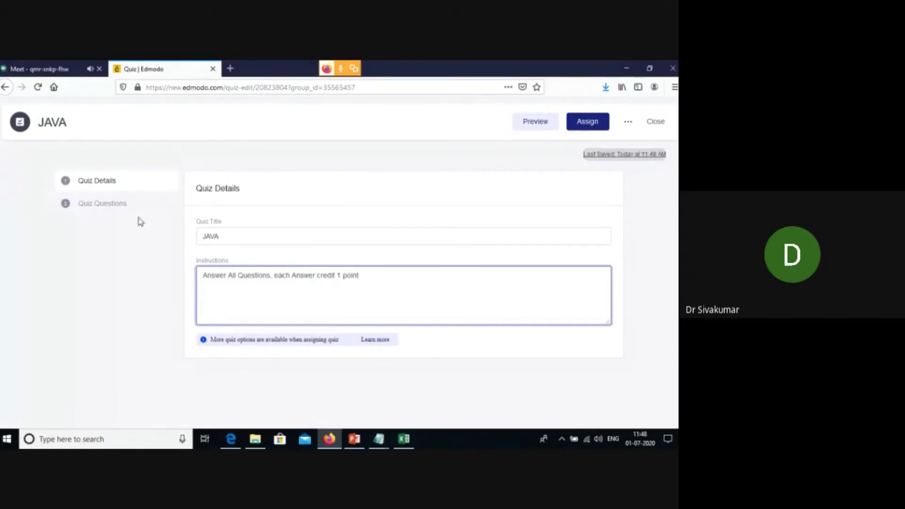
# Open the quiz's questions section, then copy "Can Constructor be inherited?" from the Java Quiz text file
pyautogui.click(120, 209)
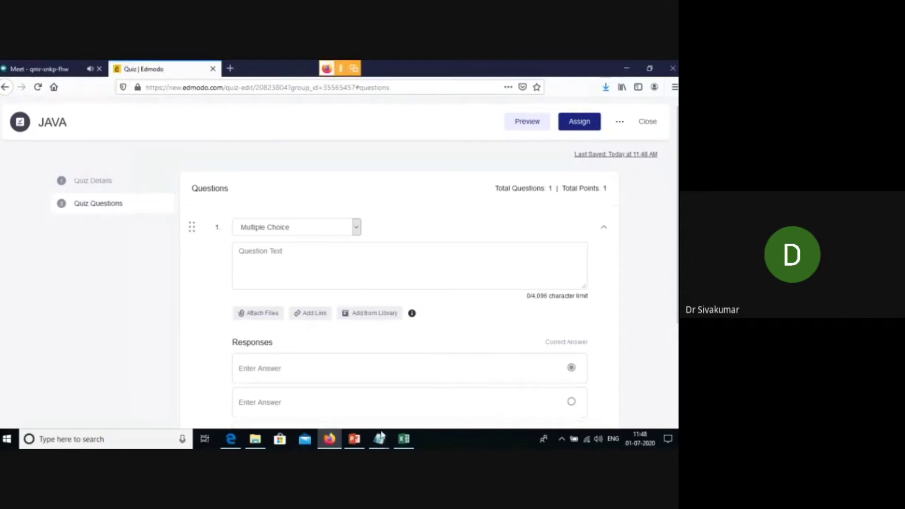
pyautogui.moveTo(381, 442)
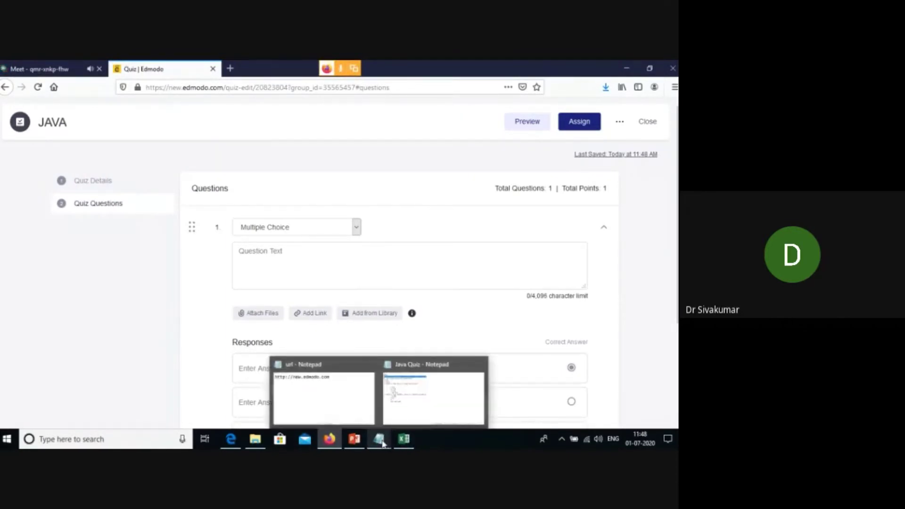
pyautogui.click(438, 415)
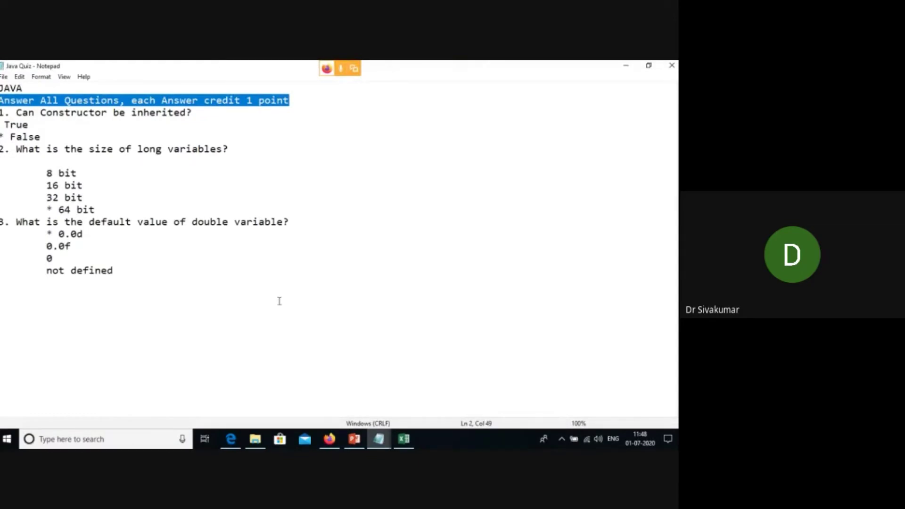
pyautogui.moveTo(17, 113); pyautogui.dragTo(191, 117)
pyautogui.hotkey('ctrl', 'c')
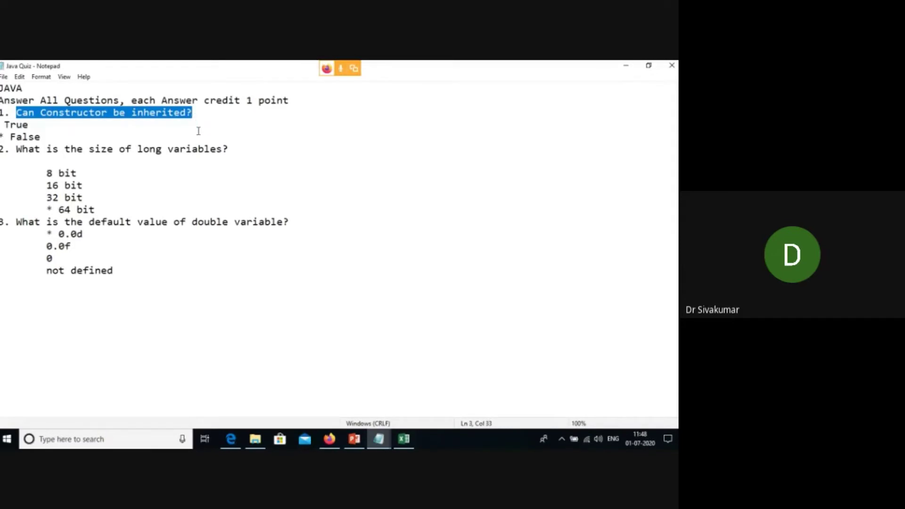
# Back in Edmodo, set question 1 to True/False and paste "Can Constructor be inherited?" as its text
pyautogui.click(329, 439)
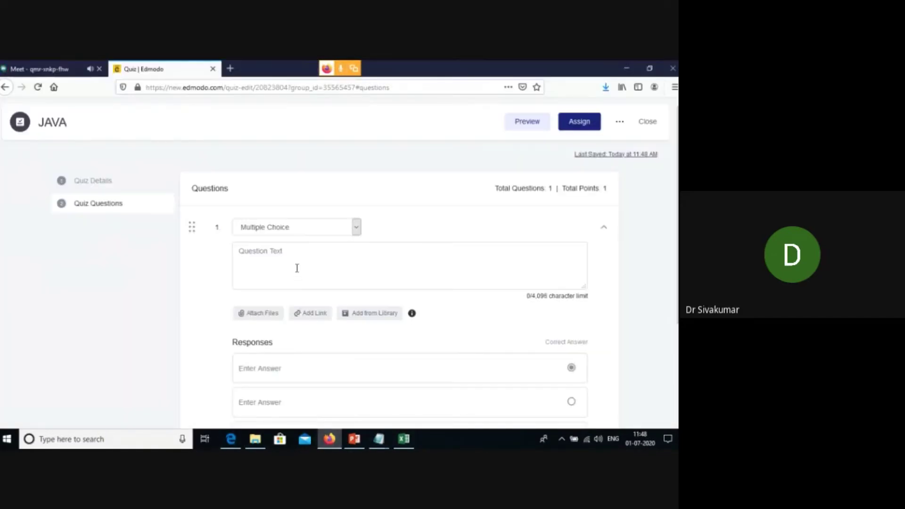
pyautogui.click(357, 227)
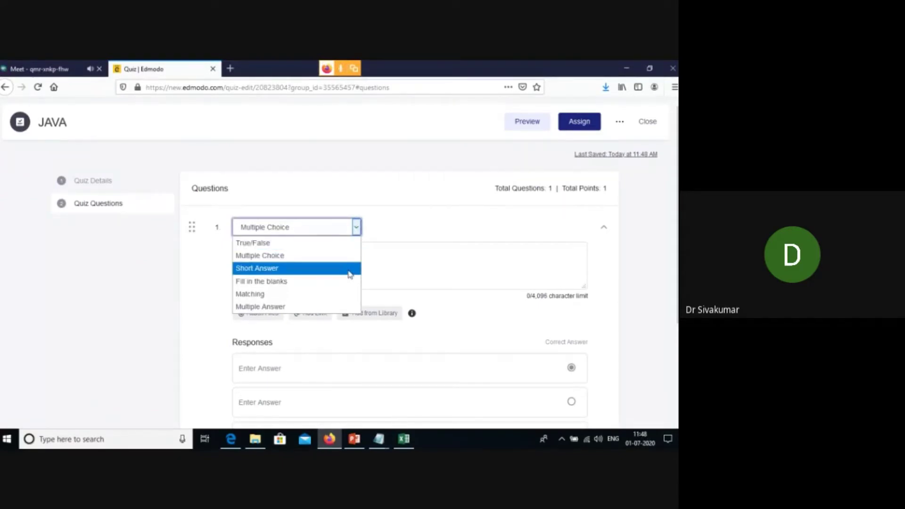
pyautogui.click(316, 243)
pyautogui.click(314, 260)
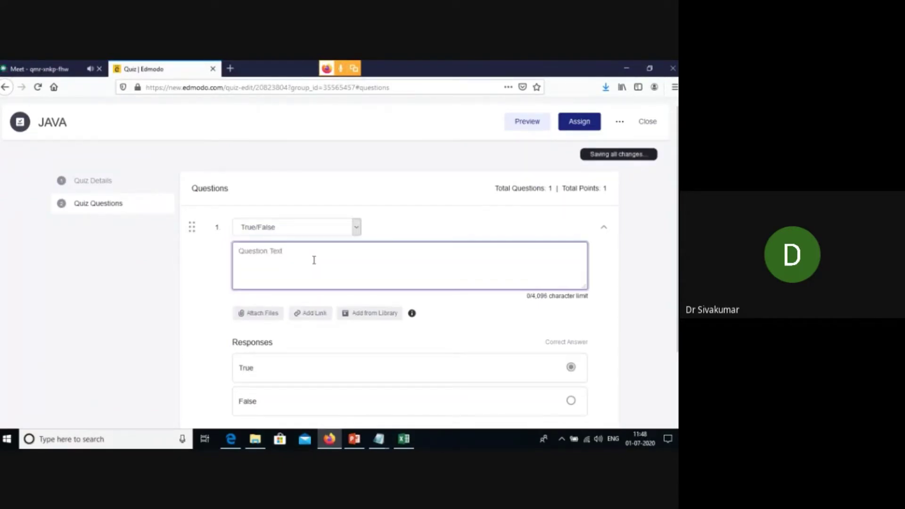
pyautogui.hotkey('ctrl', 'v')
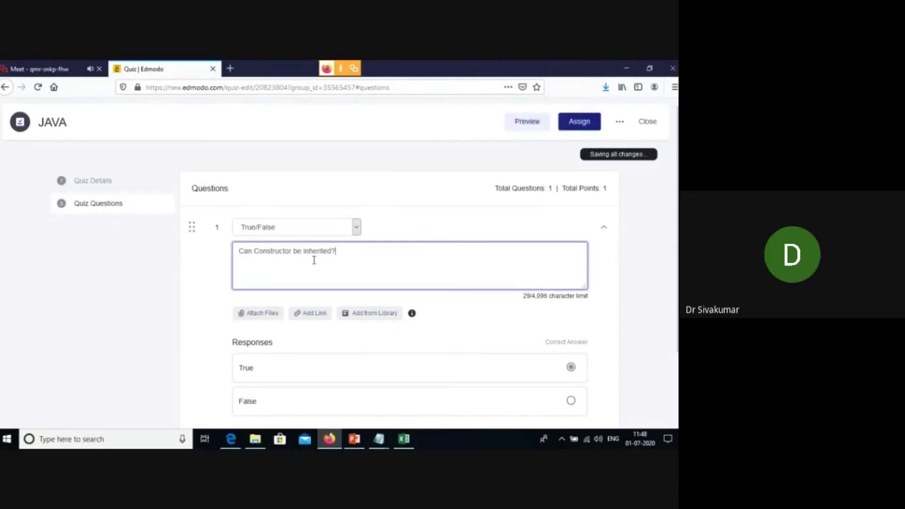
# Check question 1's answer in the Java Quiz text file and mark False as the correct answer in Edmodo
pyautogui.scroll(-2, 402, 352)
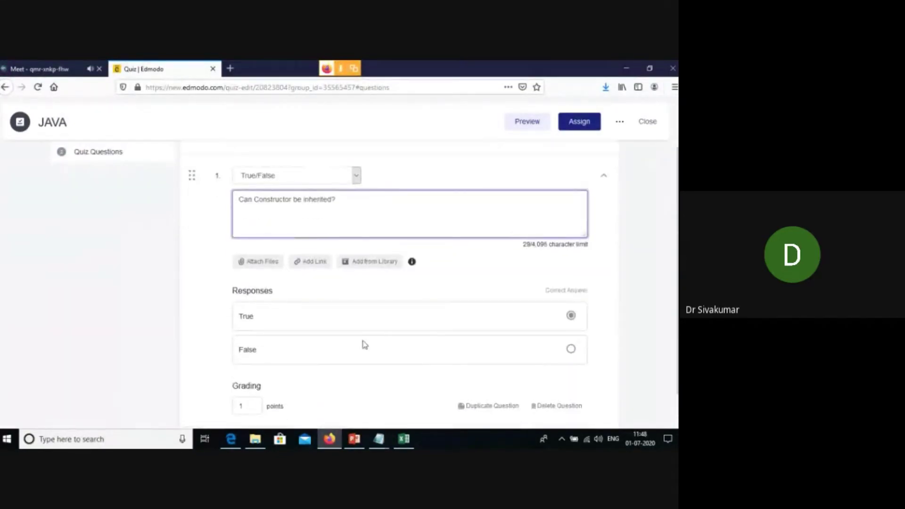
pyautogui.moveTo(380, 437)
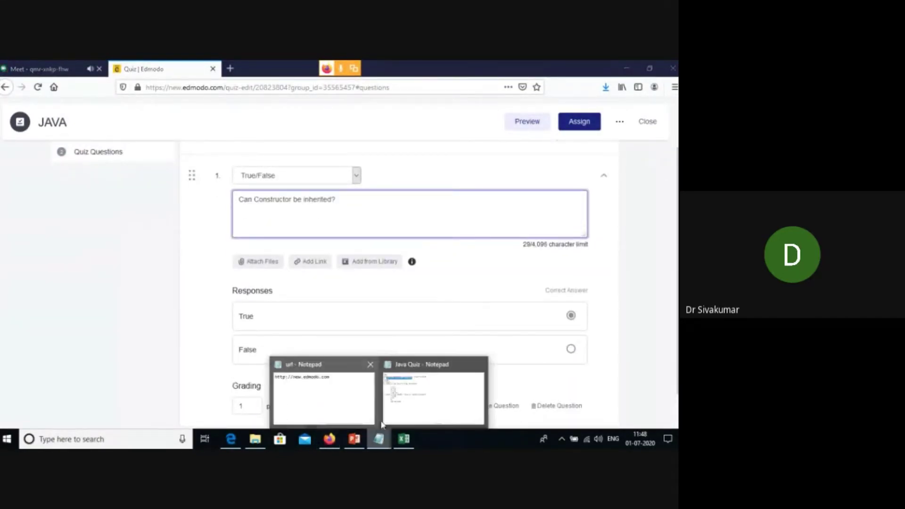
pyautogui.click(414, 406)
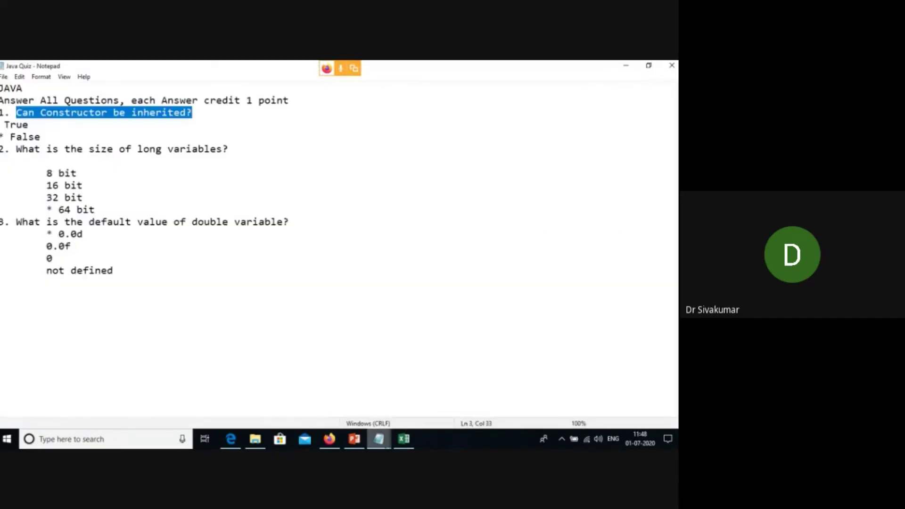
pyautogui.click(329, 438)
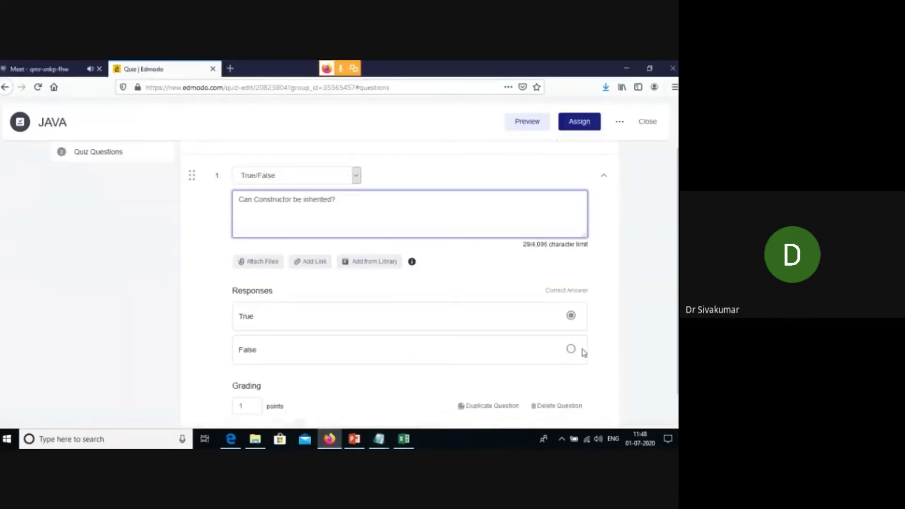
pyautogui.click(580, 351)
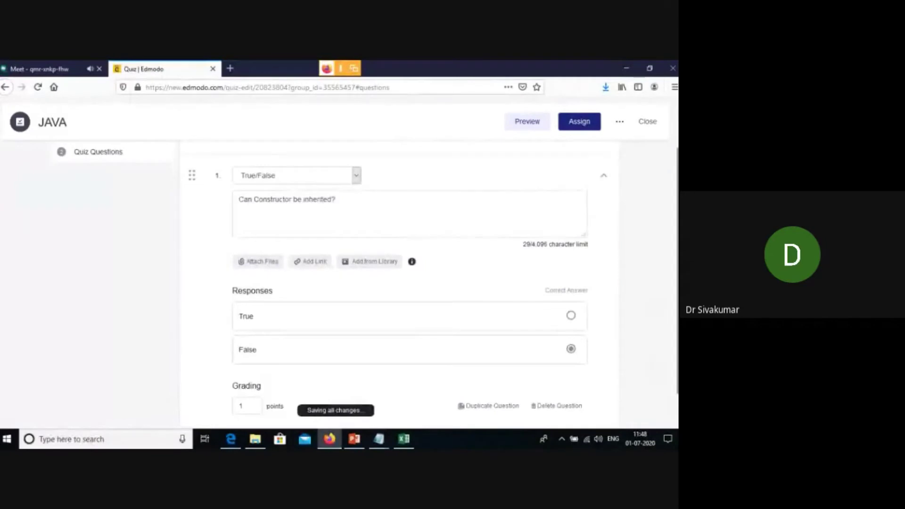
# Add a second question to the quiz and copy "What is the size of long variables?" from the Java Quiz text file
pyautogui.scroll(-1, 657, 305)
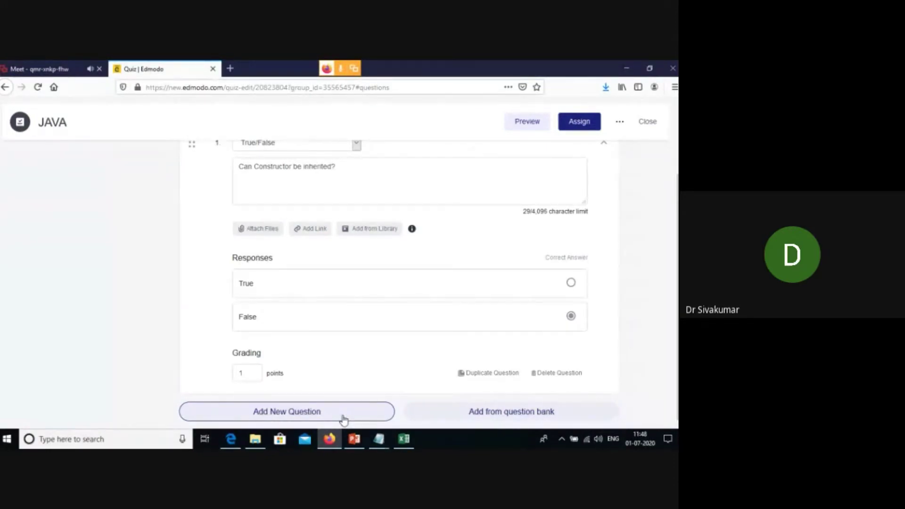
pyautogui.click(343, 419)
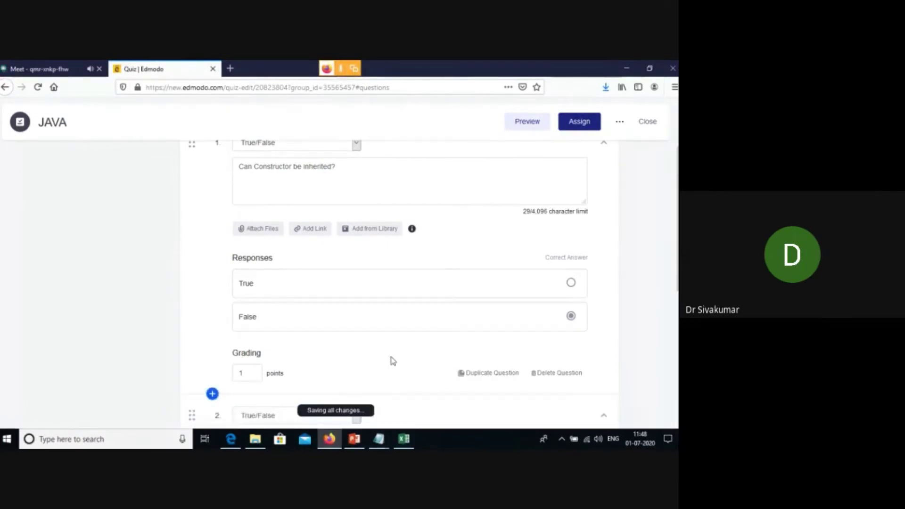
pyautogui.scroll(-2, 393, 361)
pyautogui.scroll(-2, 393, 361)
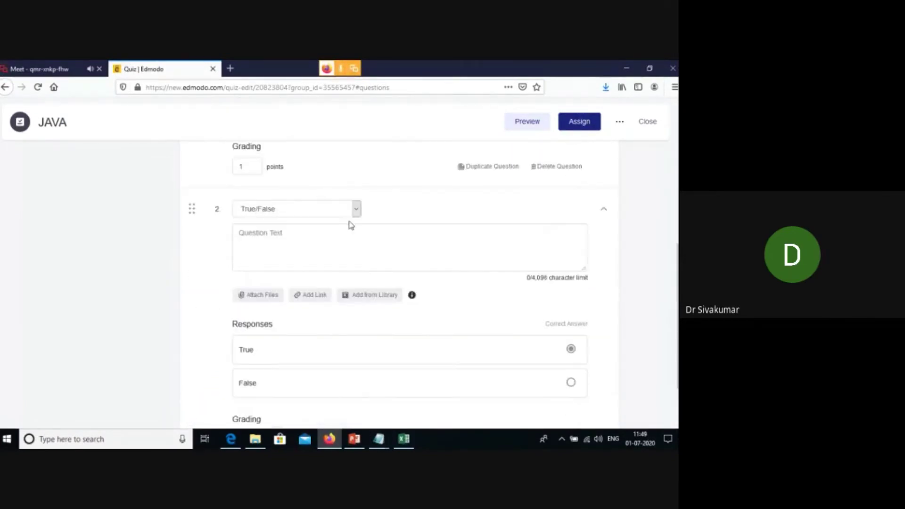
pyautogui.moveTo(378, 442)
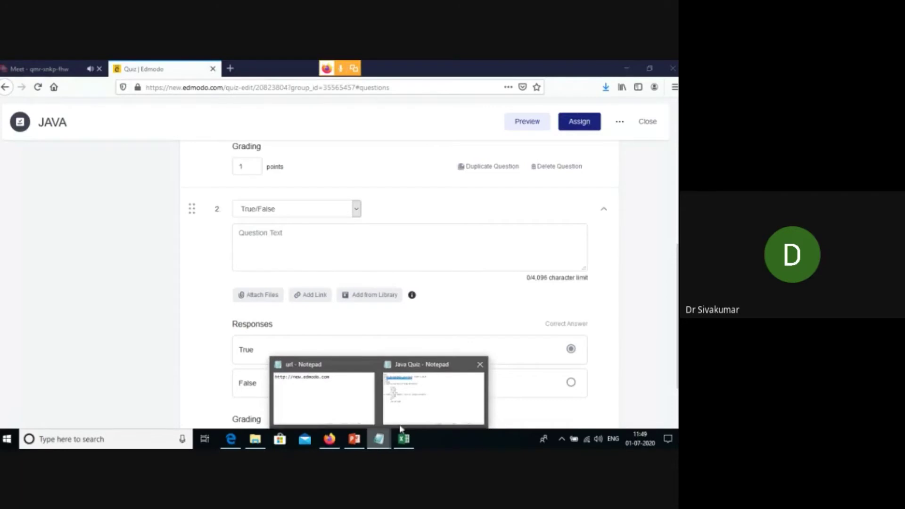
pyautogui.click(418, 419)
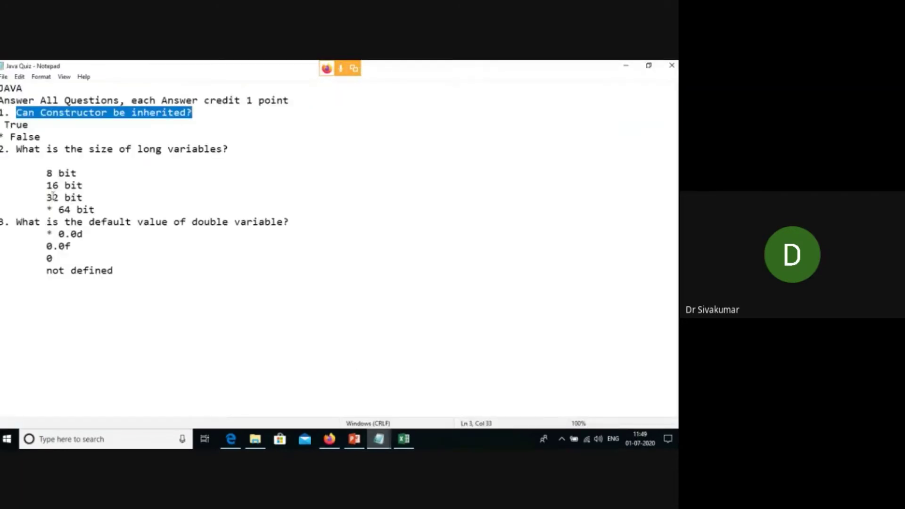
pyautogui.moveTo(14, 149); pyautogui.dragTo(211, 152)
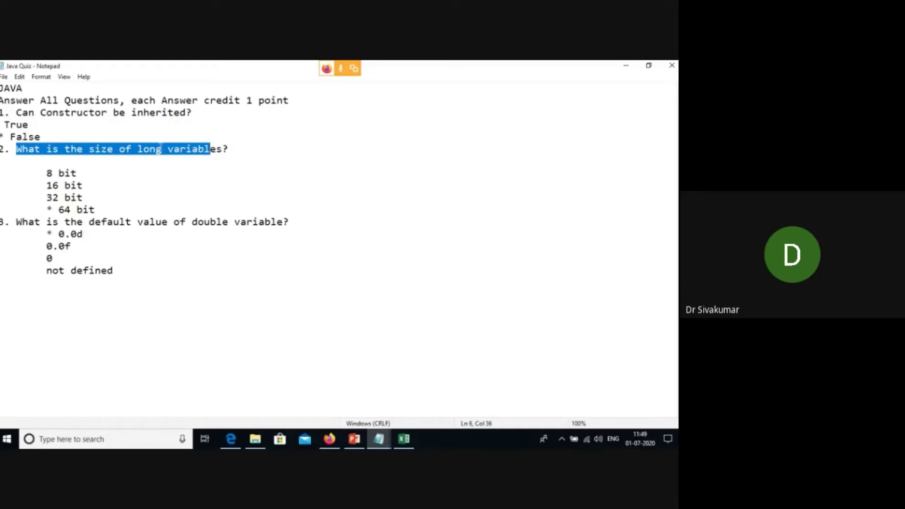
pyautogui.click(137, 149)
pyautogui.moveTo(16, 149); pyautogui.dragTo(244, 144)
pyautogui.hotkey('ctrl', 'c')
# Back in Edmodo, set question 2 to Multiple Choice and paste "What is the size of long variables?" as its text
pyautogui.click(329, 440)
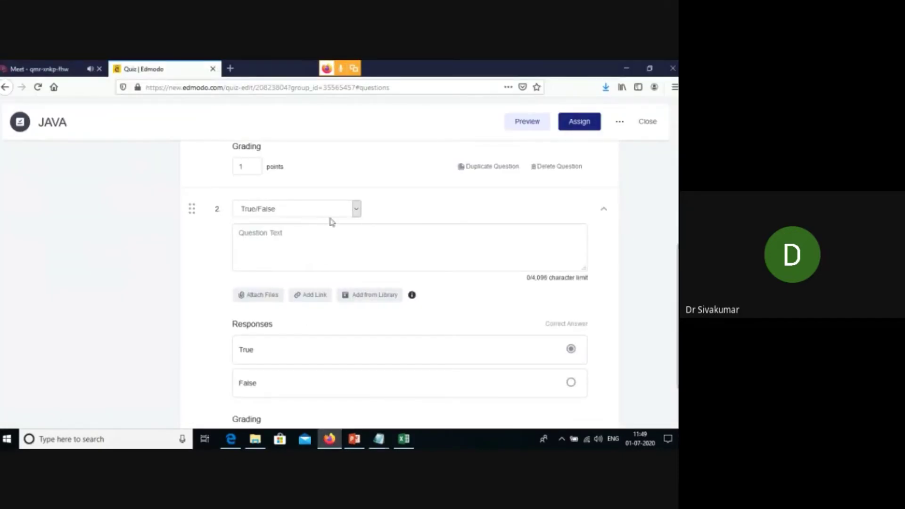
pyautogui.click(356, 208)
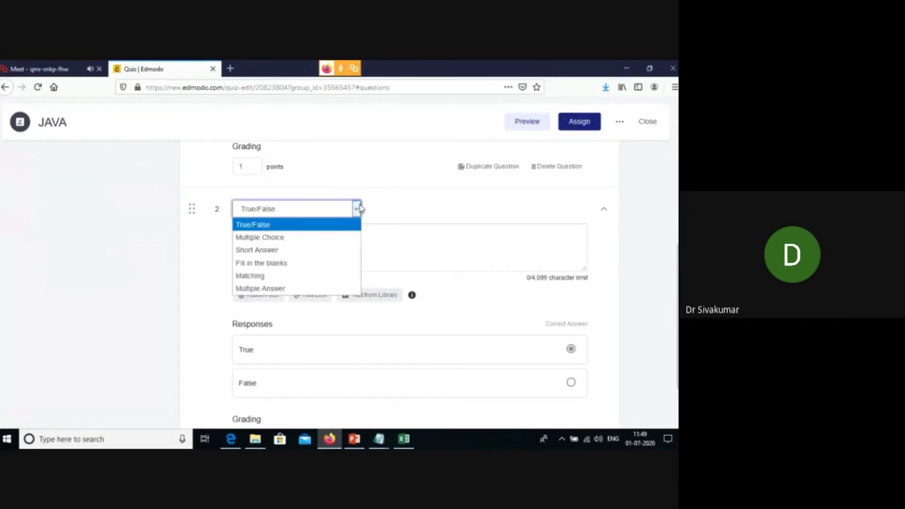
pyautogui.click(339, 237)
pyautogui.click(331, 245)
pyautogui.hotkey('ctrl', 'v')
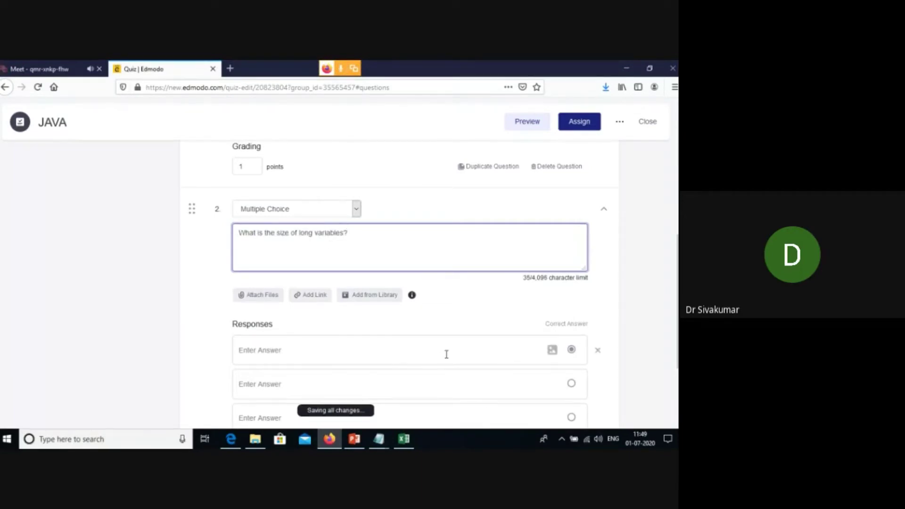
# Check question 2's answer options in the Java Quiz text file and enter "8 bit" as its first response in Edmodo
pyautogui.scroll(-3, 446, 357)
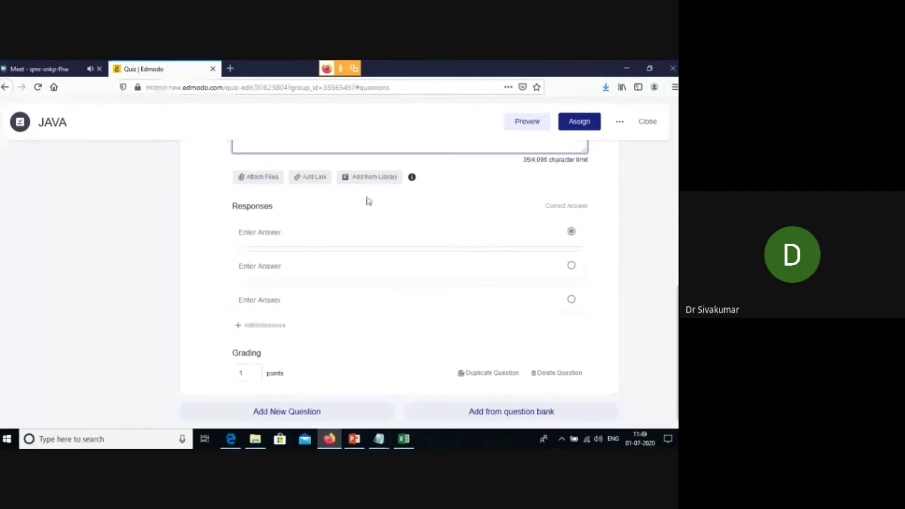
pyautogui.click(379, 438)
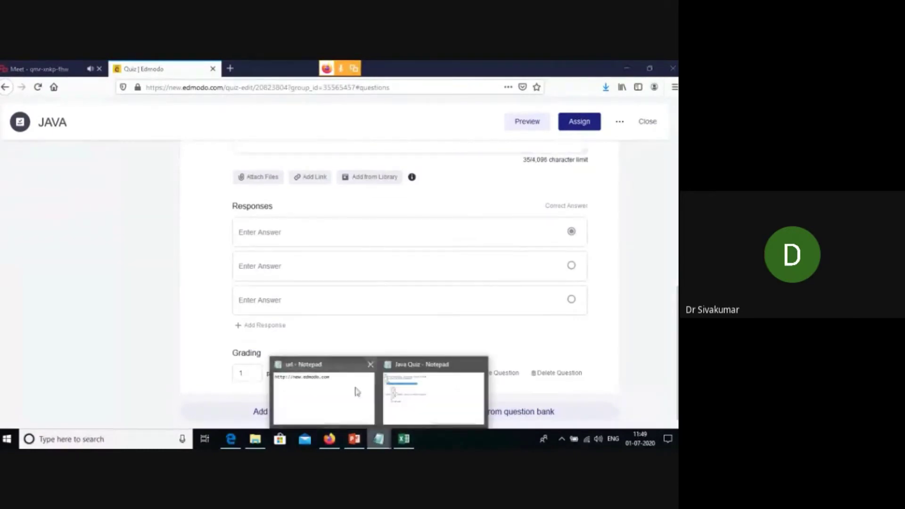
pyautogui.click(433, 399)
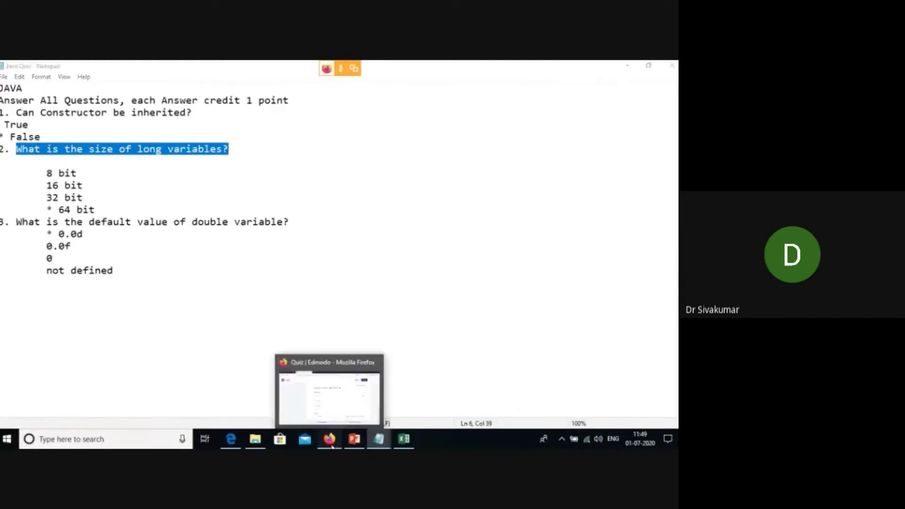
pyautogui.click(329, 377)
pyautogui.click(278, 237)
pyautogui.write('6')
pyautogui.press('BackSpace')
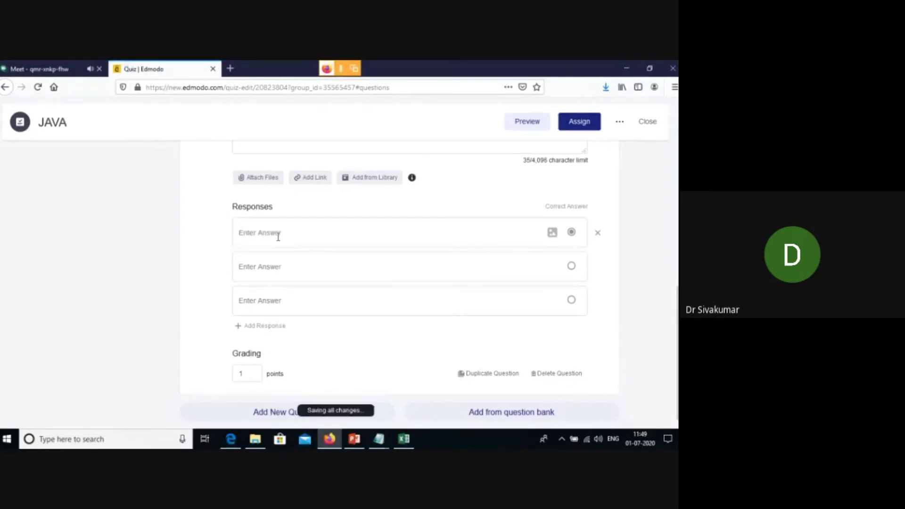
pyautogui.write('8 b')
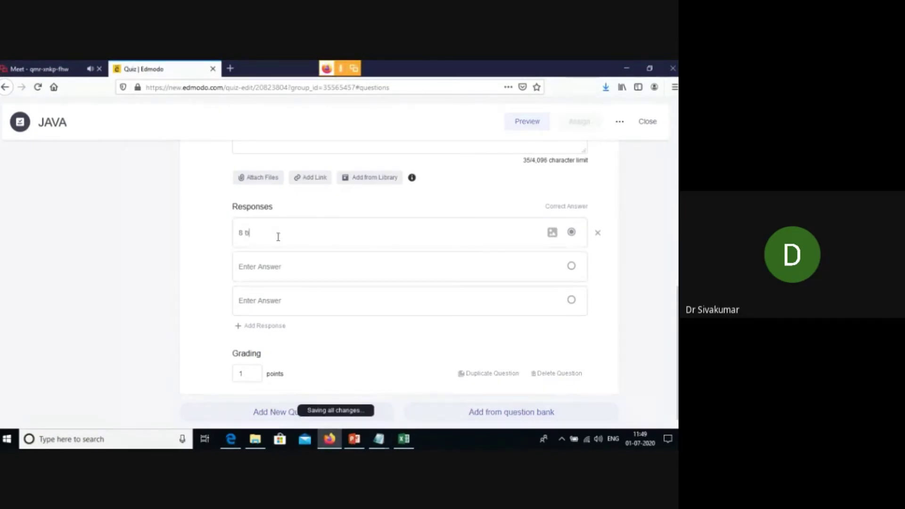
pyautogui.write('it')
# Enter "16 bit" and "32 bit" as question 2's second and third responses, and add a fourth response "64 bit"
pyautogui.press('Tab')
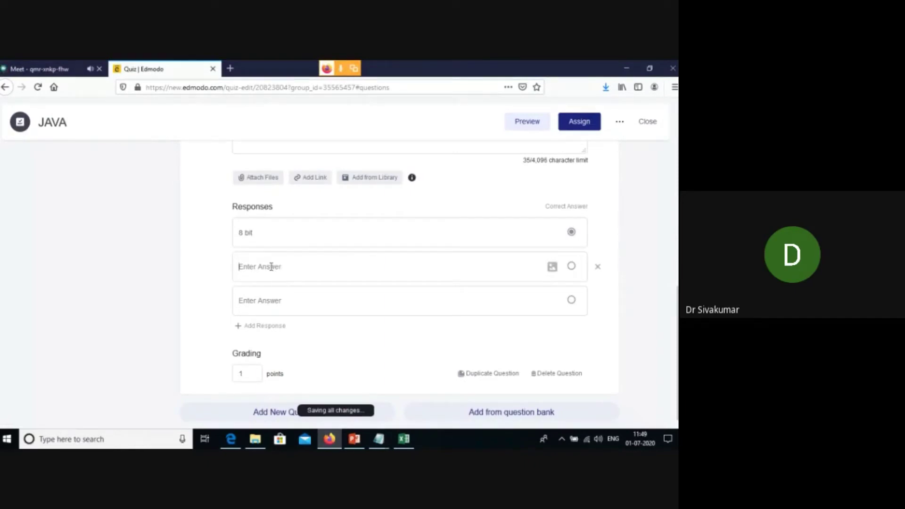
pyautogui.write('16 bit')
pyautogui.click(267, 299)
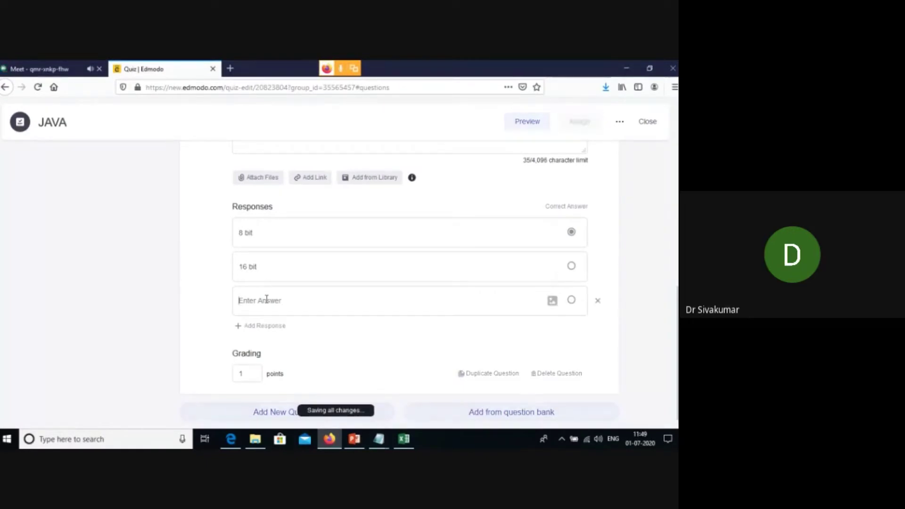
pyautogui.write('32 bit')
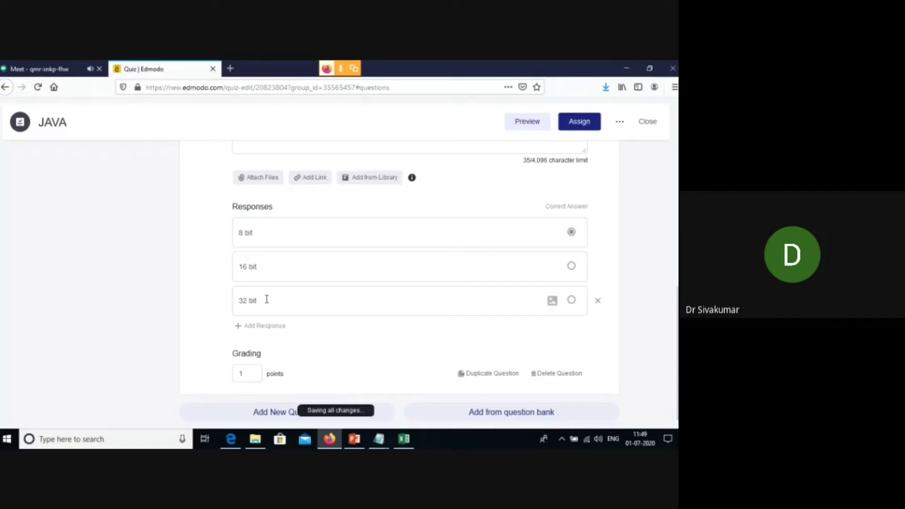
pyautogui.click(265, 328)
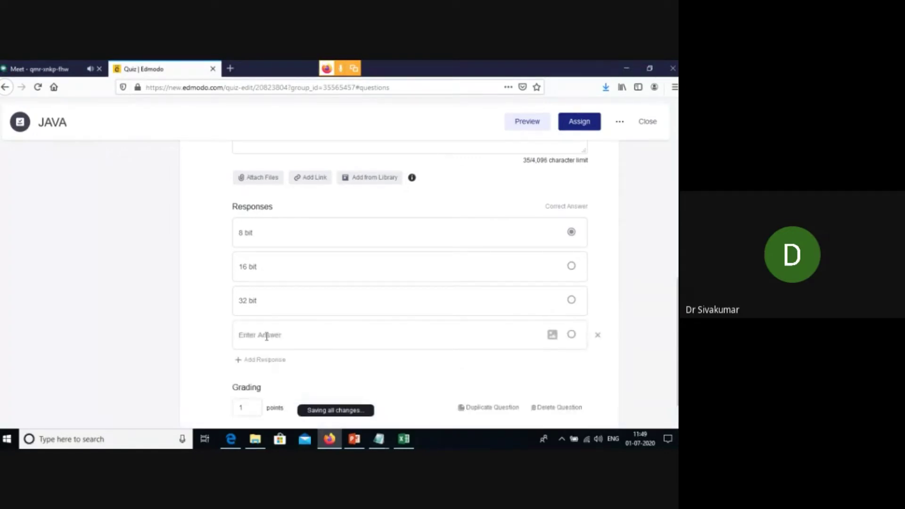
pyautogui.write('64 bit')
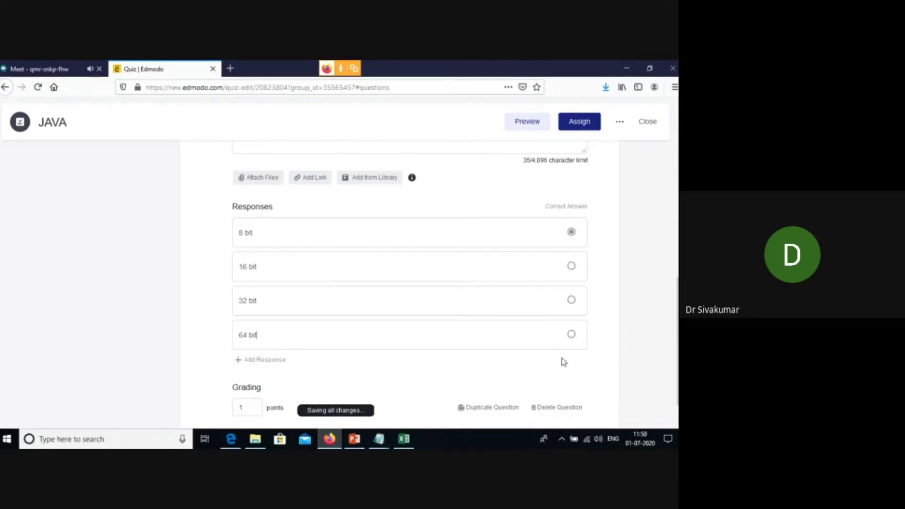
# Mark "64 bit" as question 2's correct answer and copy "What is the default value of double variable?" from the Java Quiz text file
pyautogui.click(571, 334)
pyautogui.scroll(-1, 658, 349)
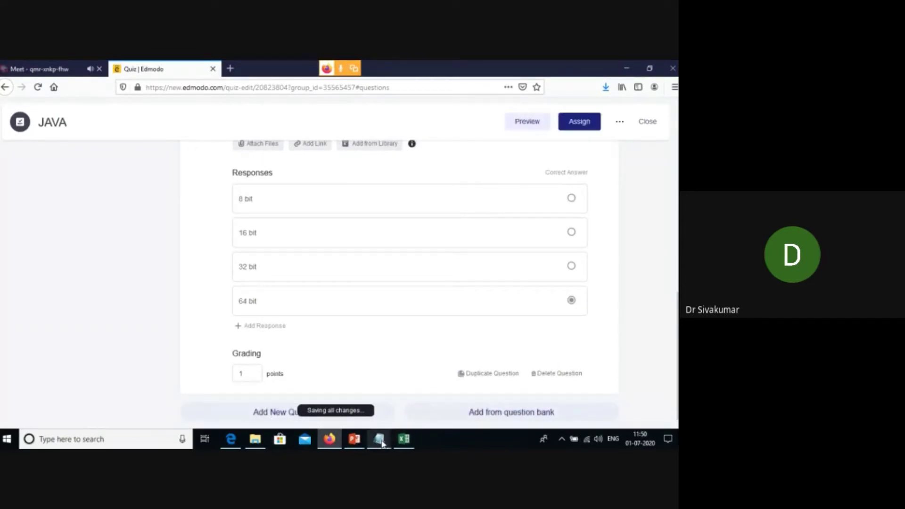
pyautogui.moveTo(382, 443)
pyautogui.click(416, 414)
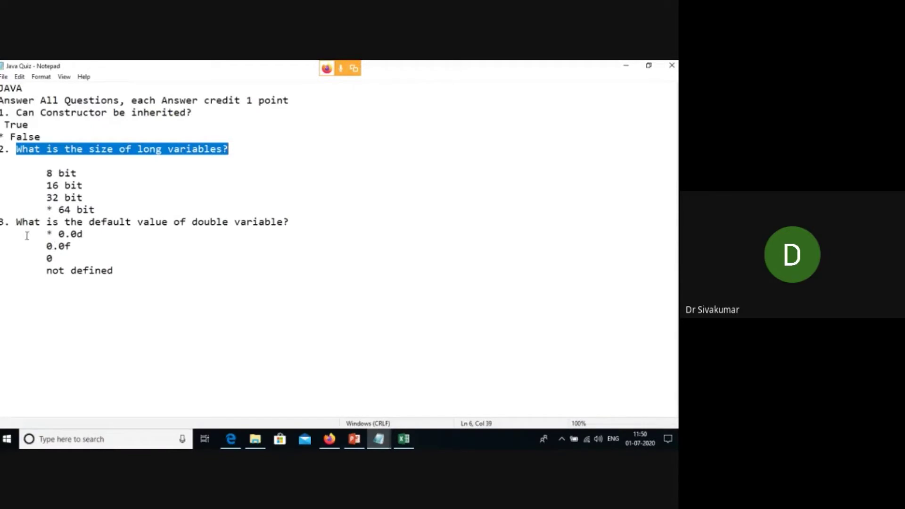
pyautogui.moveTo(14, 221); pyautogui.dragTo(297, 222)
pyautogui.hotkey('ctrl', 'c')
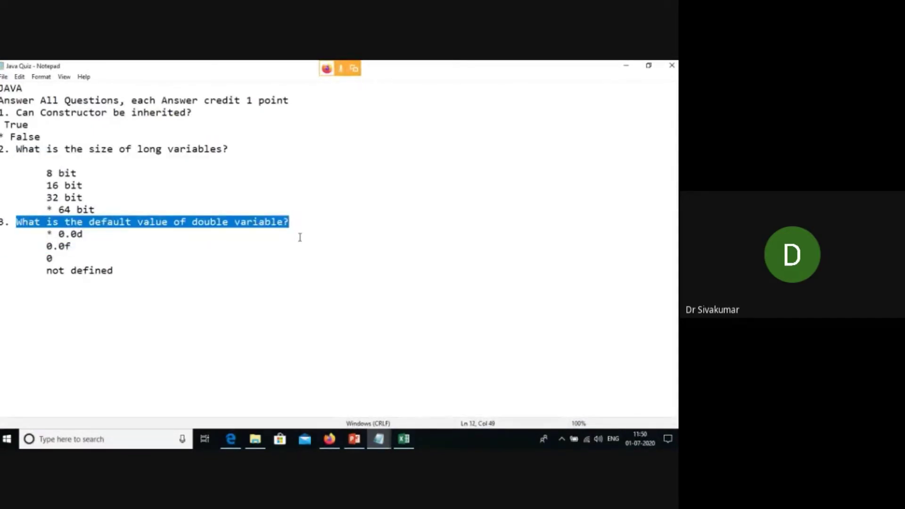
# Back in Edmodo, add a third Multiple Choice question and paste "What is the default value of double variable?" as its text
pyautogui.click(329, 438)
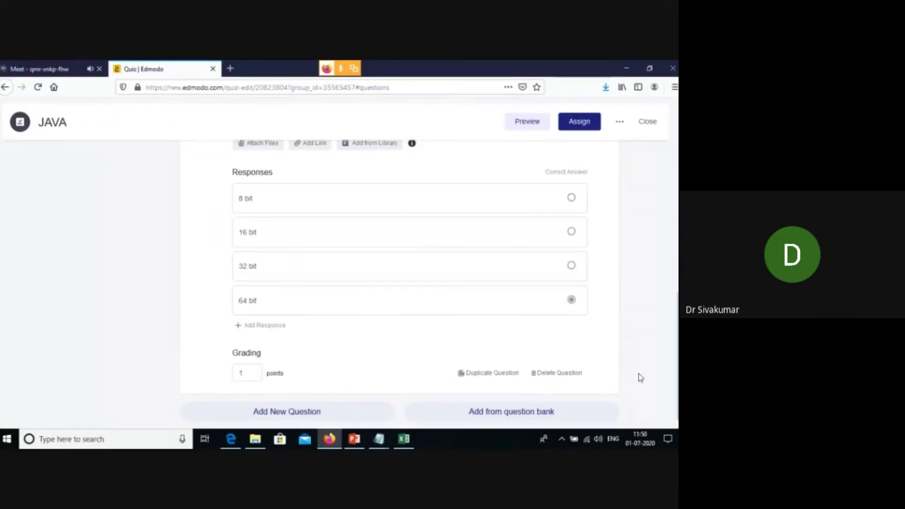
pyautogui.scroll(5, 262, 415)
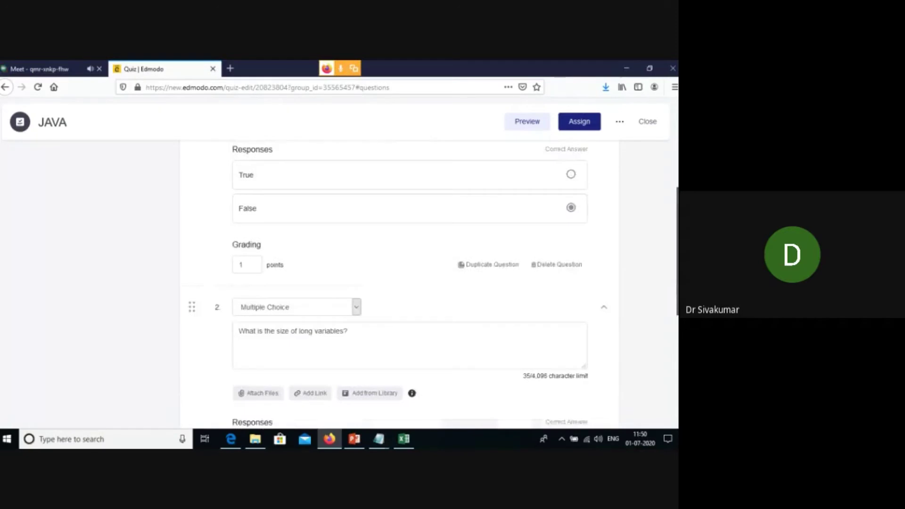
pyautogui.scroll(-5, 262, 415)
pyautogui.click(262, 419)
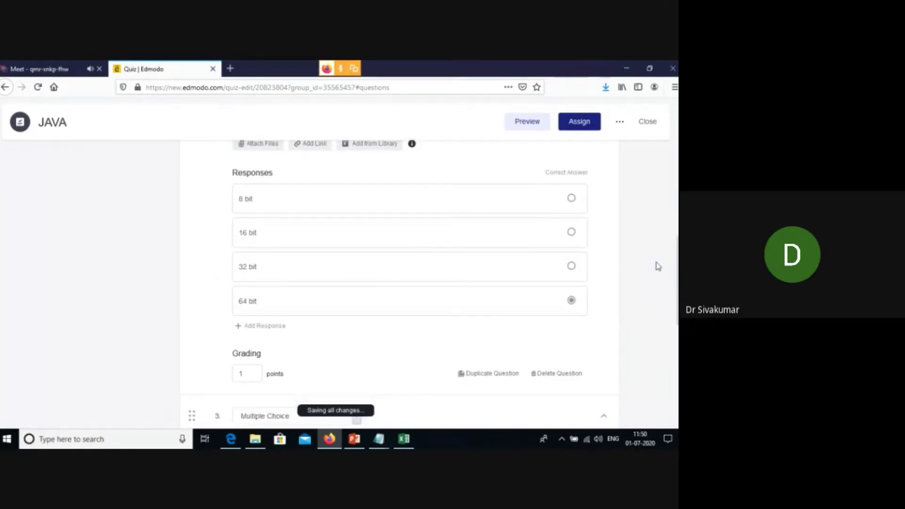
pyautogui.scroll(-6, 655, 266)
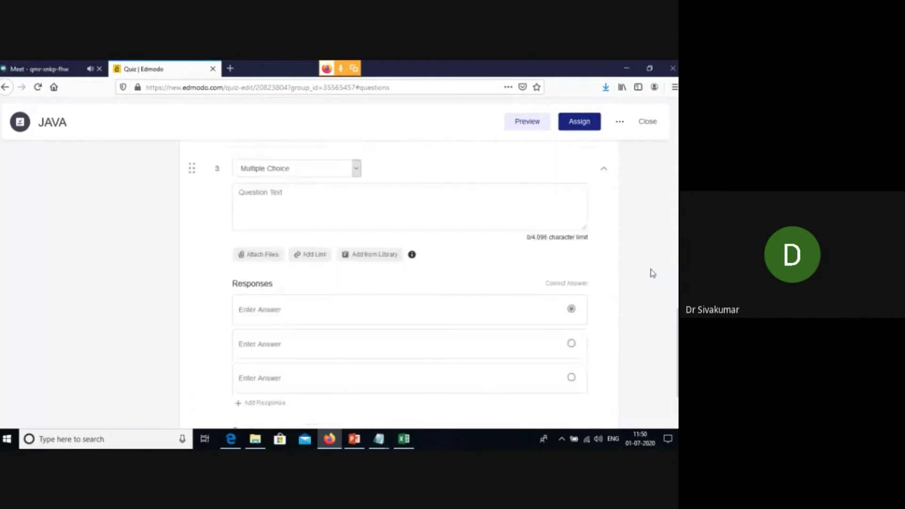
pyautogui.scroll(2, 448, 247)
pyautogui.click(385, 249)
pyautogui.hotkey('ctrl', 'v')
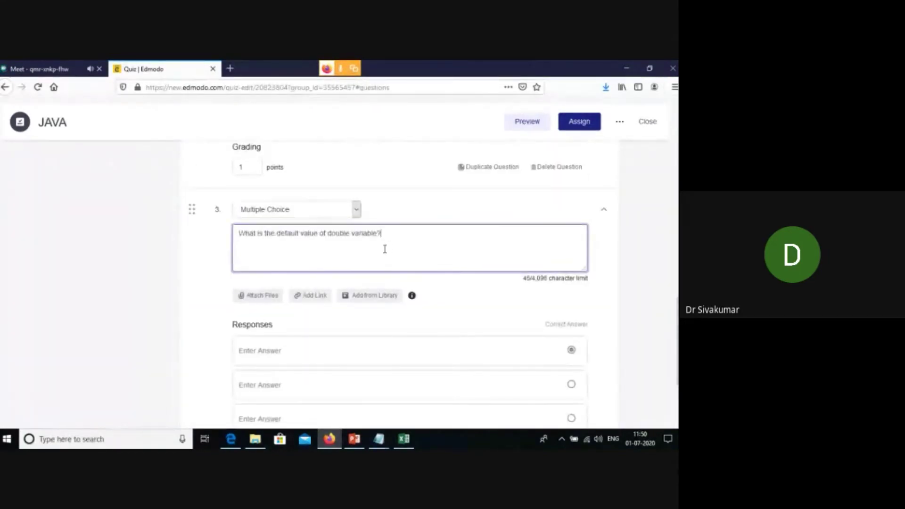
# Copy "0.0d" from the Java Quiz text file and paste it as question 3's first response in Edmodo
pyautogui.scroll(-3, 349, 301)
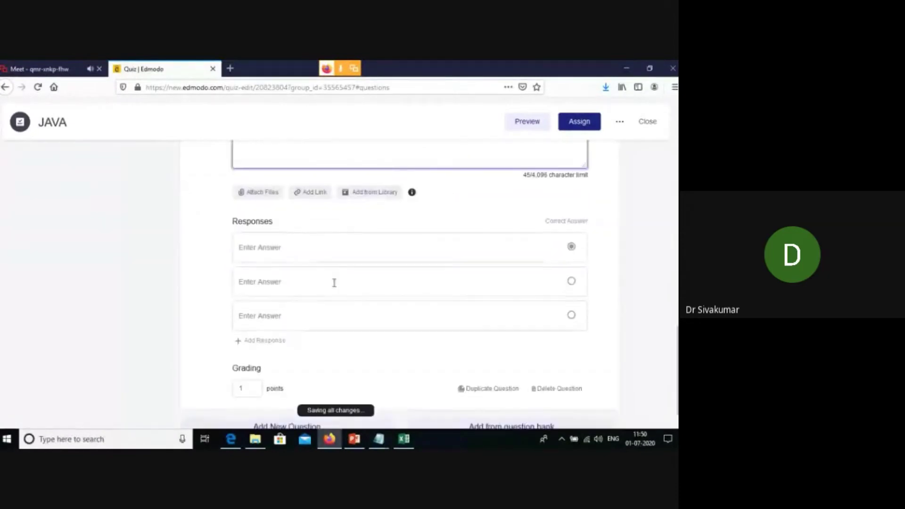
pyautogui.click(315, 247)
pyautogui.moveTo(379, 436)
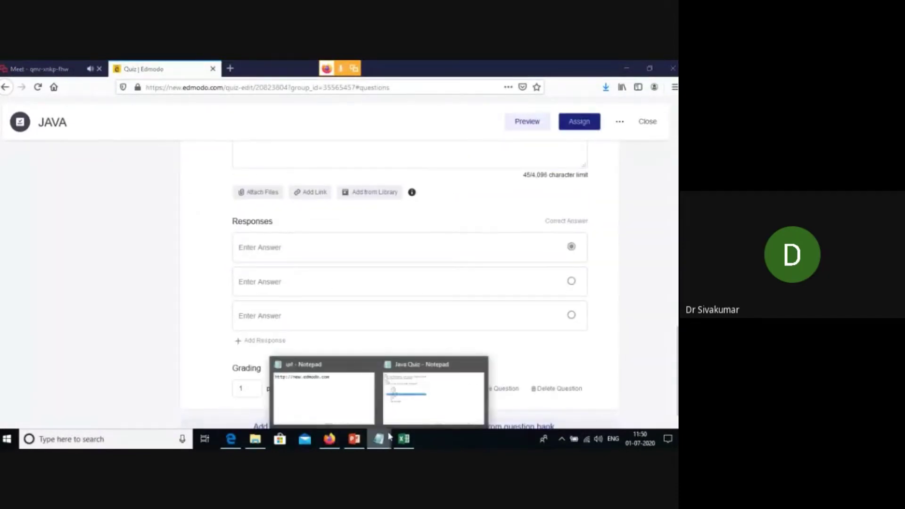
pyautogui.click(414, 418)
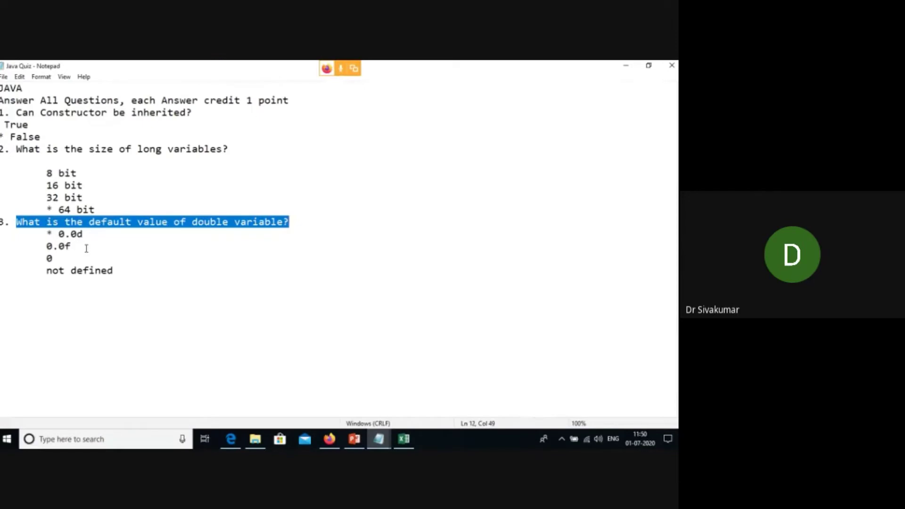
pyautogui.click(82, 234)
pyautogui.moveTo(82, 235); pyautogui.dragTo(60, 234)
pyautogui.hotkey('ctrl', 'c')
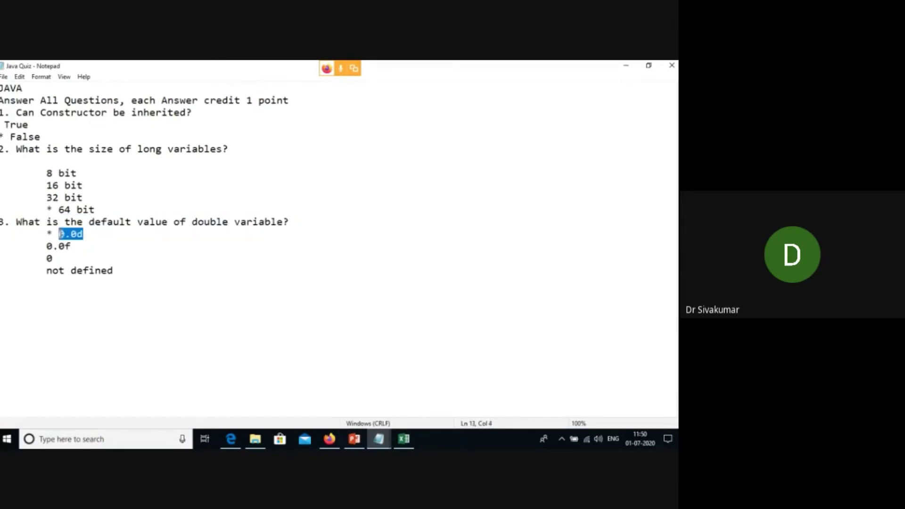
pyautogui.click(330, 439)
pyautogui.hotkey('ctrl', 'v')
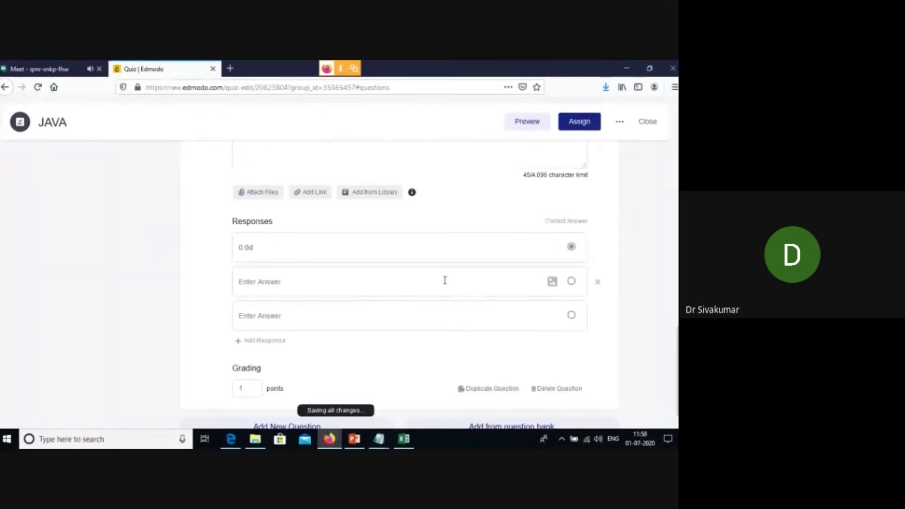
# Enter "0.0f" and "0.0" as question 3's second and third responses
pyautogui.click(445, 280)
pyautogui.write('0.0f')
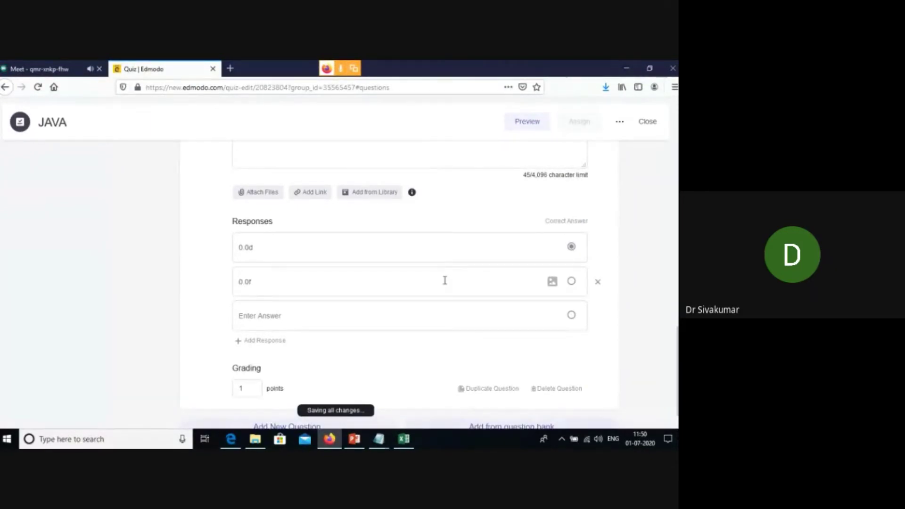
pyautogui.click(382, 315)
pyautogui.write('0.0')
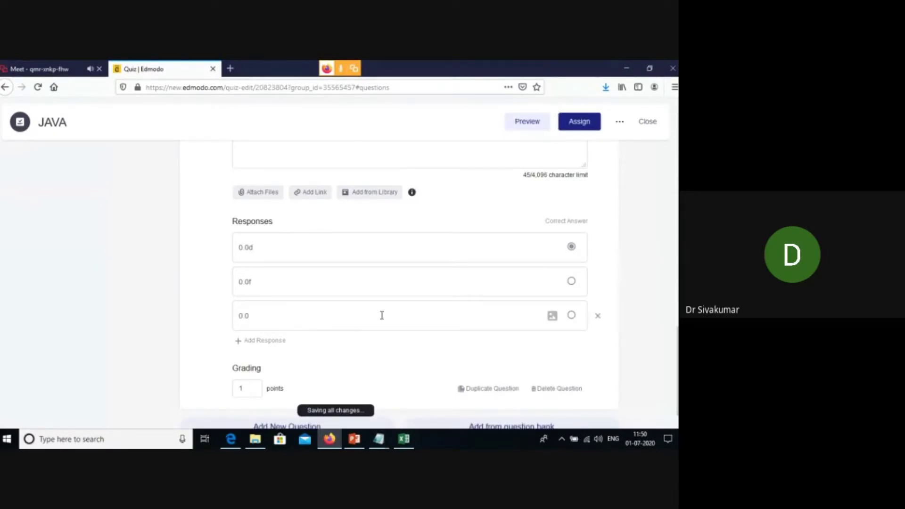
# Check question 3's remaining option in the Java Quiz text file and add "not defined" as its fourth response in Edmodo
pyautogui.click(380, 436)
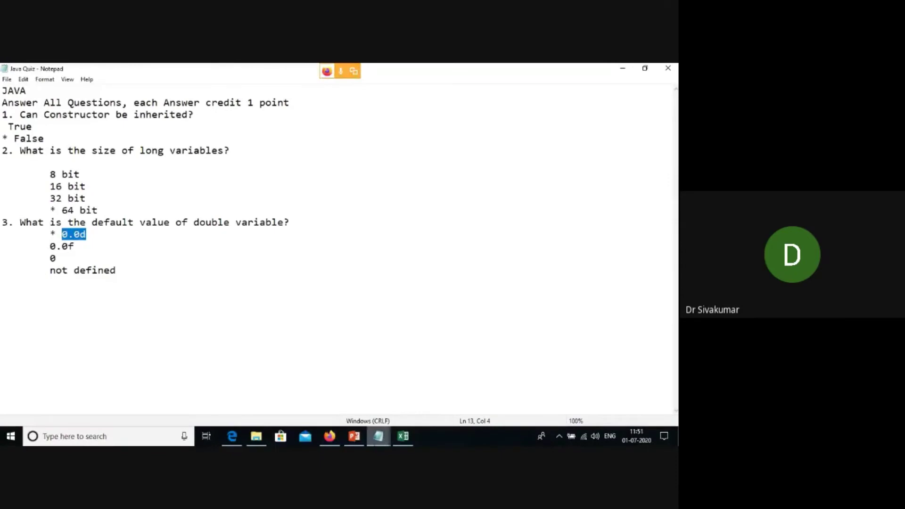
pyautogui.click(385, 441)
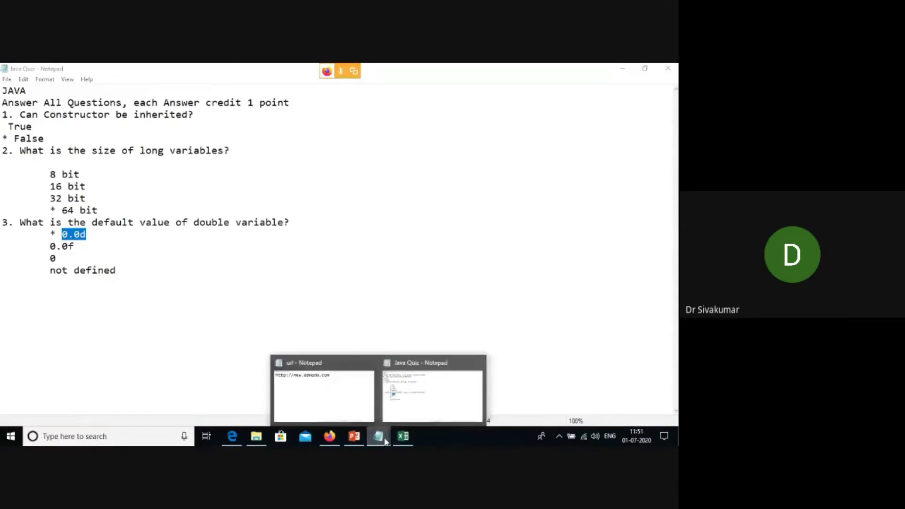
pyautogui.click(336, 433)
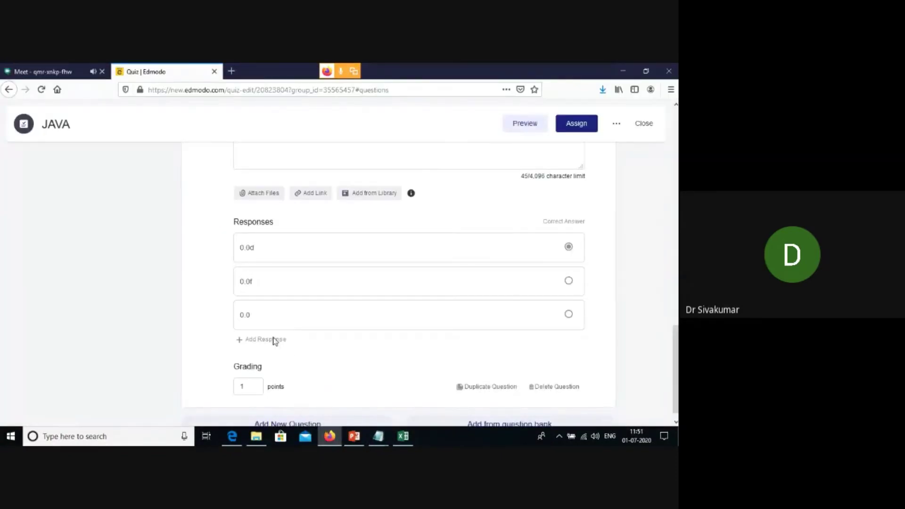
pyautogui.click(276, 342)
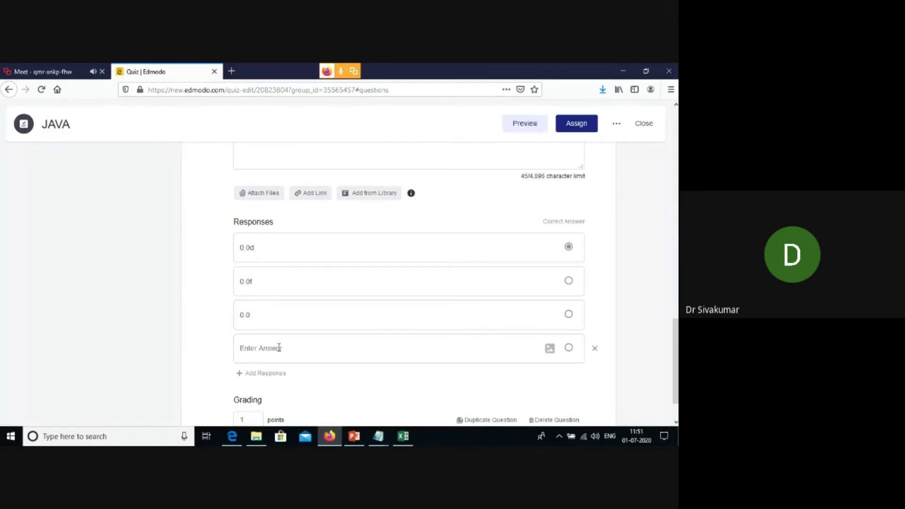
pyautogui.write('not defined')
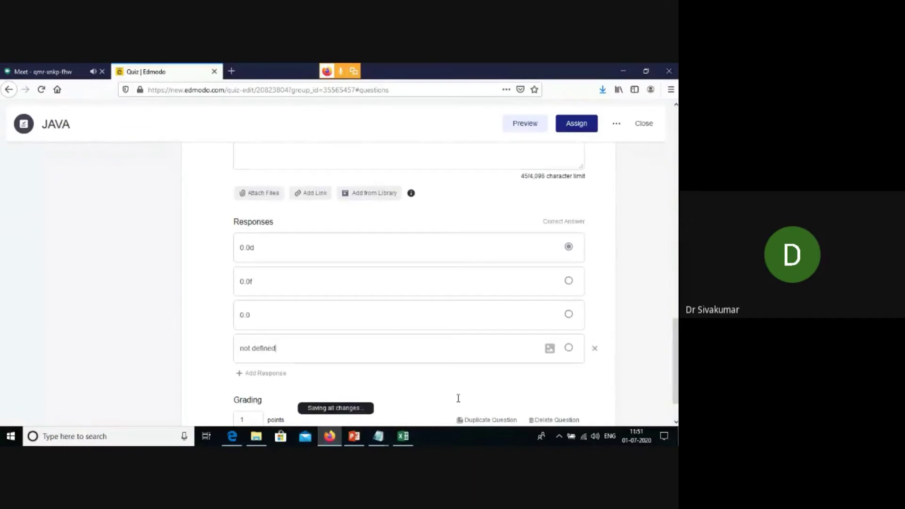
pyautogui.click(610, 297)
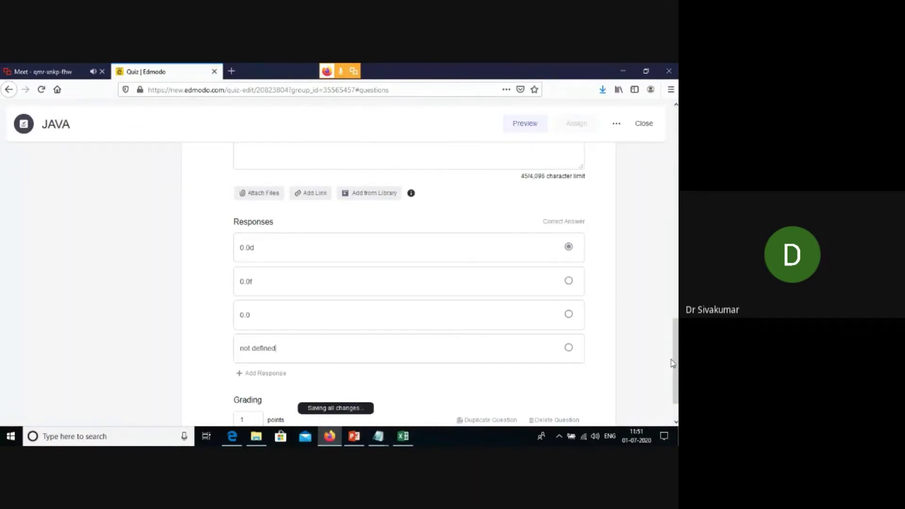
pyautogui.scroll(-2, 610, 302)
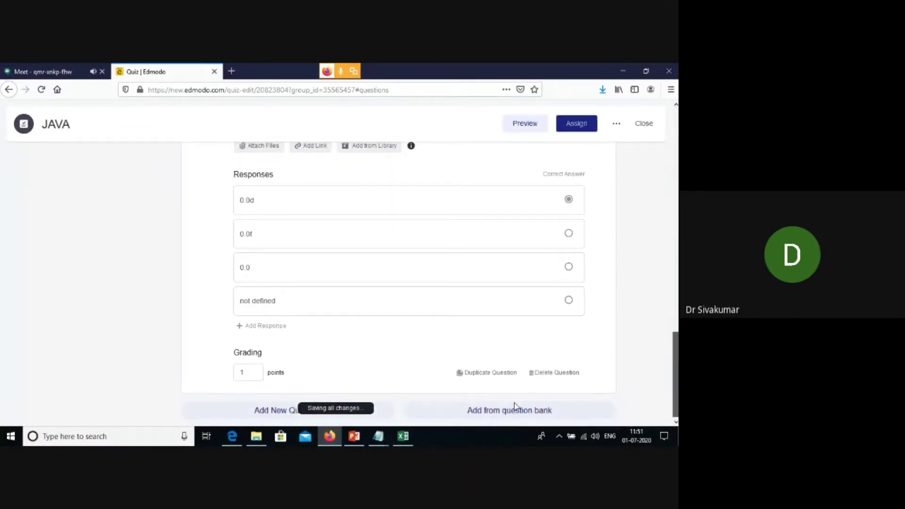
pyautogui.click(627, 375)
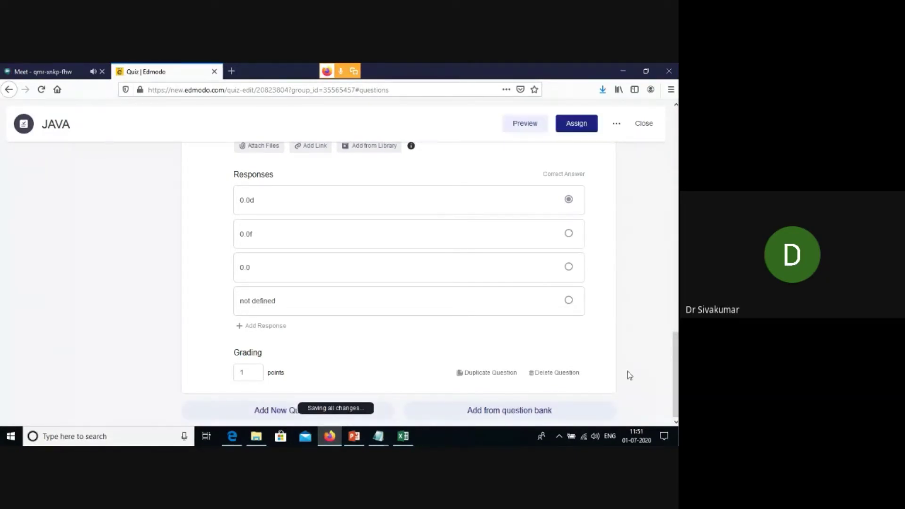
# Assign the JAVA quiz to the Final Year class with due date 07/31/2020 and randomized questions, and dismiss the confirmation
pyautogui.click(579, 127)
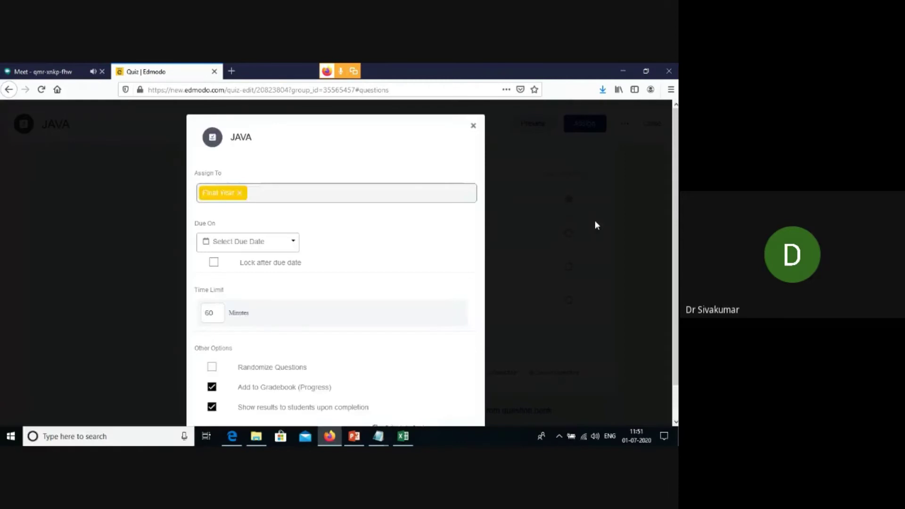
pyautogui.click(294, 243)
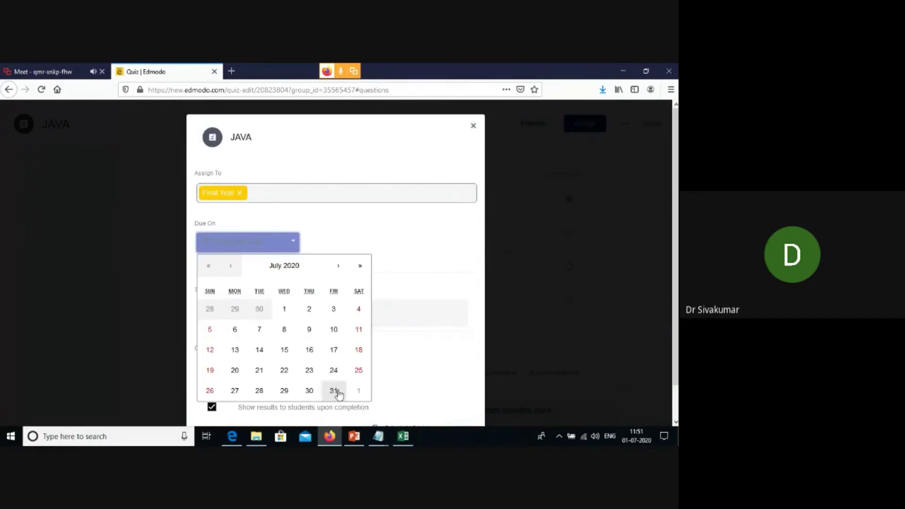
pyautogui.click(338, 393)
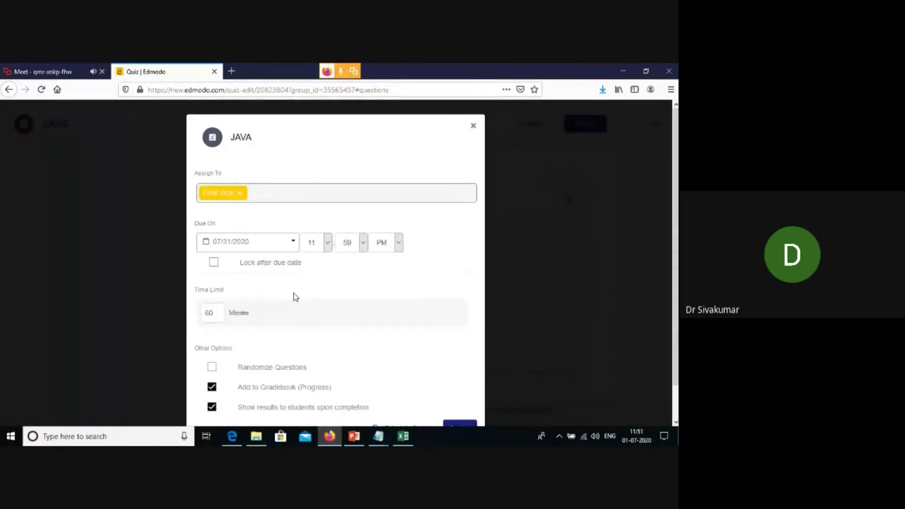
pyautogui.click(211, 367)
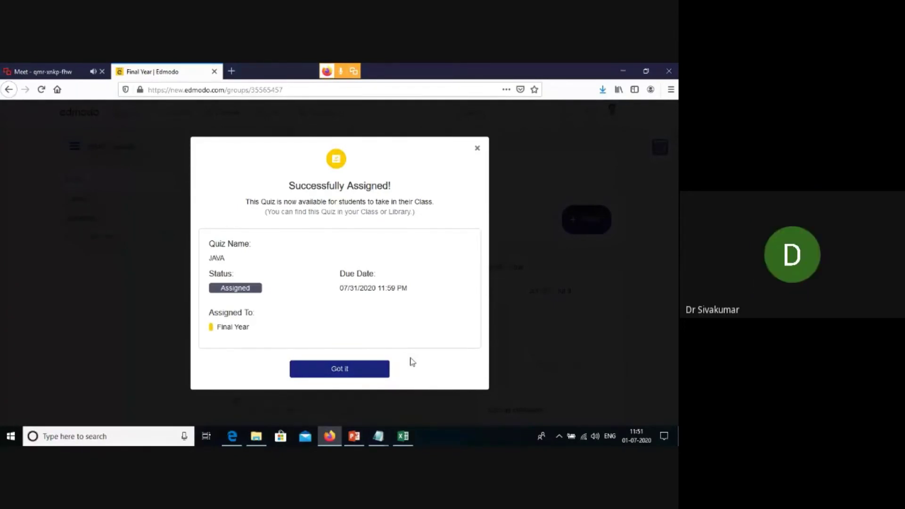
pyautogui.click(358, 368)
# Switch to the Edmodo PowerPoint presentation and review the slides from "Quiz questions" through "Jumpstart activity" to "Create group I"
pyautogui.click(379, 436)
pyautogui.click(330, 436)
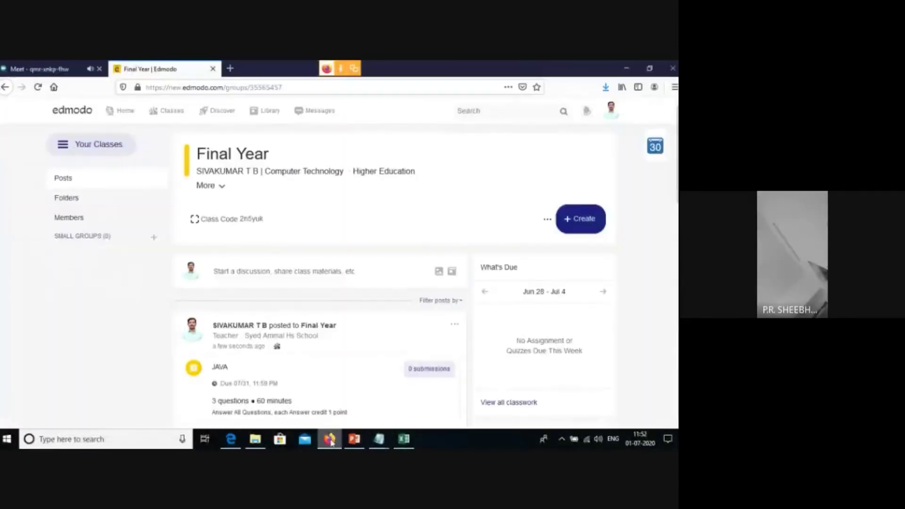
pyautogui.click(354, 439)
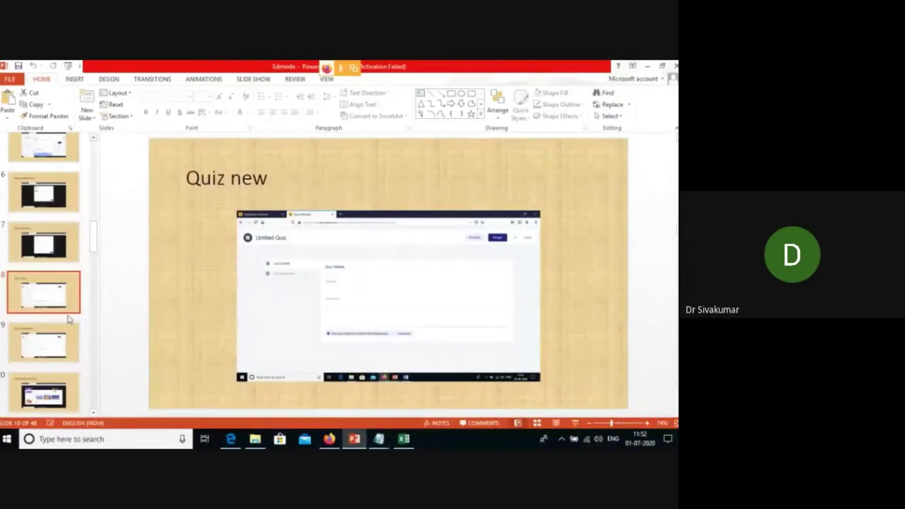
pyautogui.click(56, 348)
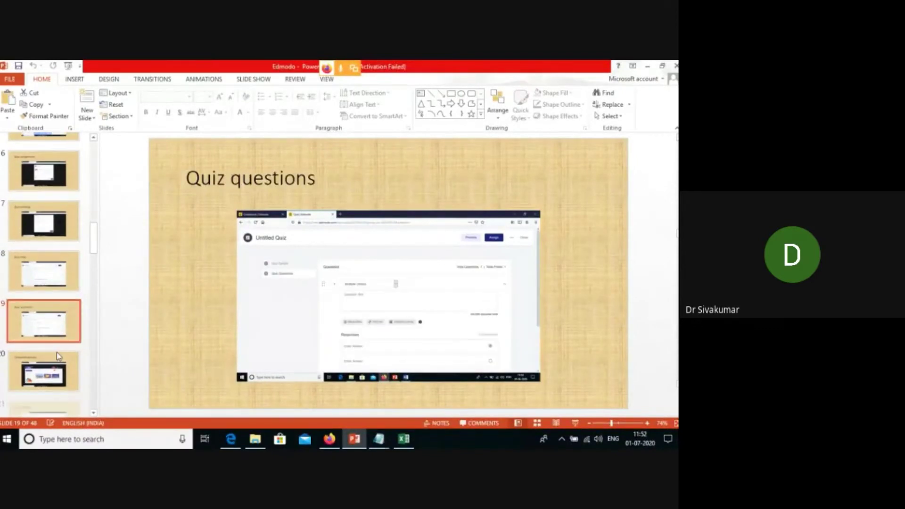
pyautogui.click(56, 366)
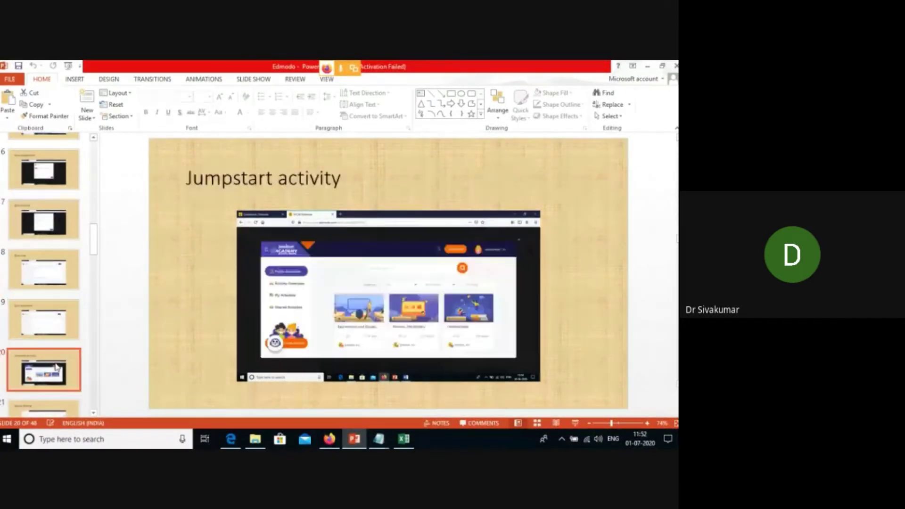
pyautogui.press('Down')
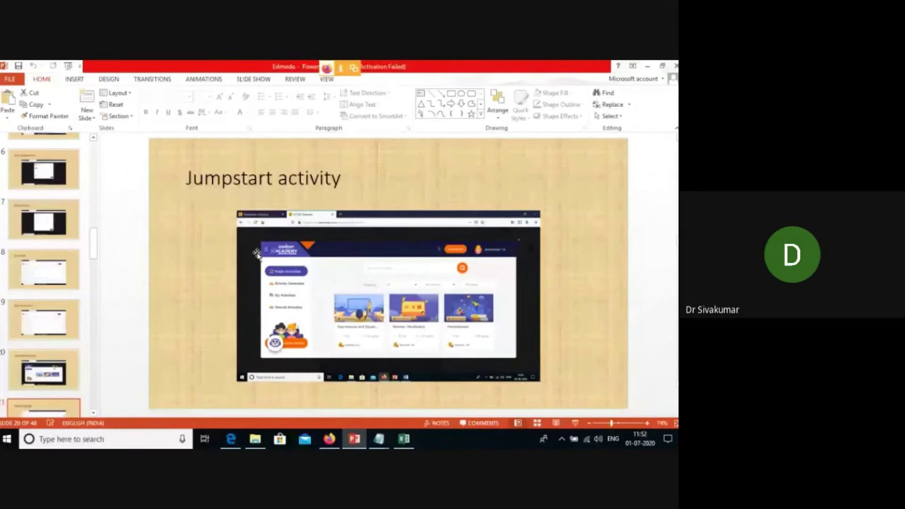
pyautogui.press('Down')
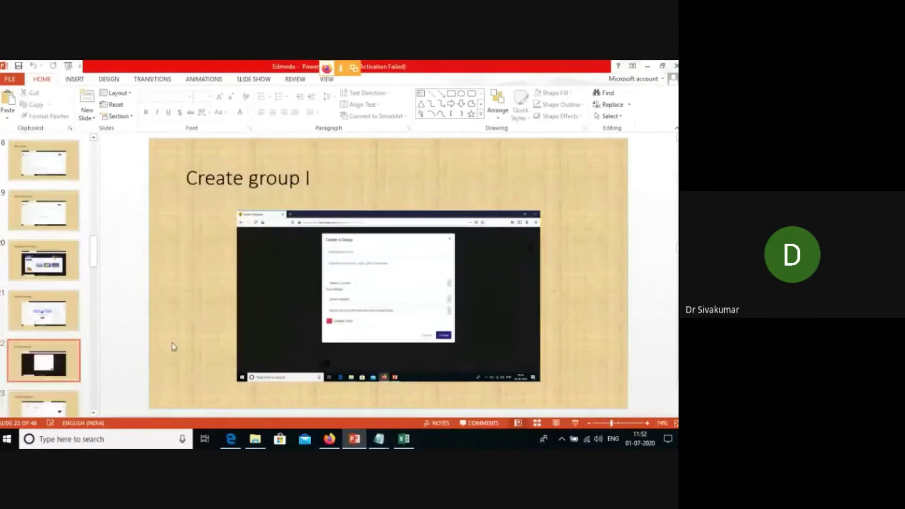
# Return to the Final Year class in Edmodo and start creating a new Jumpstart Activity
pyautogui.click(330, 441)
pyautogui.click(578, 220)
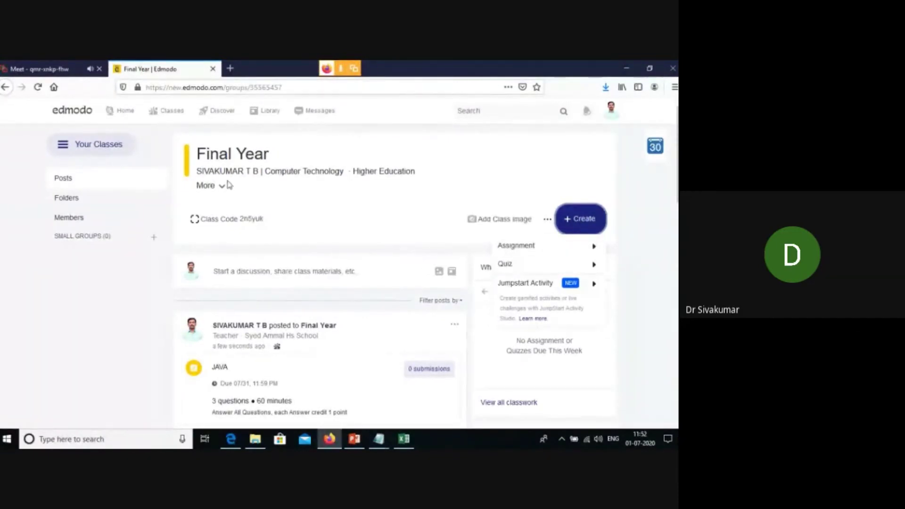
pyautogui.moveTo(589, 286)
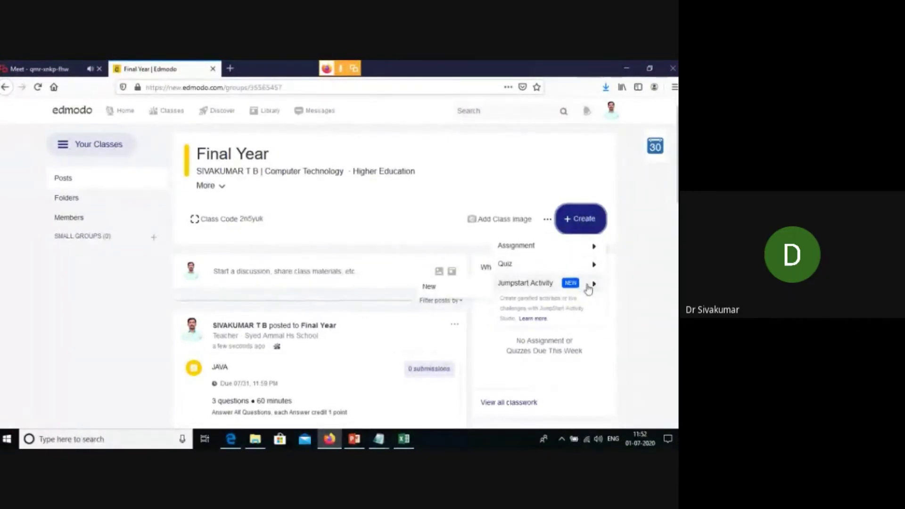
pyautogui.click(473, 294)
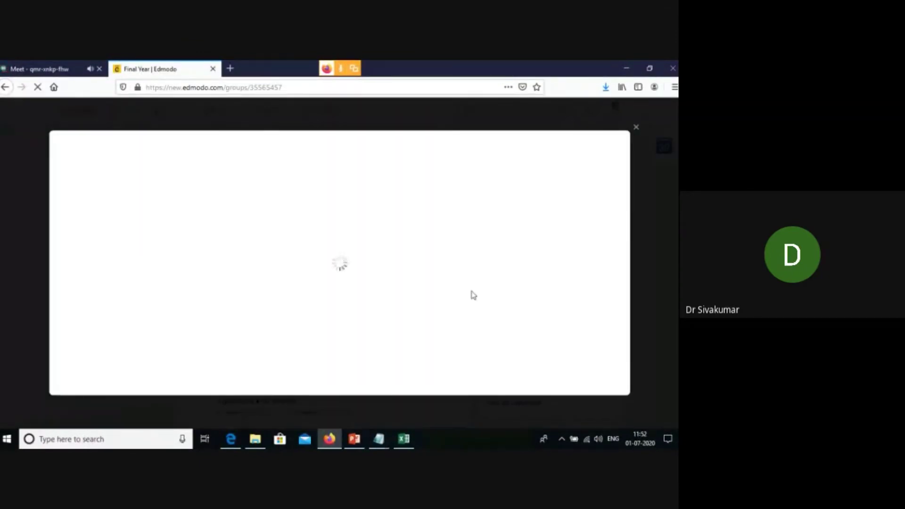